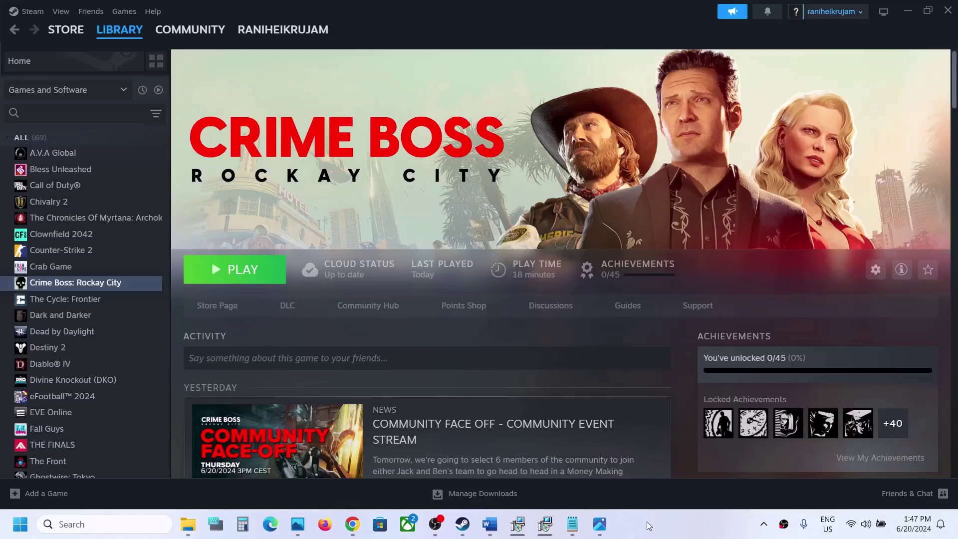
- Review the crash screenshot and the Crimeboss notes, then return to Steam without restarting
left_click(606, 529)
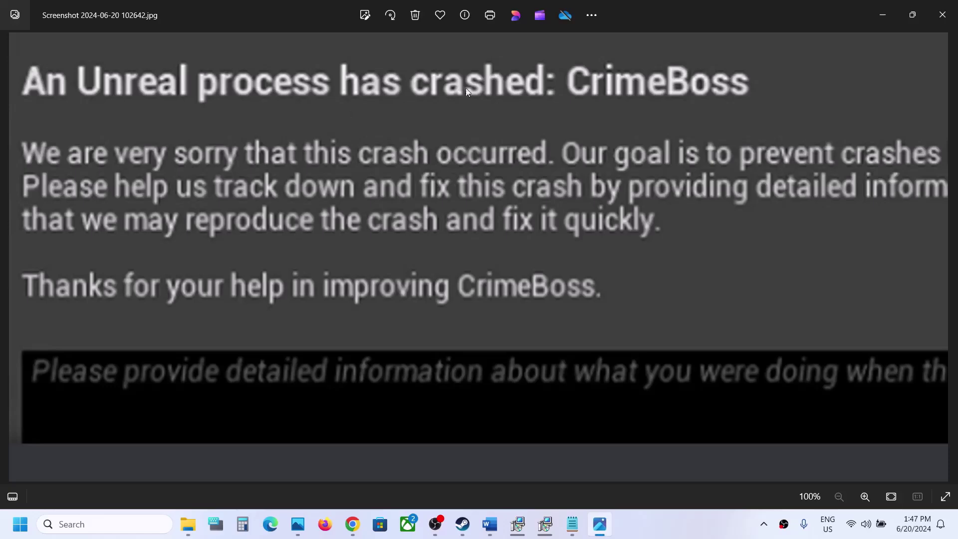
left_click(880, 17)
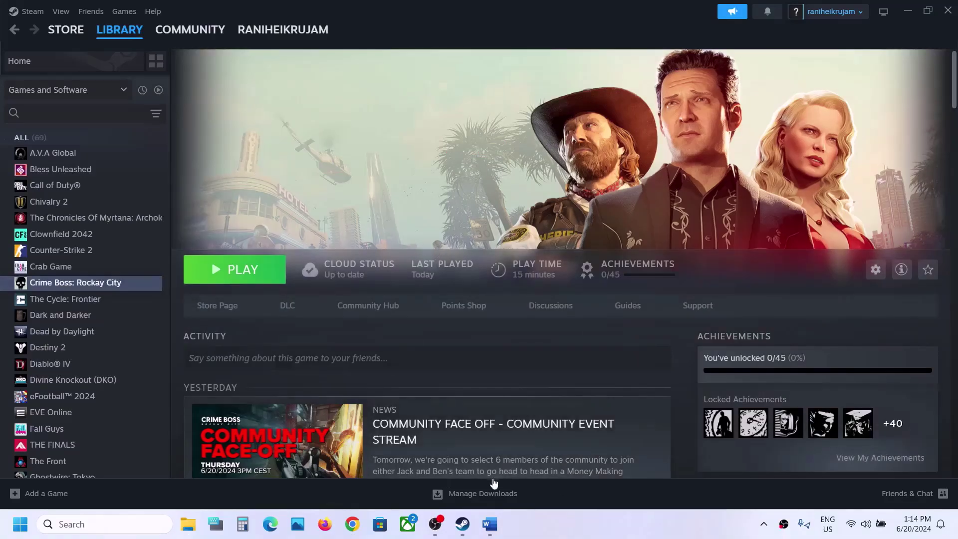
left_click(19, 524)
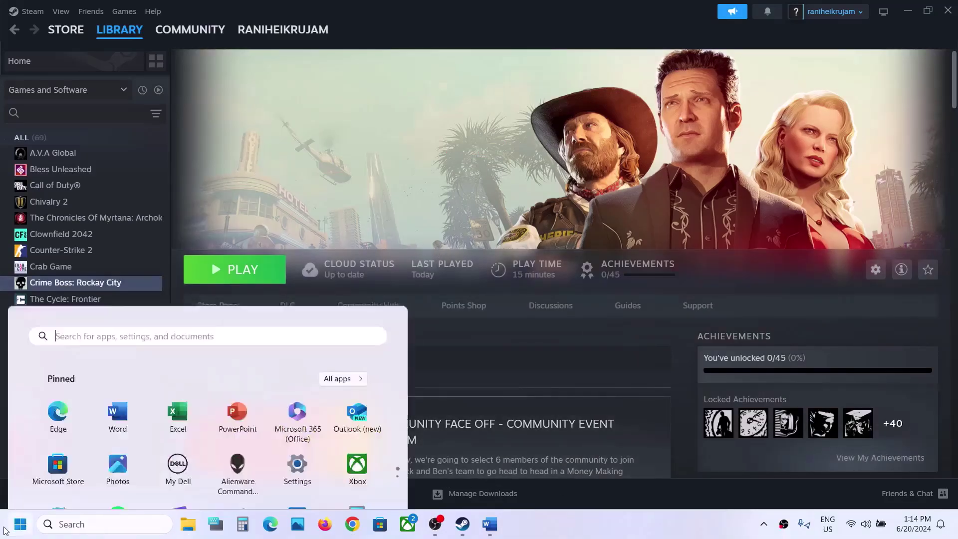
left_click(364, 479)
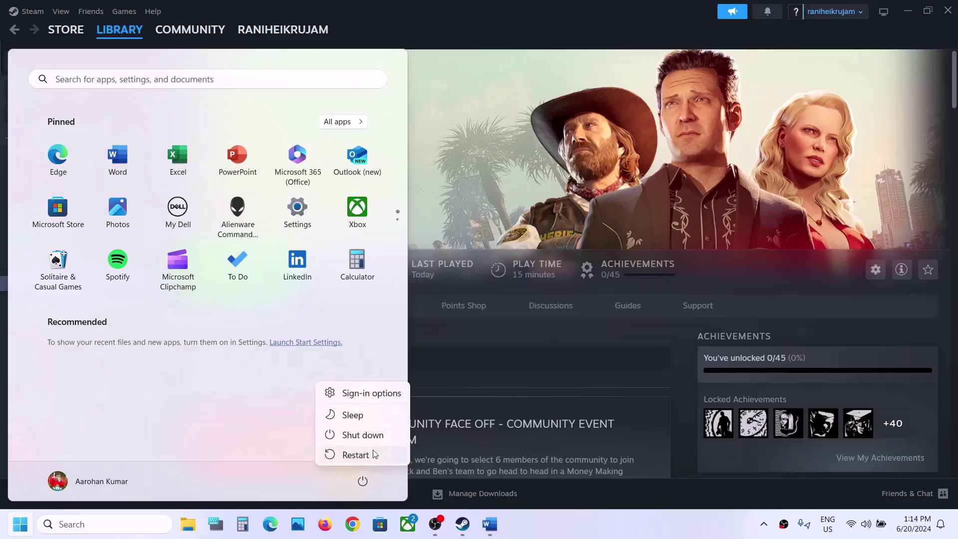
key("Escape")
key("Escape")
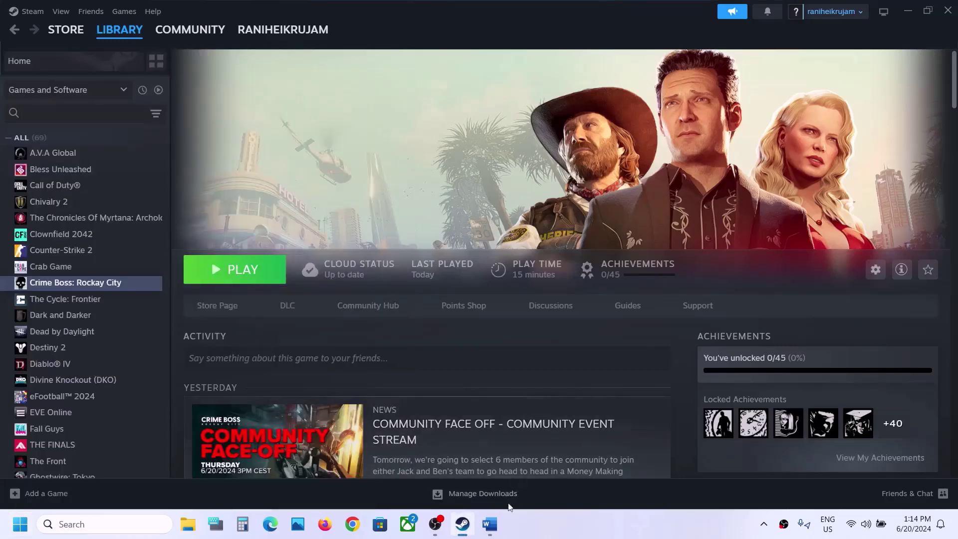
left_click(488, 523)
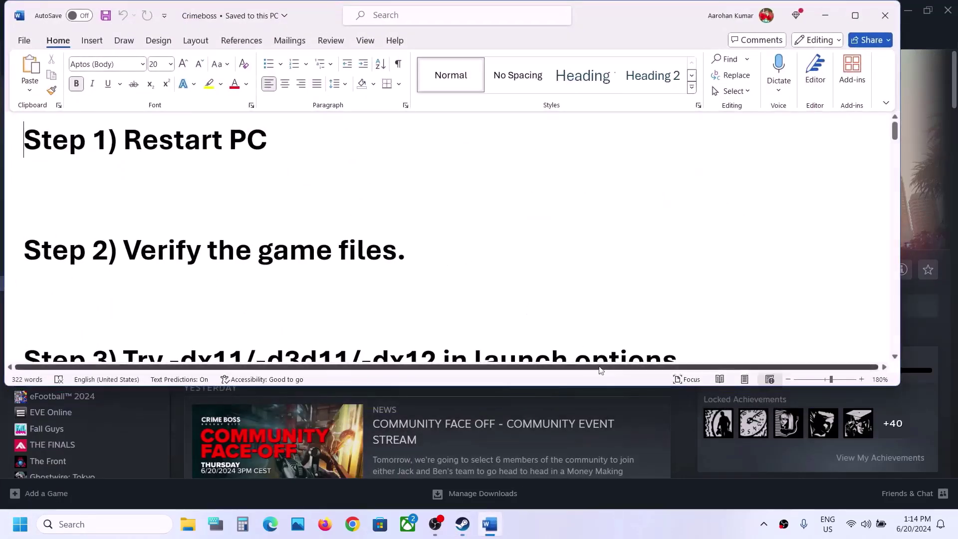
left_click(674, 409)
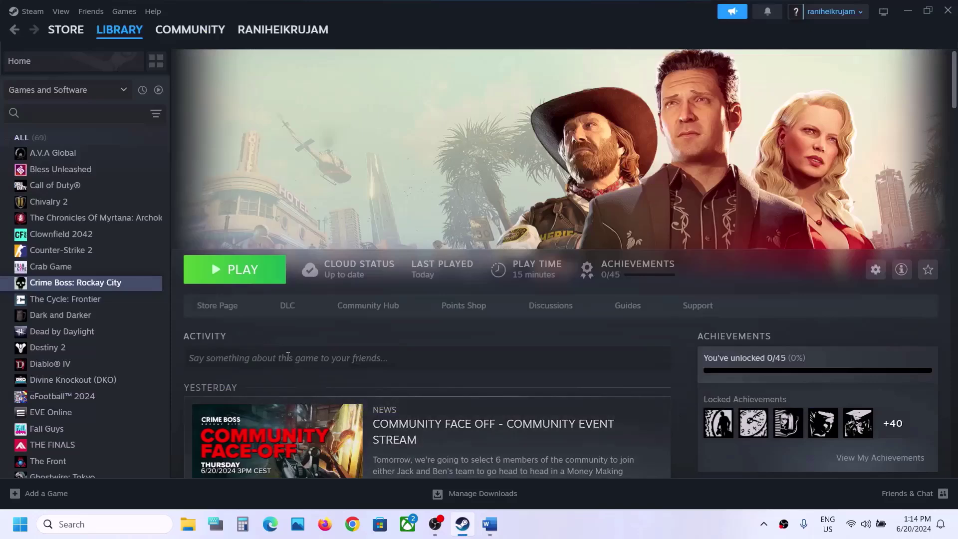
- Check Crime Boss's installed files settings in Properties, then scroll through the Crimeboss notes
right_click(90, 282)
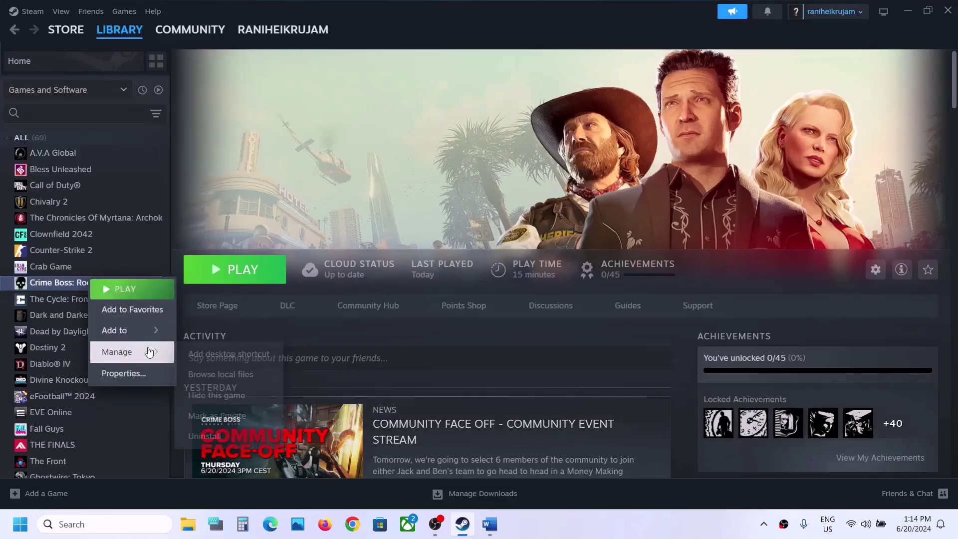
left_click(130, 373)
left_click(278, 188)
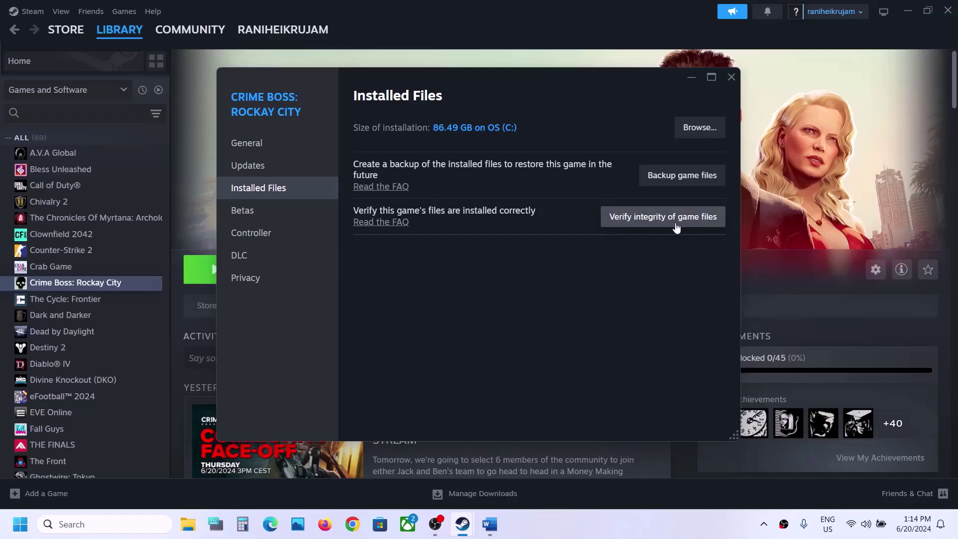
left_click(736, 77)
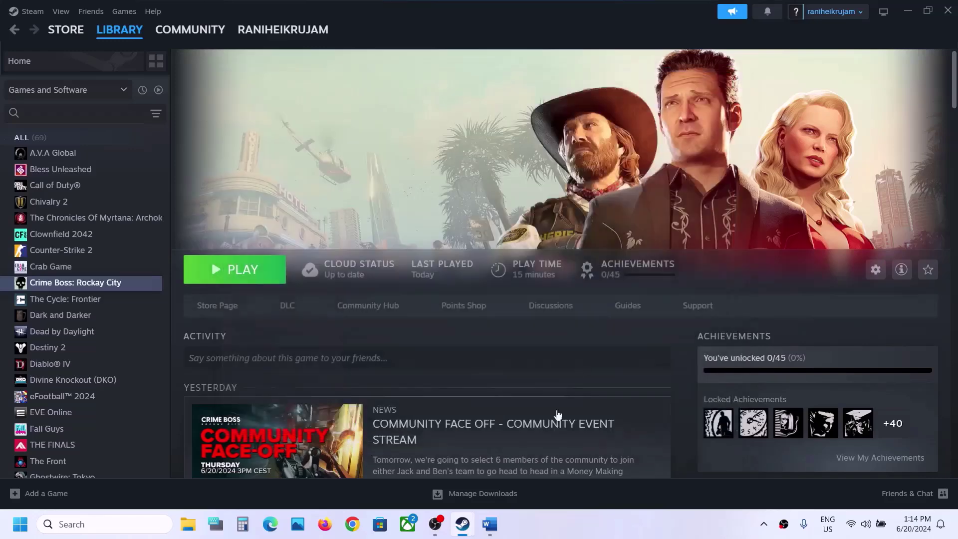
left_click(491, 524)
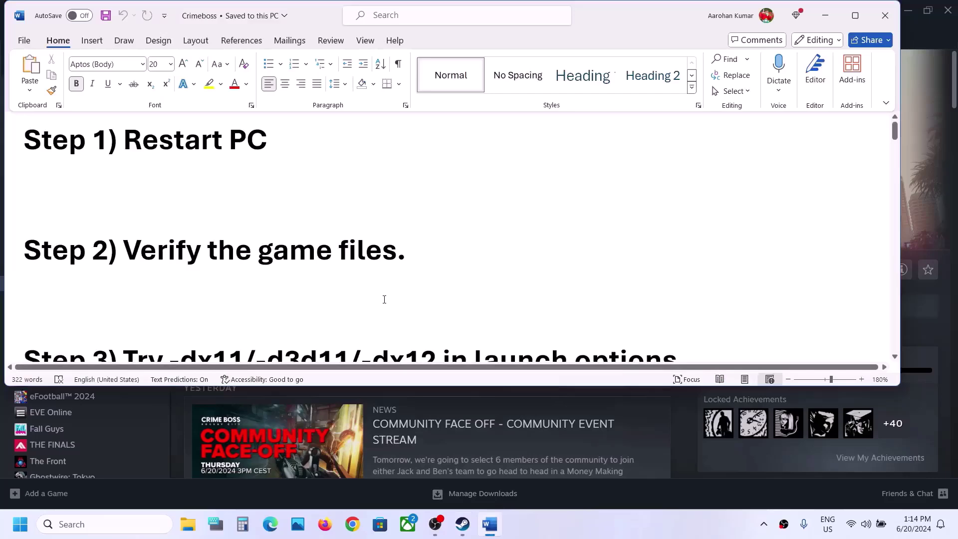
scroll(384, 299, "down", 2)
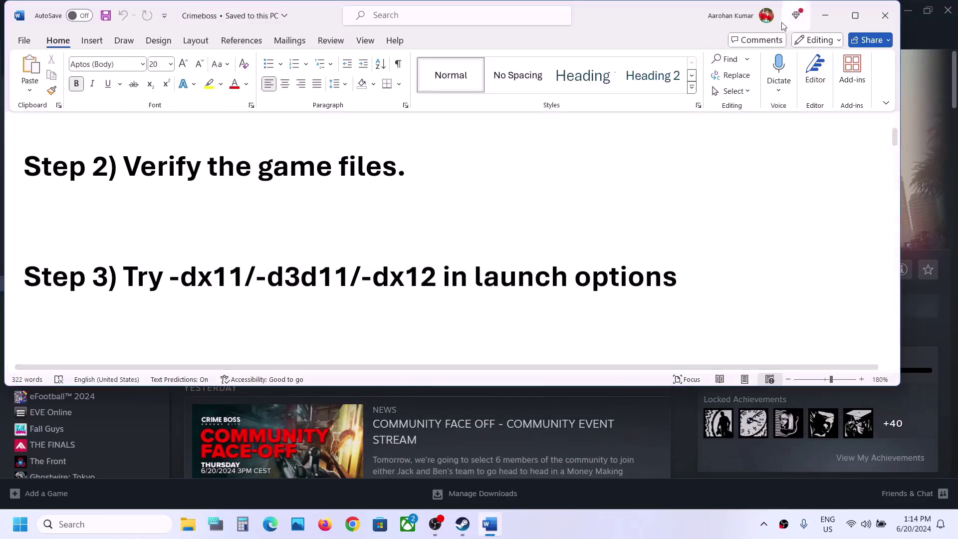
left_click(825, 15)
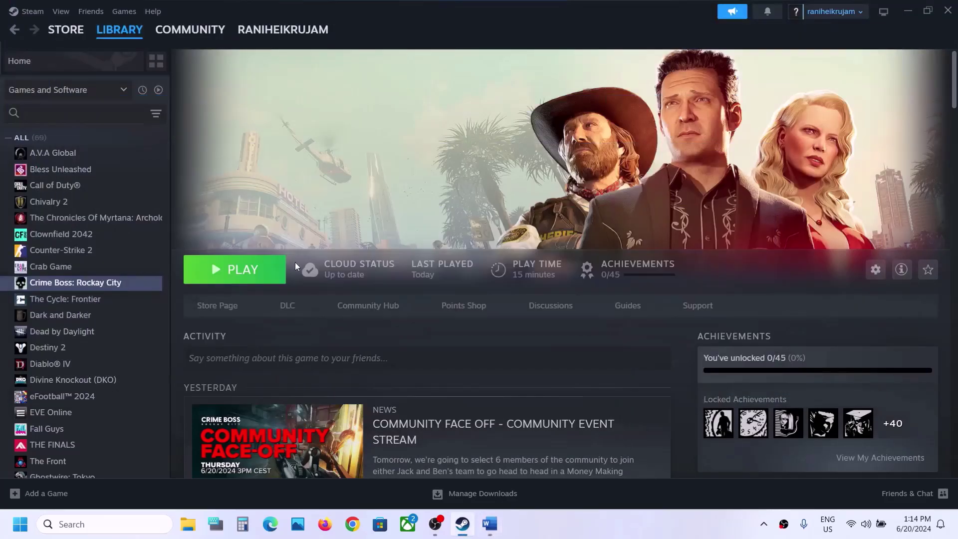
- Set Crime Boss: Rockay City's launch options to -dx11
right_click(117, 284)
left_click(172, 392)
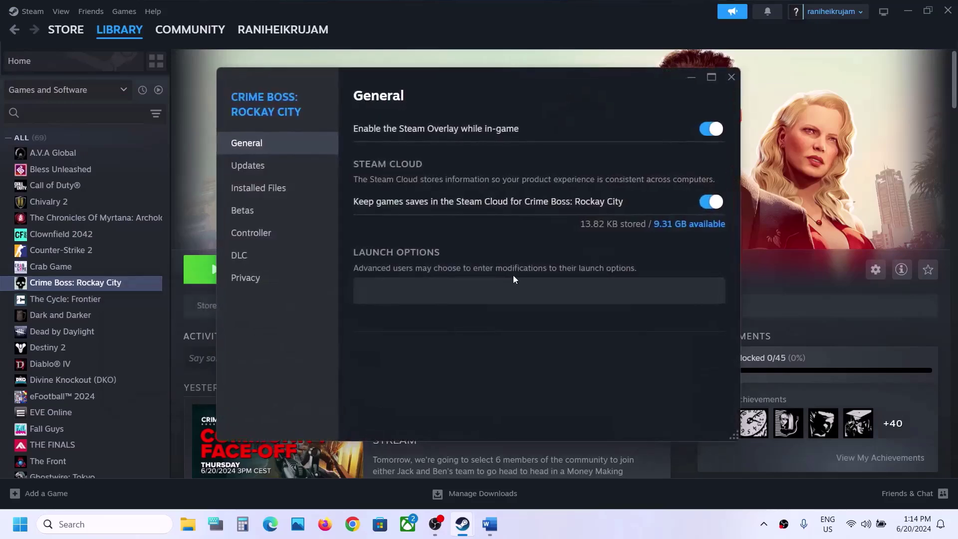
left_click(443, 286)
left_click(371, 284)
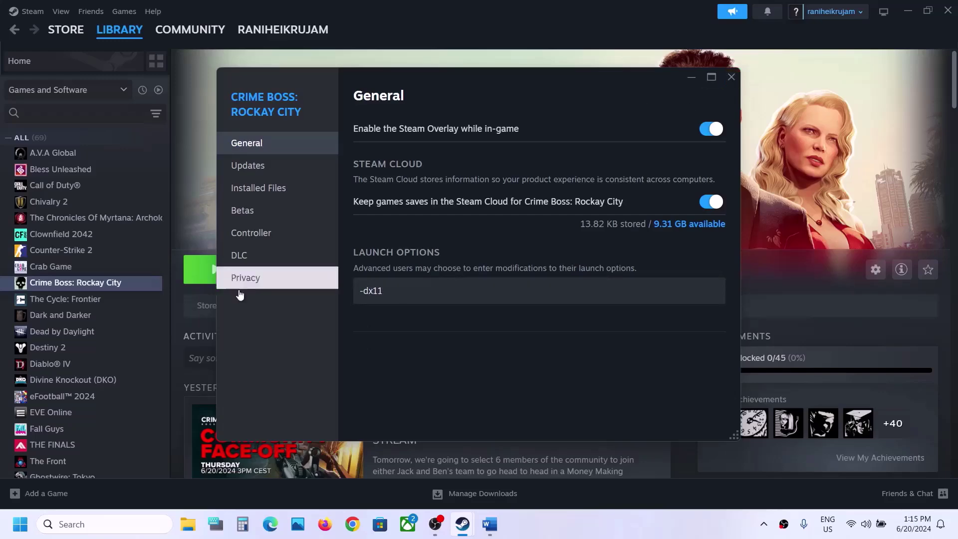
left_click(733, 80)
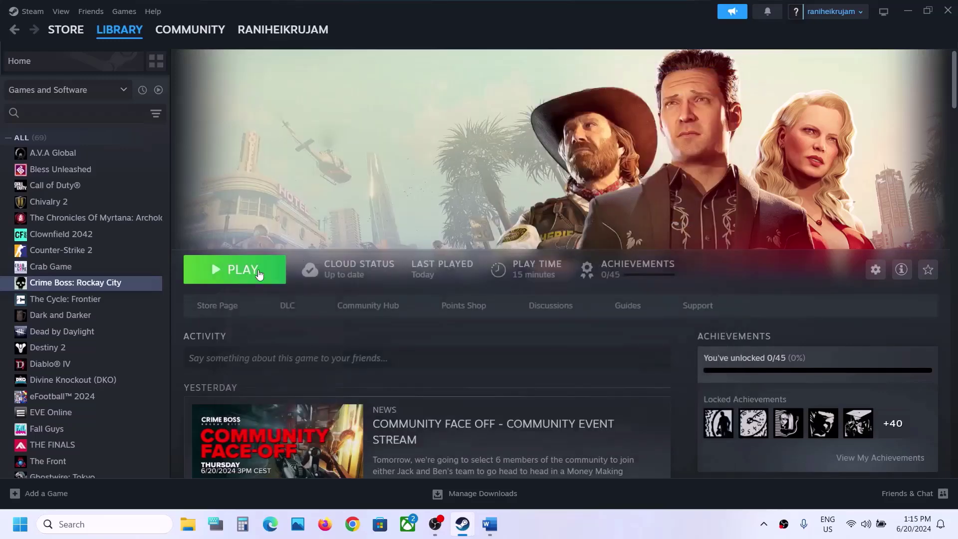
- Replace the launch option with -d3d11
right_click(125, 283)
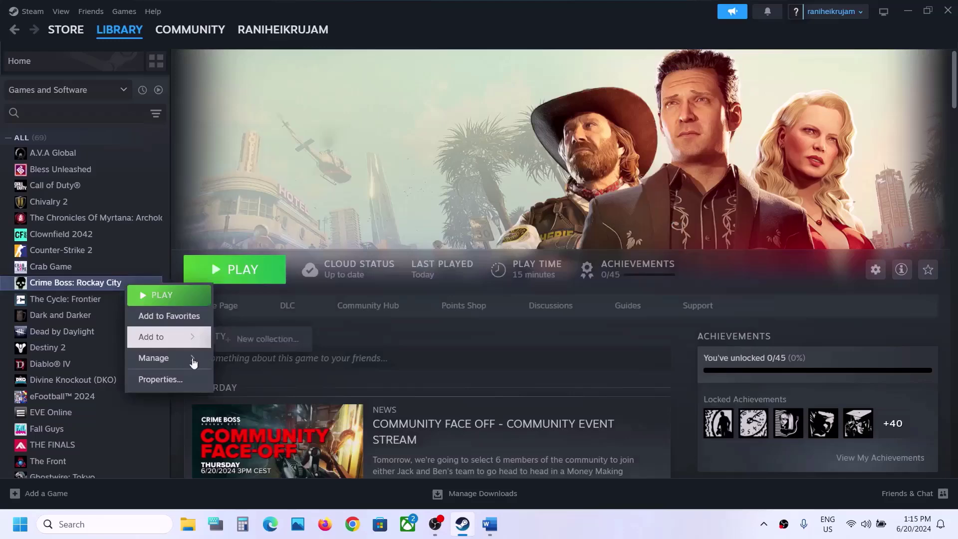
left_click(185, 388)
left_click_drag(464, 293, 335, 297)
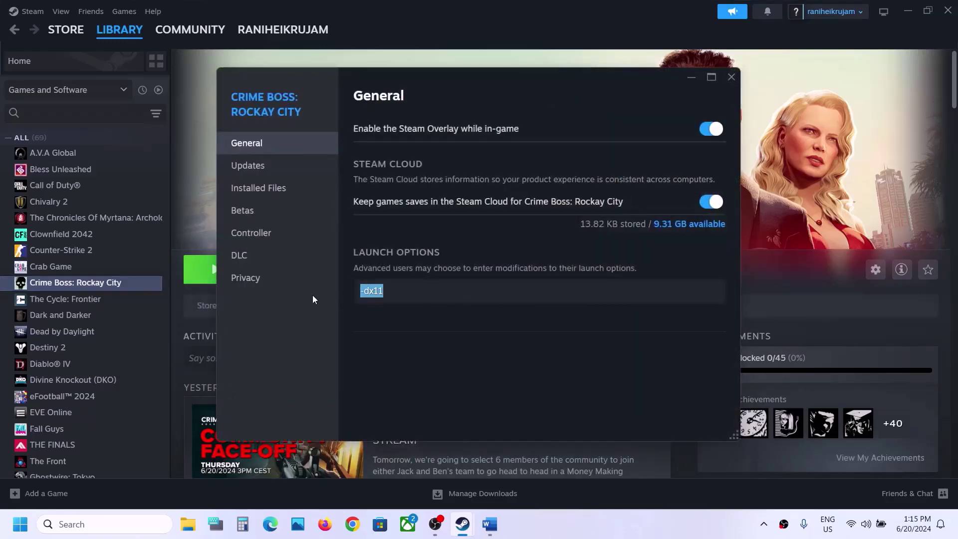
type("-d3d11")
left_click(401, 339)
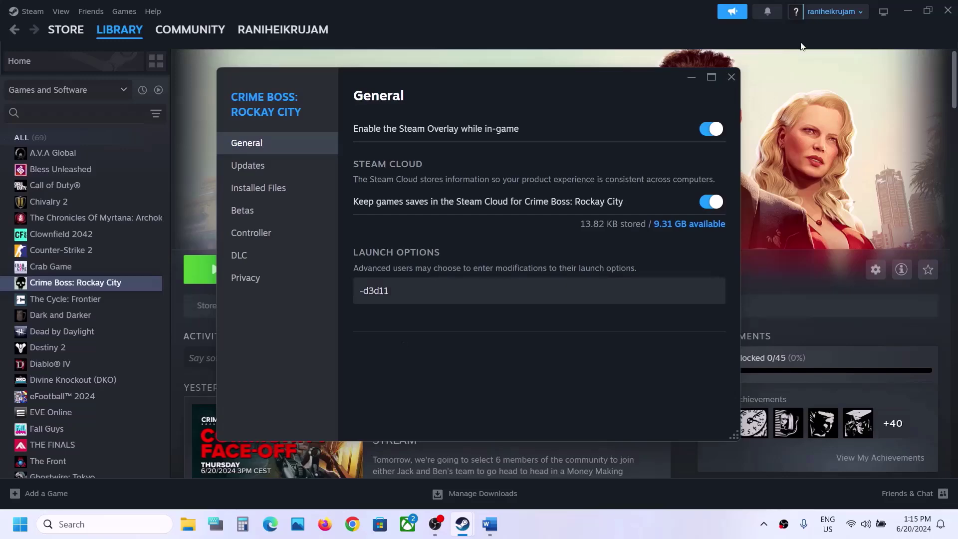
left_click(733, 80)
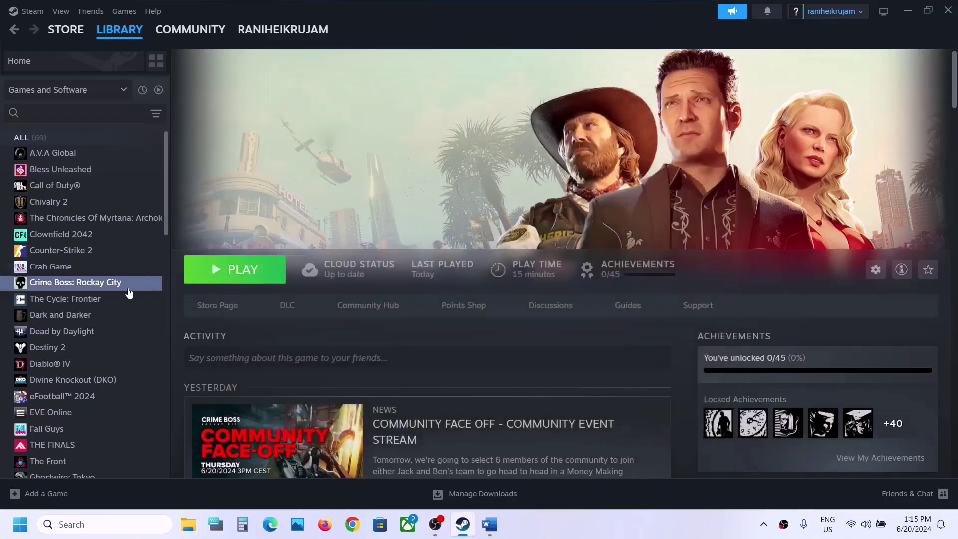
- Replace the launch option with -dx12
right_click(128, 291)
left_click(163, 384)
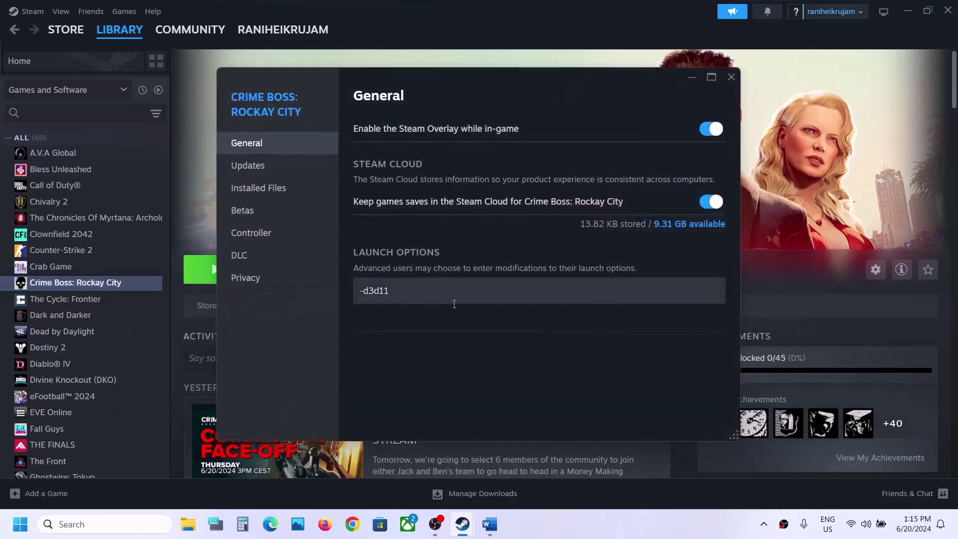
left_click(427, 290)
key("ctrl+a")
type("-dx12")
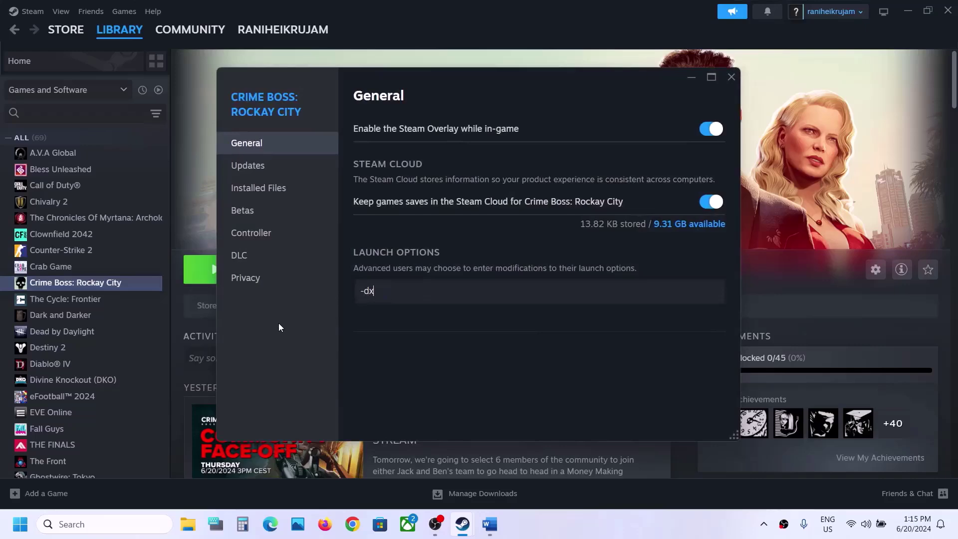
left_click(436, 335)
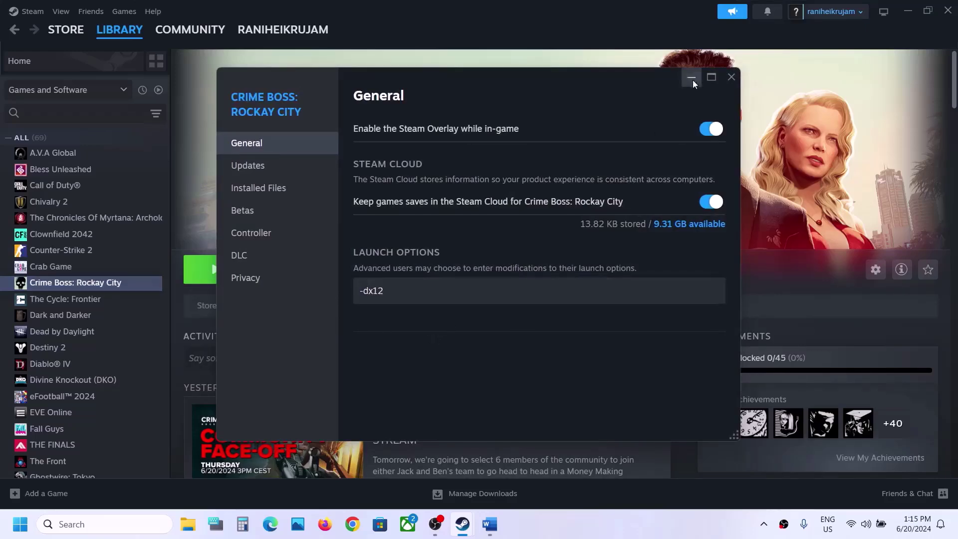
left_click(731, 78)
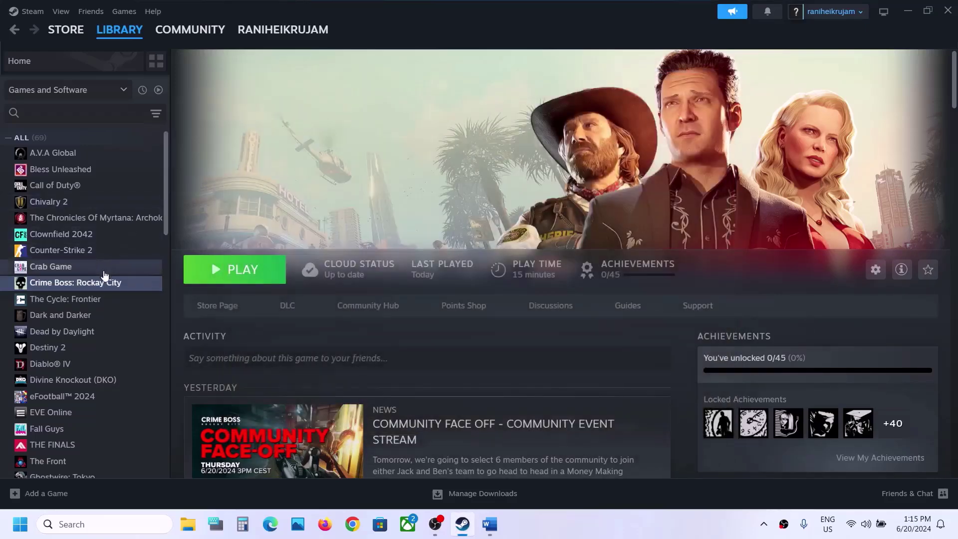
- Delete the -dx12 launch option so the launch options field is empty
right_click(96, 285)
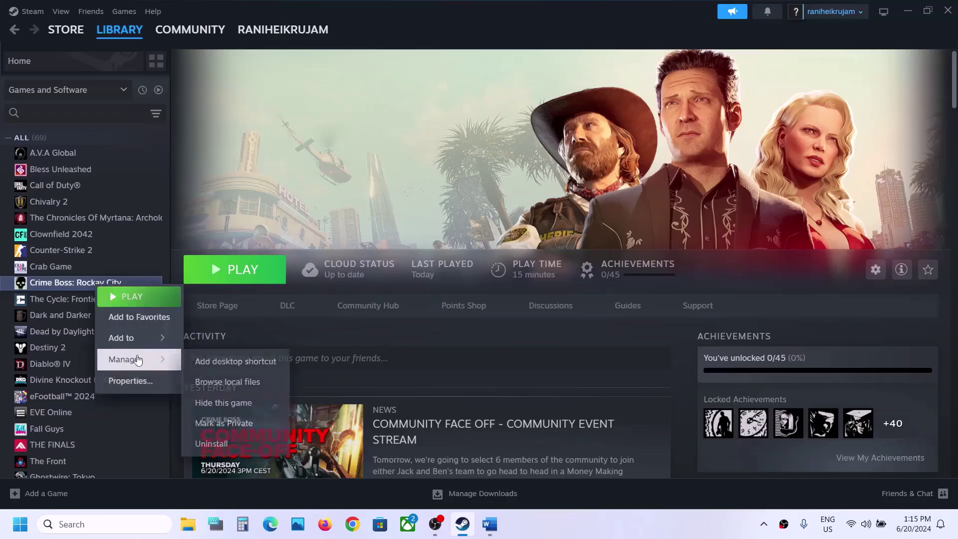
left_click(128, 380)
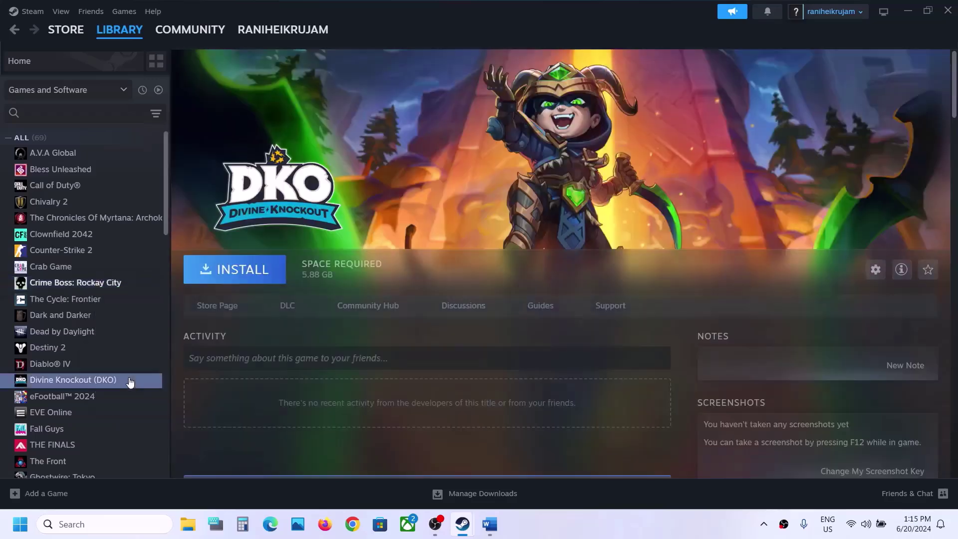
left_click(112, 281)
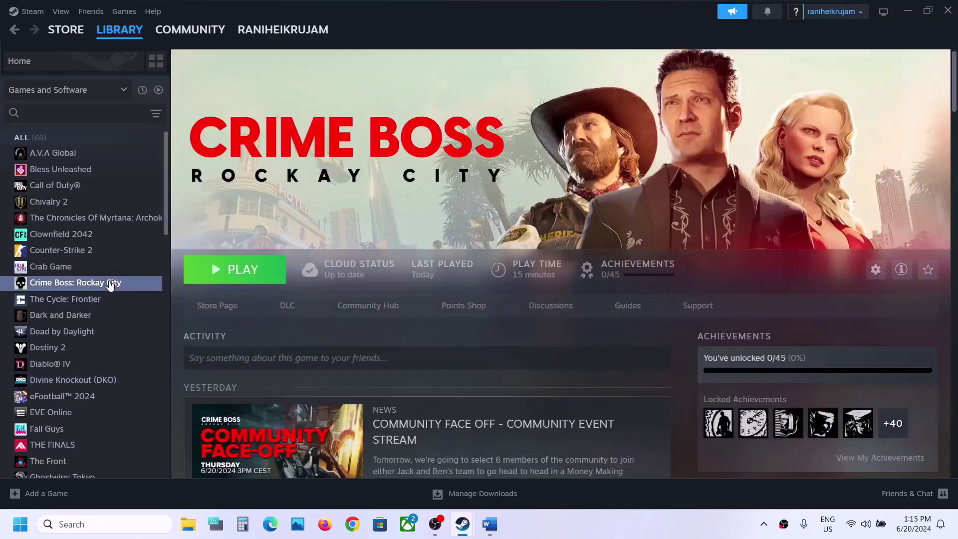
right_click(111, 282)
left_click(144, 377)
left_click(390, 291)
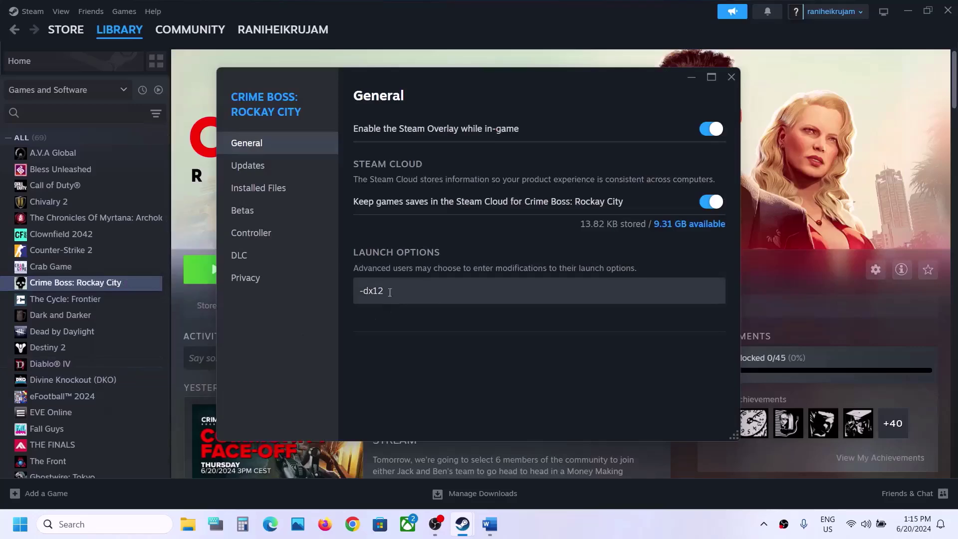
left_click_drag(391, 290, 353, 292)
key("BackSpace")
left_click(443, 343)
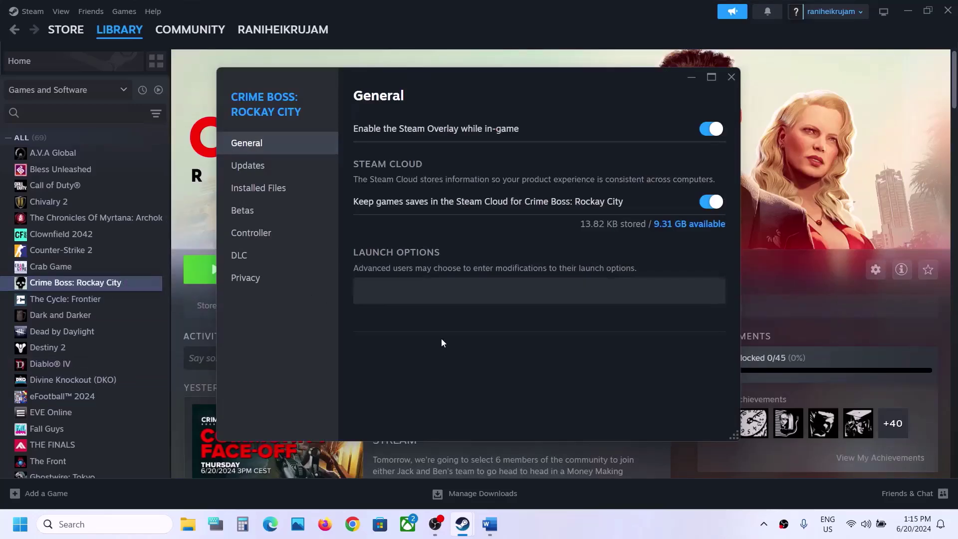
left_click(731, 77)
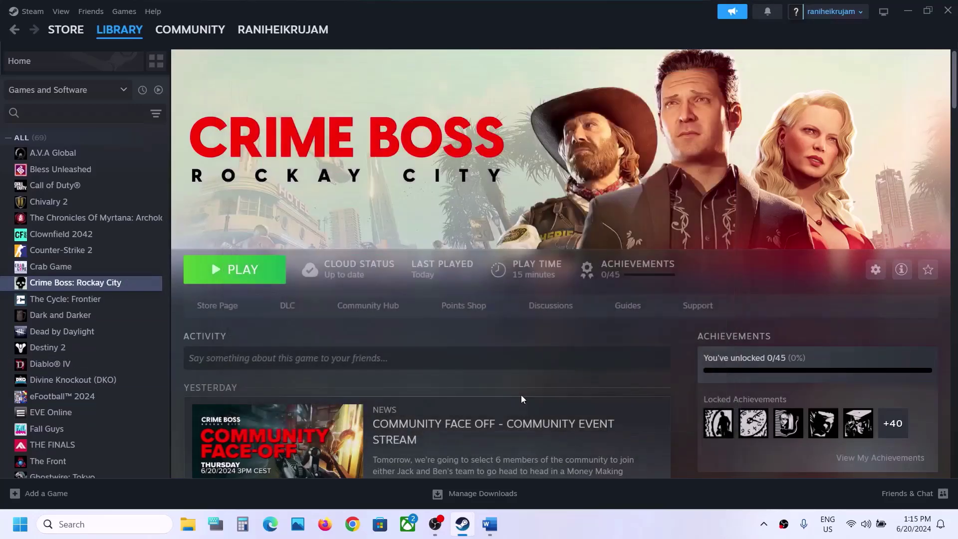
- Highlight the Step 4 Instant Replay line in the Crimeboss notes, then minimize Word
left_click(491, 529)
scroll(357, 299, "down", 3)
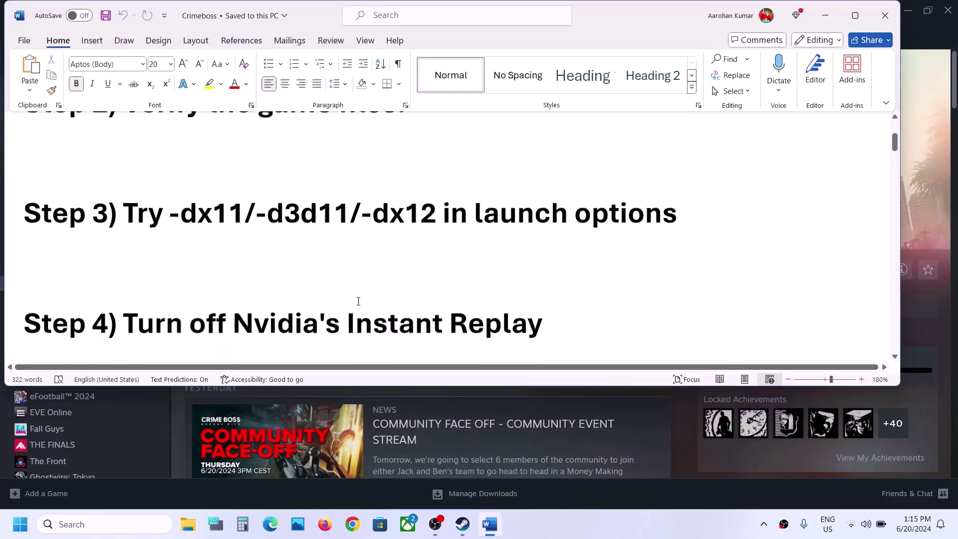
left_click_drag(138, 282, 544, 287)
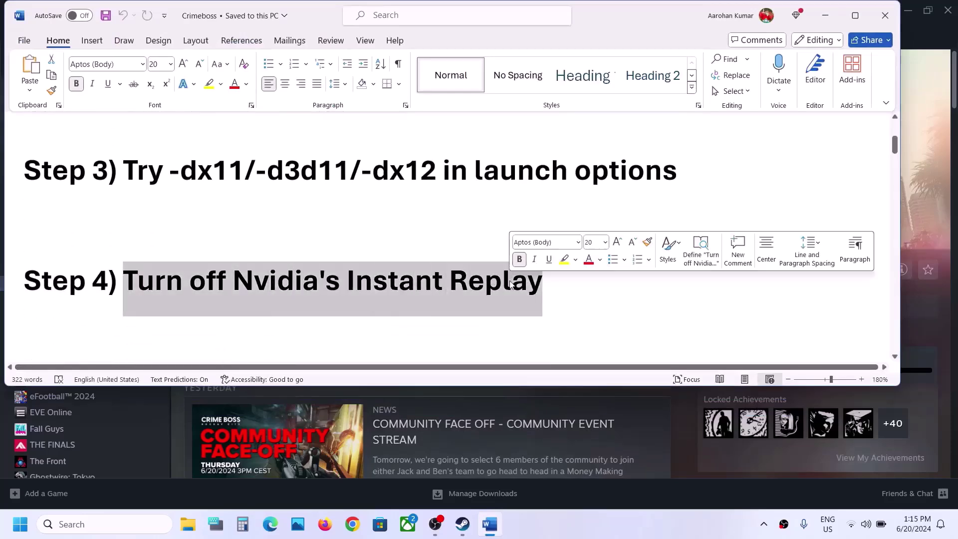
left_click(825, 16)
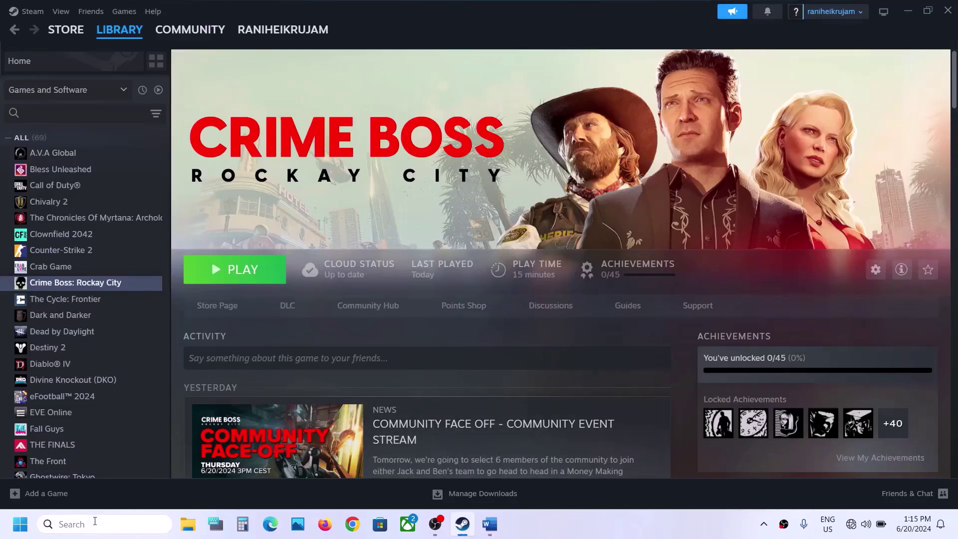
- Search Windows for 'gefor' and launch GeForce Experience
left_click(96, 520)
type("efore")
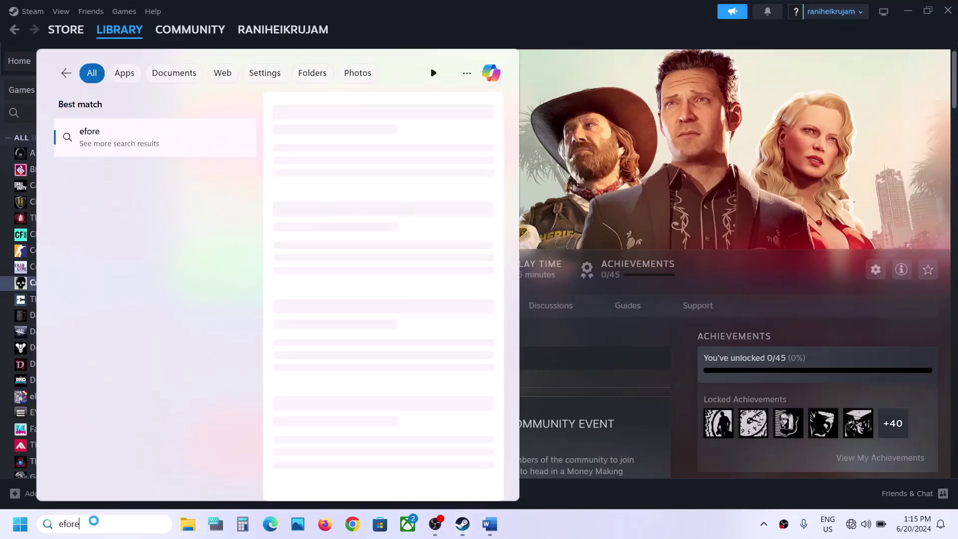
key("BackSpace")
key("BackSpace")
key("BackSpace")
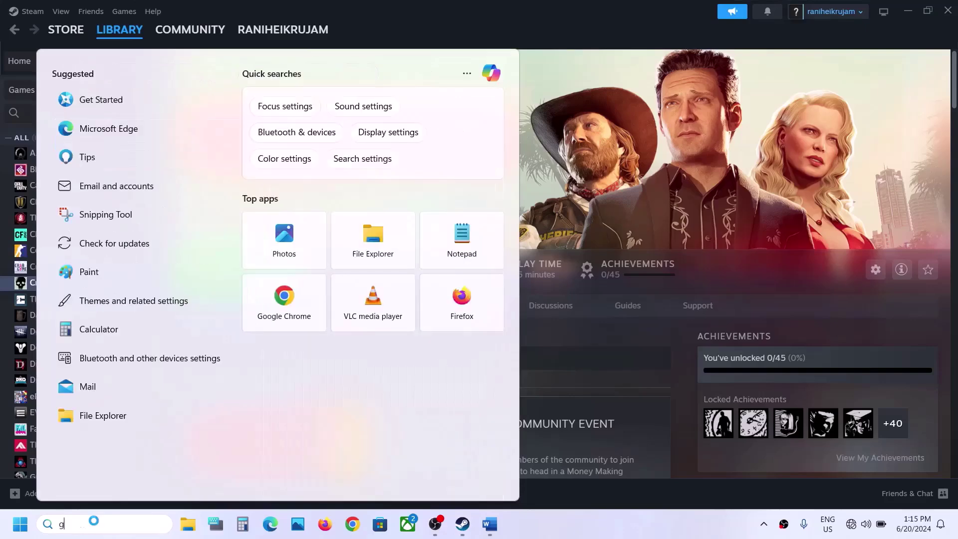
type("gefor")
key("Return")
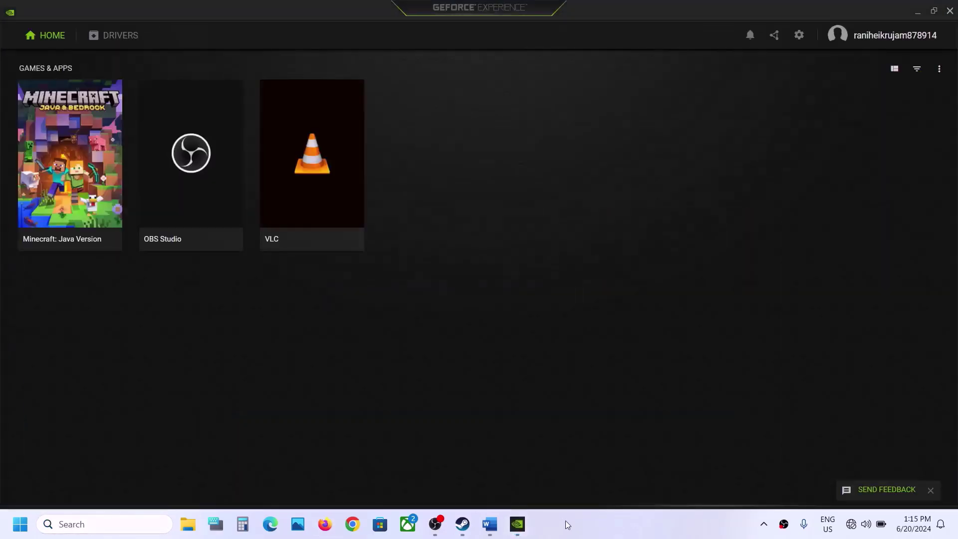
- In the GeForce overlay, turn Instant Replay on and then off, then close the overlay
left_click(774, 36)
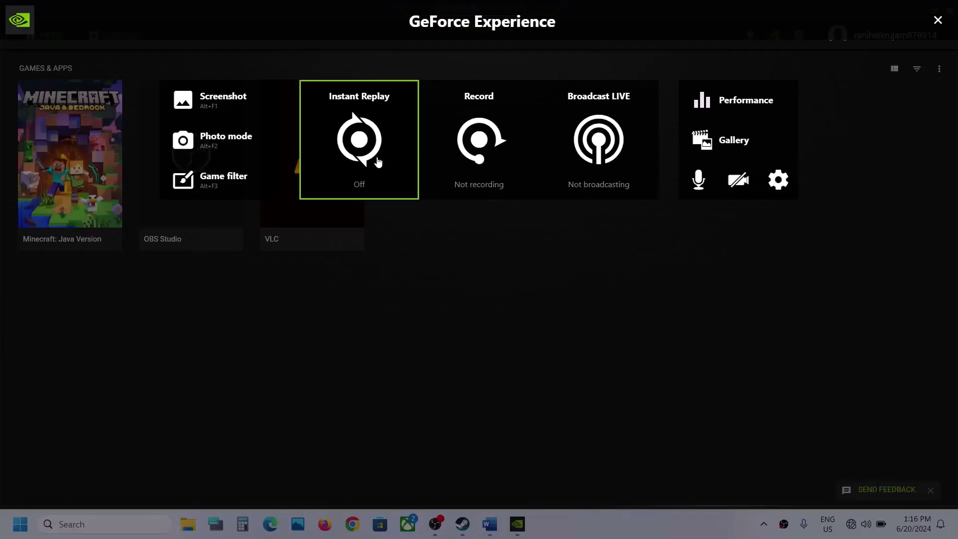
left_click(377, 162)
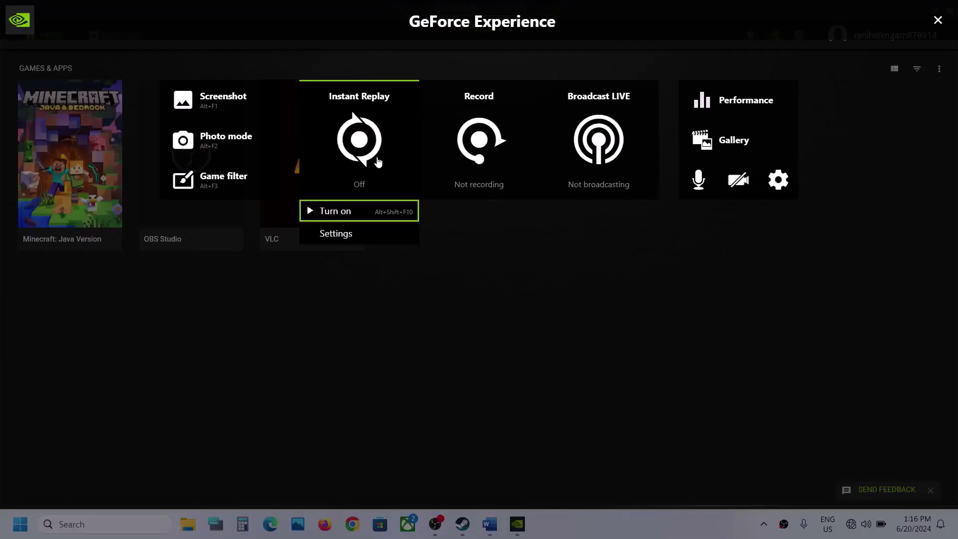
left_click(341, 210)
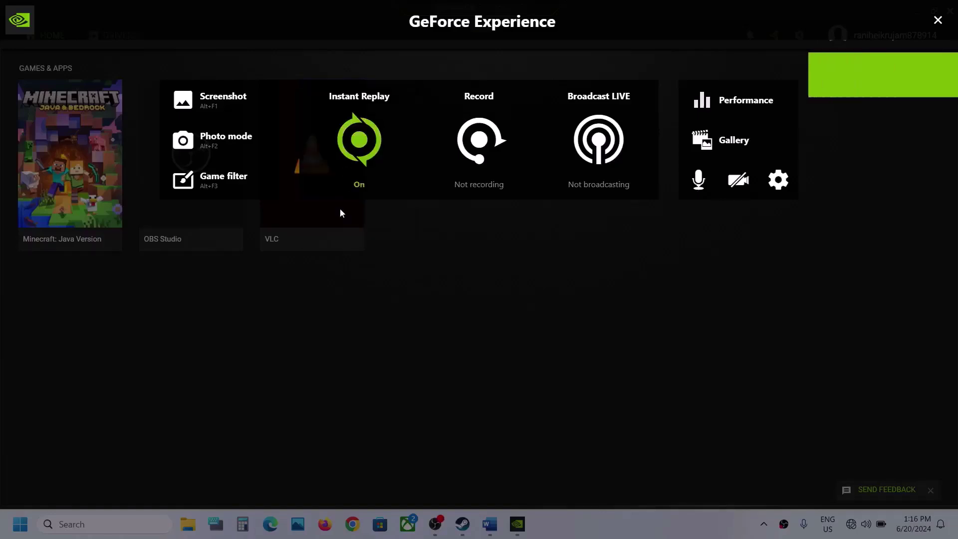
left_click(372, 145)
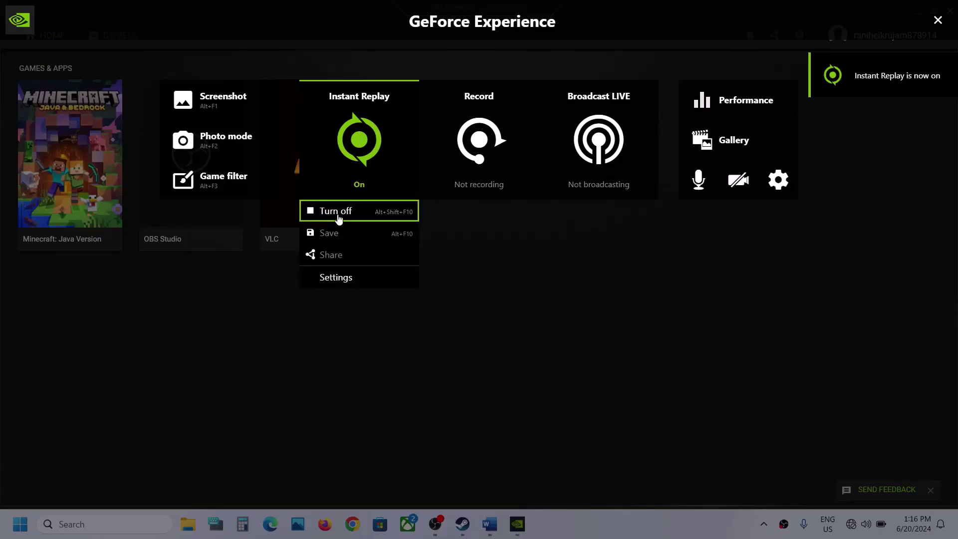
left_click(337, 215)
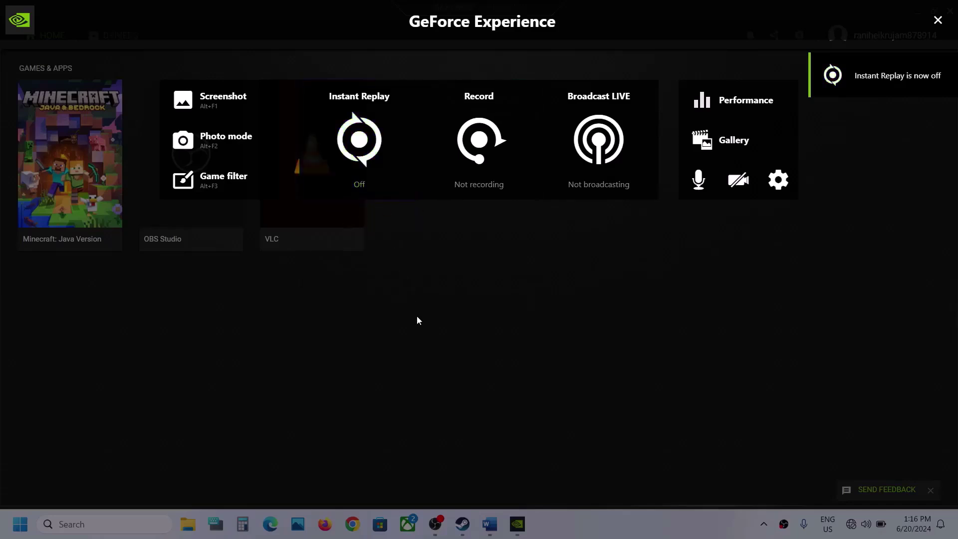
key("alt+z")
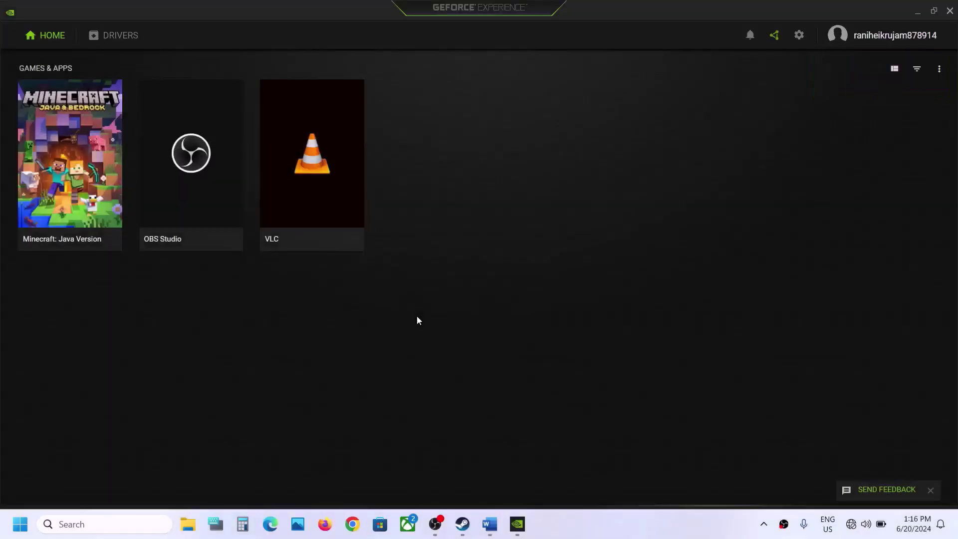
key("alt+F4")
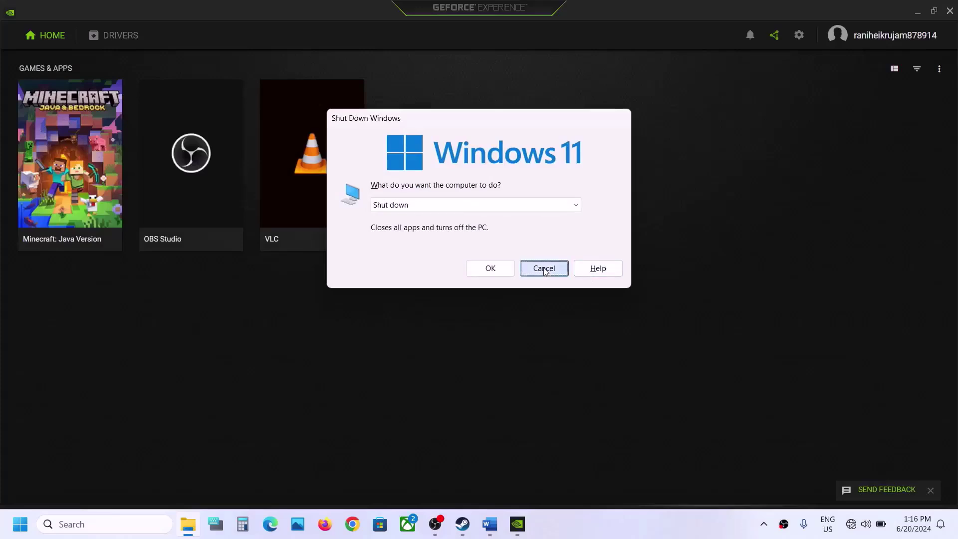
- Cancel the Shut Down prompt and close GeForce Experience
left_click(543, 268)
left_click(489, 523)
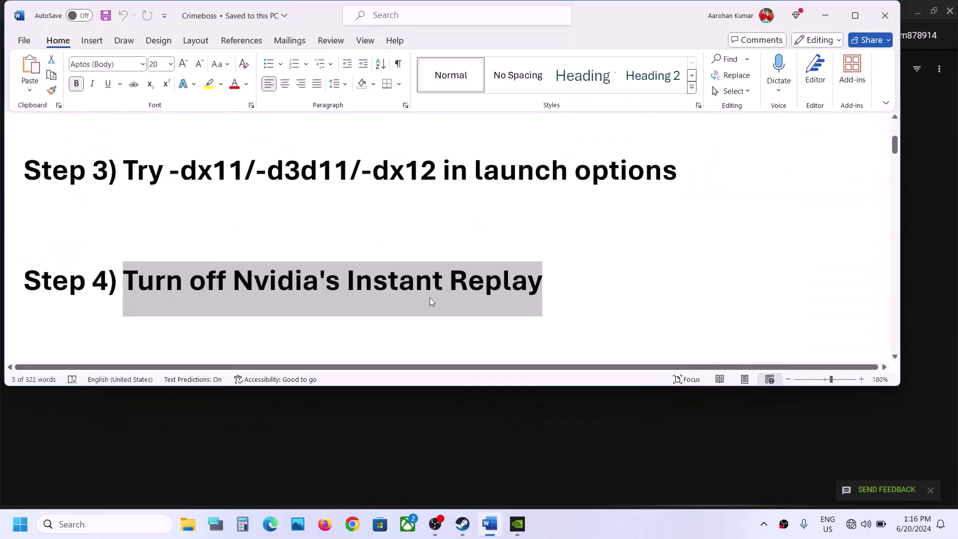
scroll(414, 294, "down", 1)
scroll(414, 294, "up", 1)
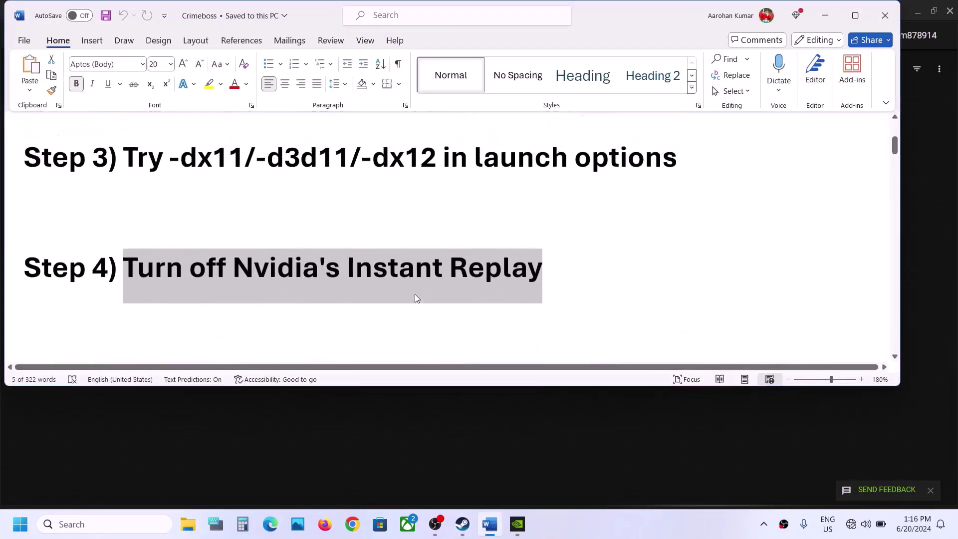
mouse_move(517, 524)
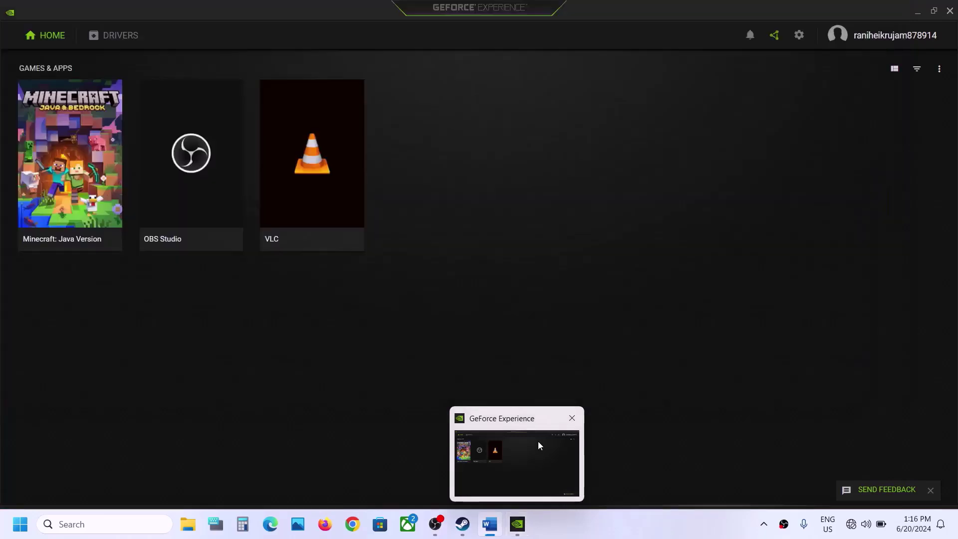
left_click(538, 442)
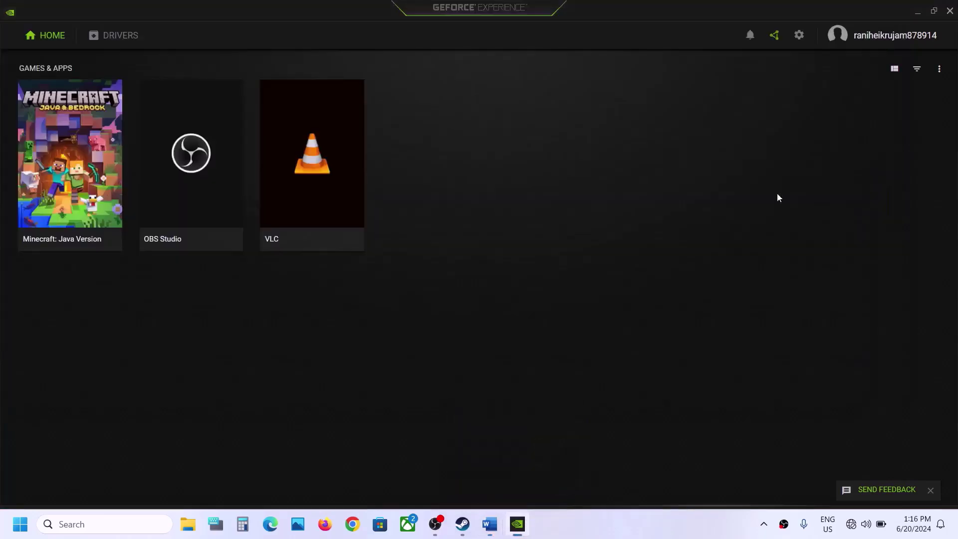
left_click(949, 10)
- Scroll the notes to Step 5 and mark 'Skip this step if unable to launch the game'
scroll(370, 286, "down", 1)
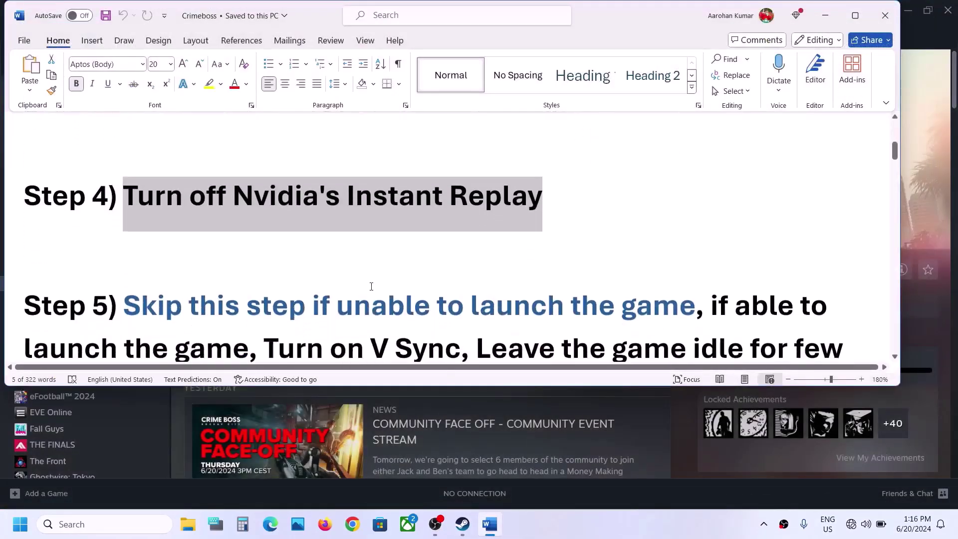
scroll(371, 286, "down", 2)
left_click_drag(128, 215, 703, 389)
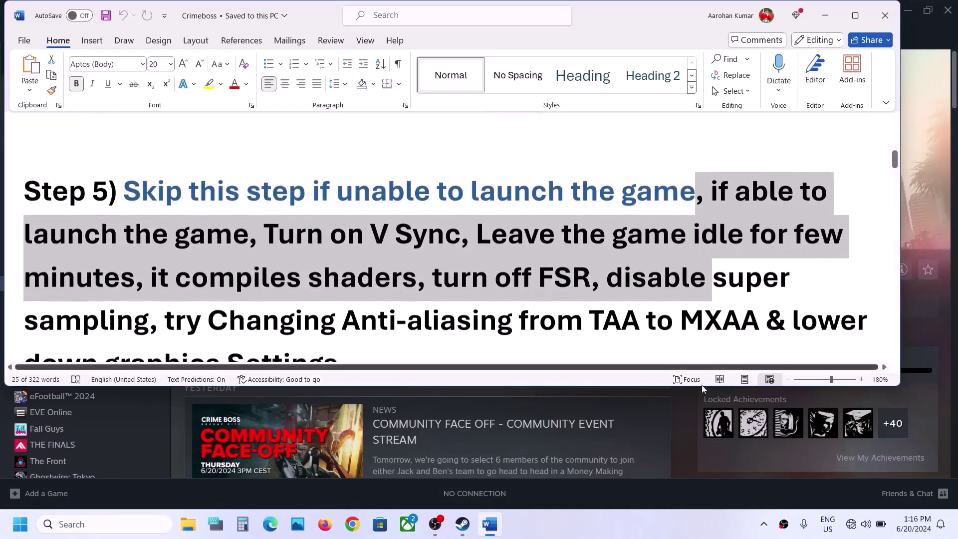
left_click(703, 389)
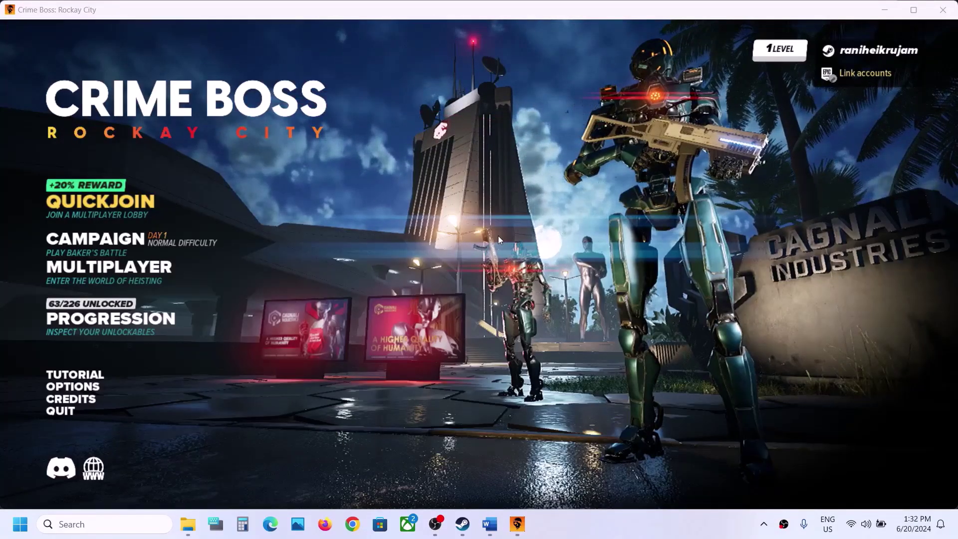
mouse_move(489, 524)
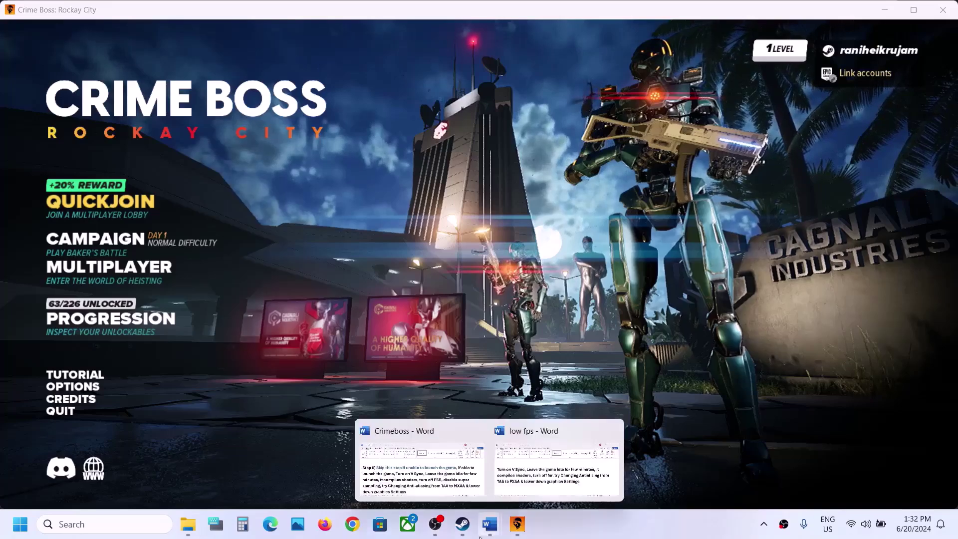
left_click(543, 480)
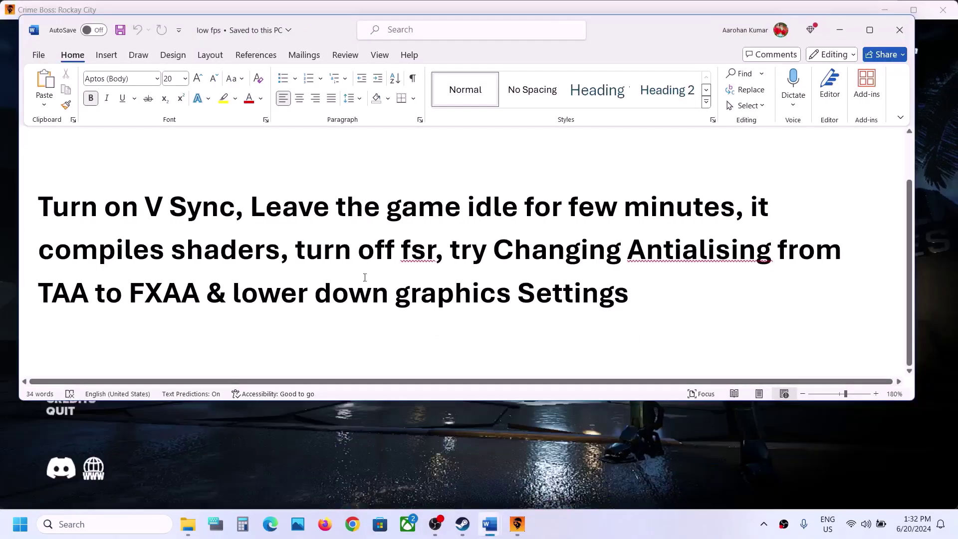
left_click_drag(254, 212, 733, 210)
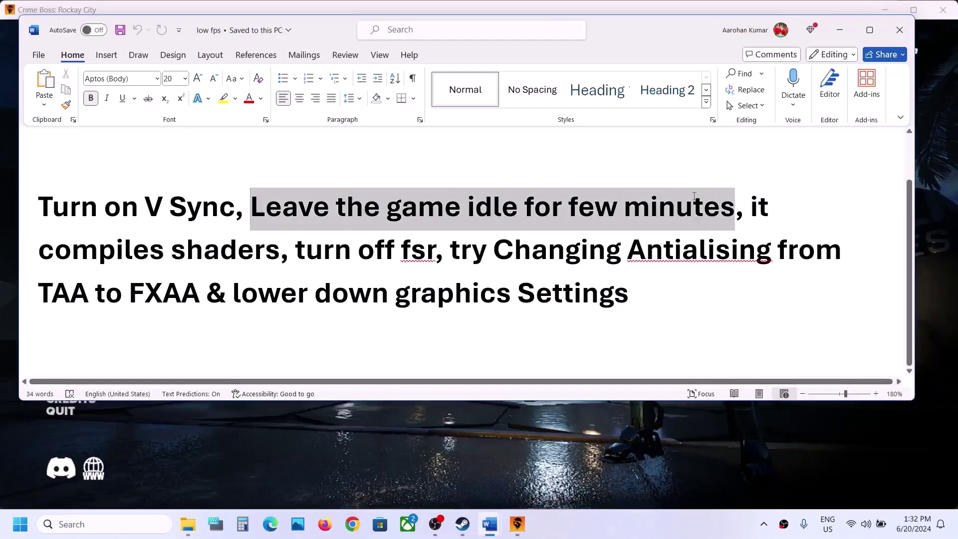
left_click(620, 463)
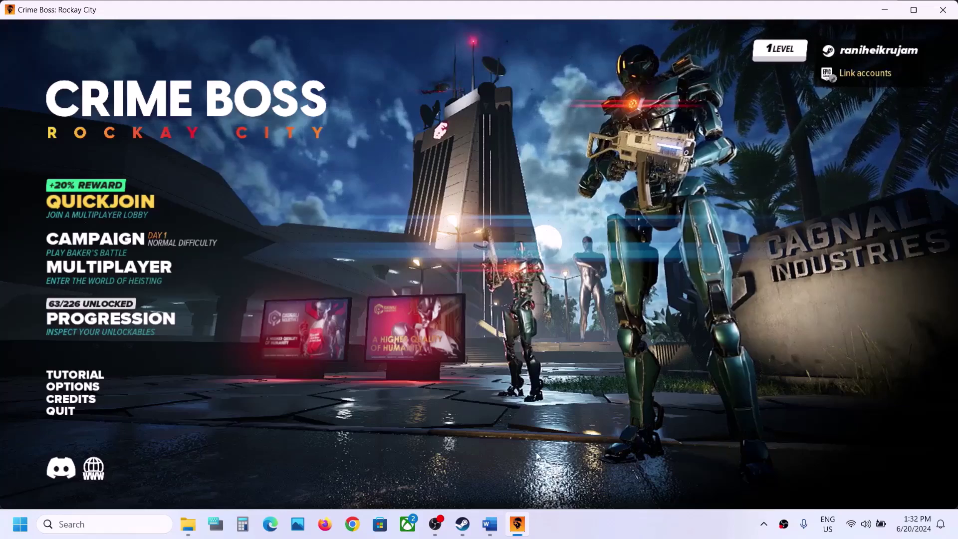
left_click(488, 524)
left_click(554, 466)
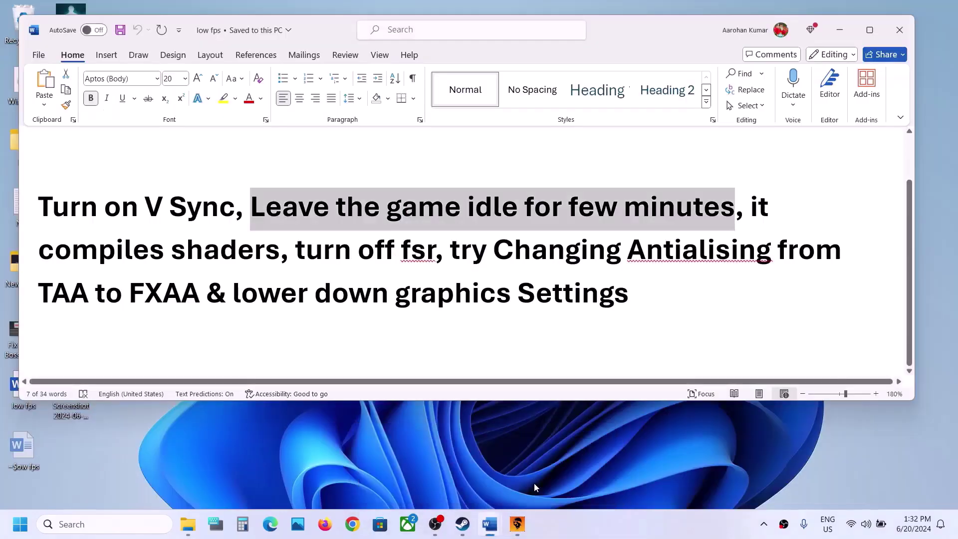
left_click_drag(118, 222, 235, 214)
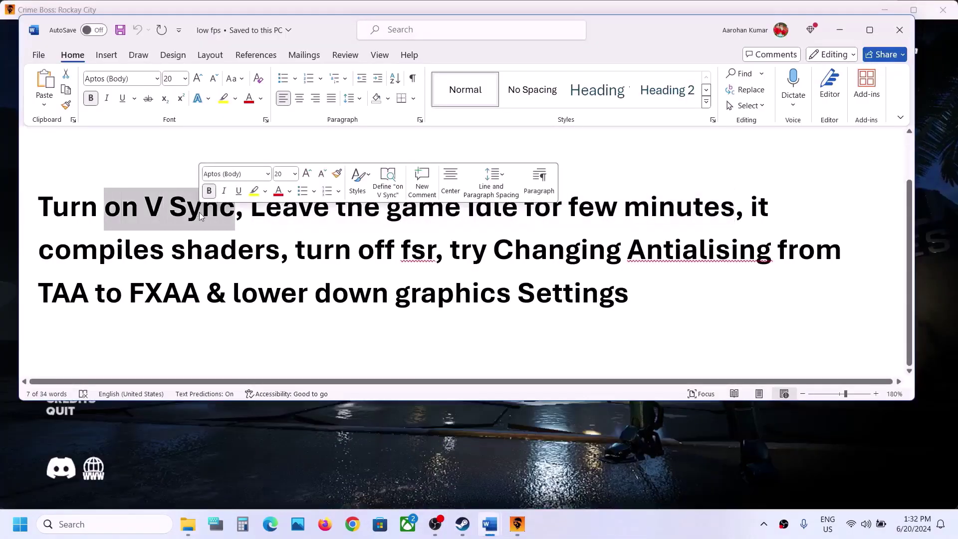
left_click(538, 451)
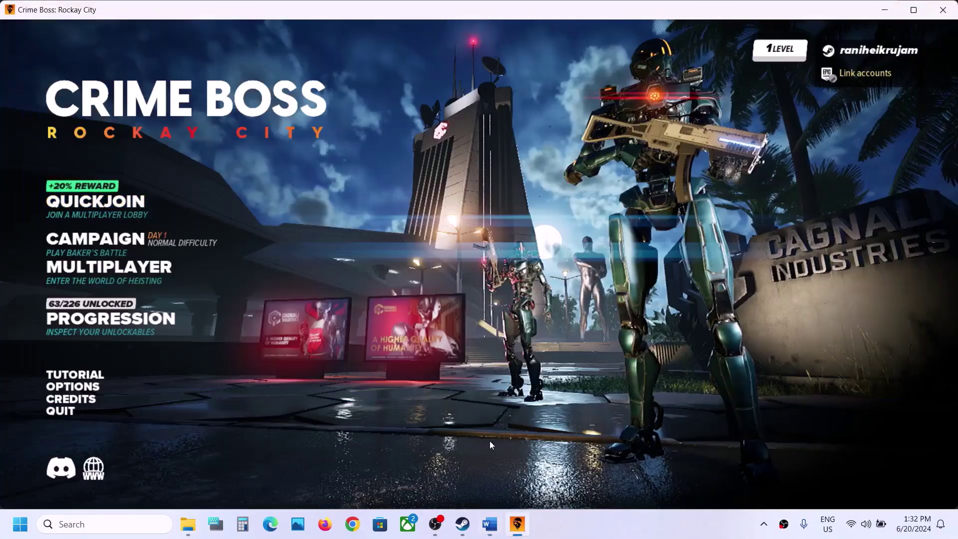
- In the game's graphics settings, toggle VSYNC off and back on, then check the 'turn off fsr' note
left_click(98, 387)
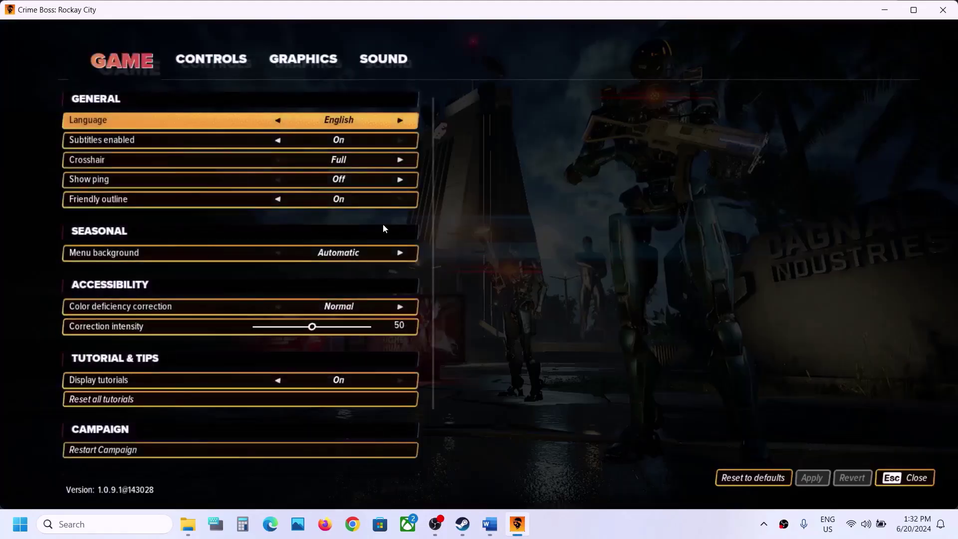
left_click(276, 60)
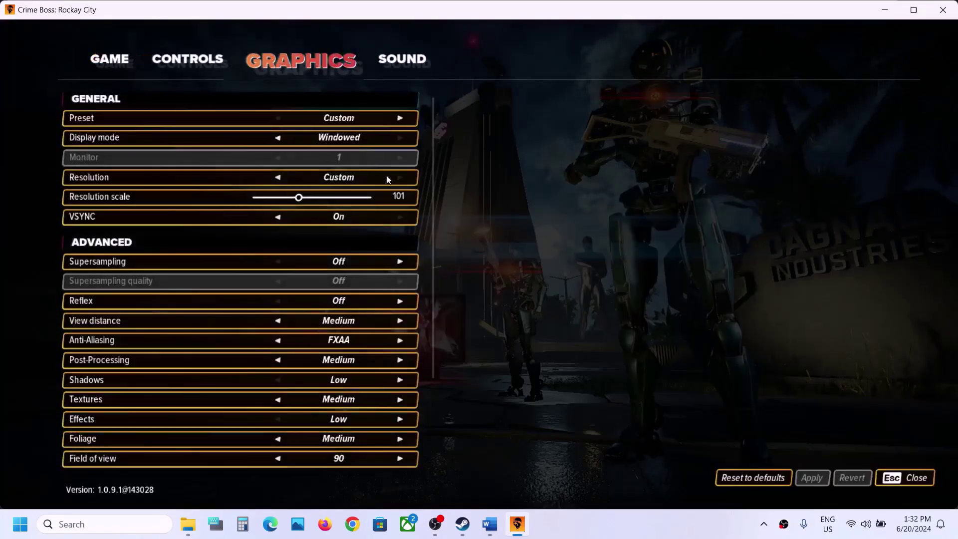
left_click(279, 217)
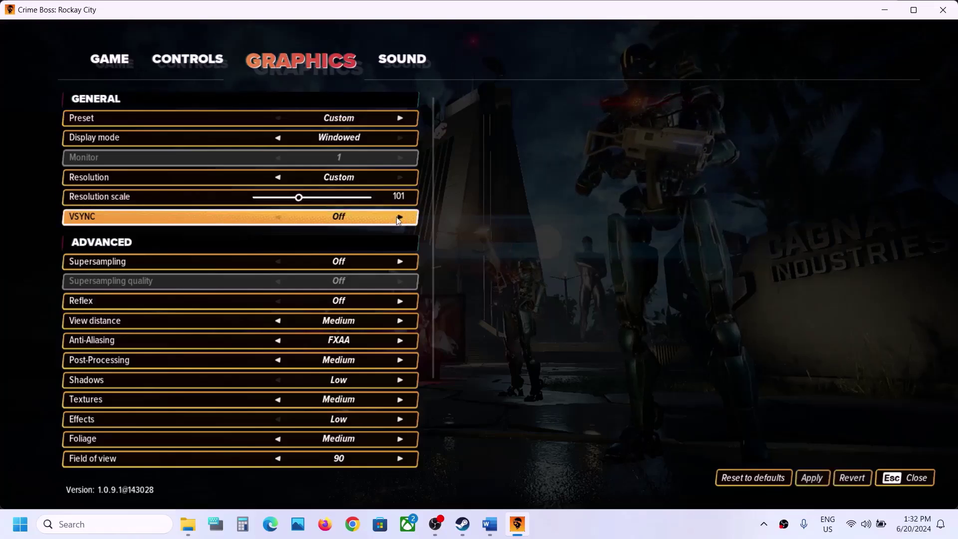
left_click(401, 217)
mouse_move(491, 522)
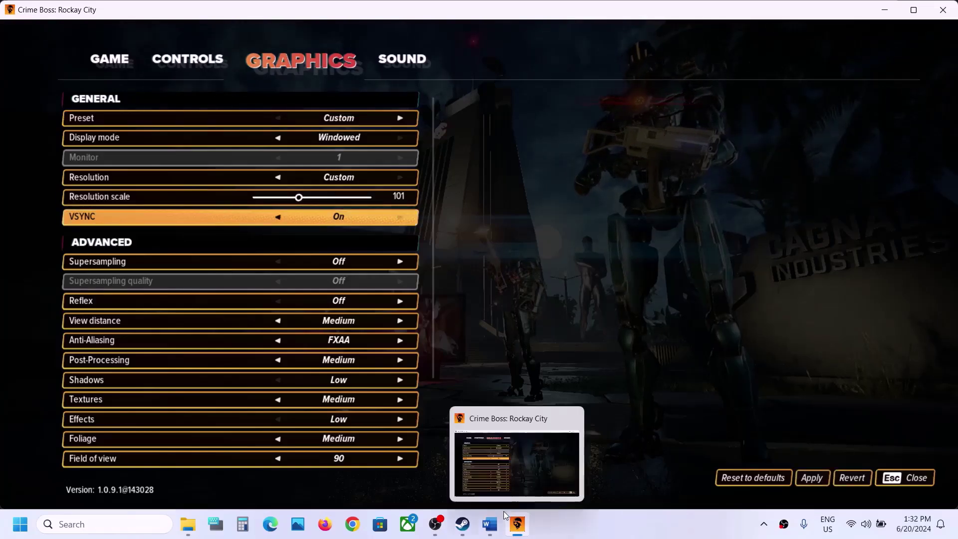
left_click(556, 469)
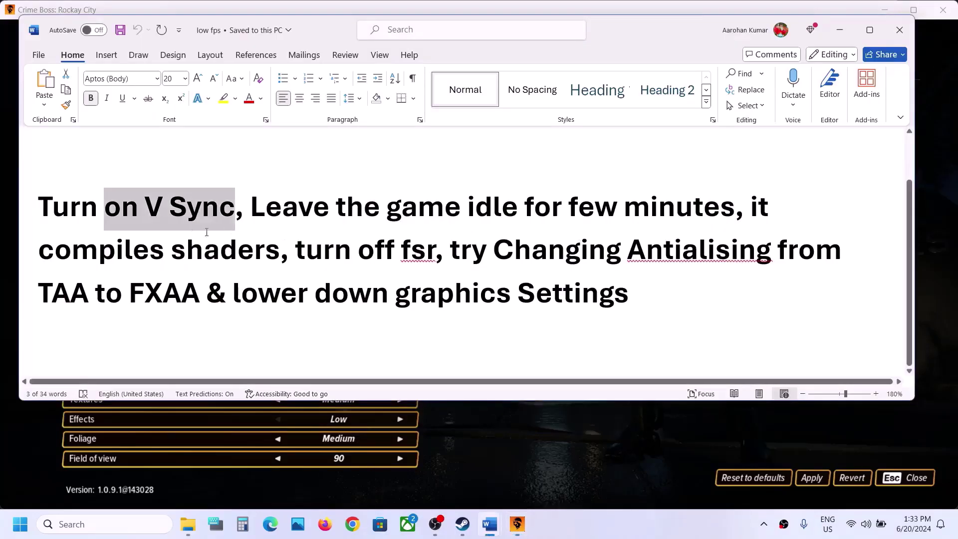
left_click_drag(298, 240, 435, 244)
key("alt+Tab")
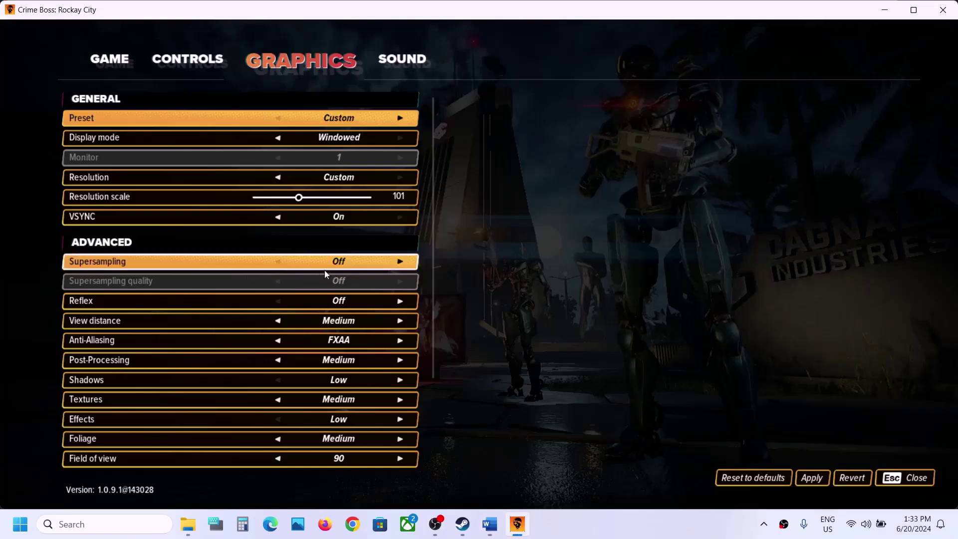
- Cycle Supersampling through Nvidia DLSS, Intel XeSS and AMD FSR2, then set it to Off
left_click(403, 259)
left_click(403, 259)
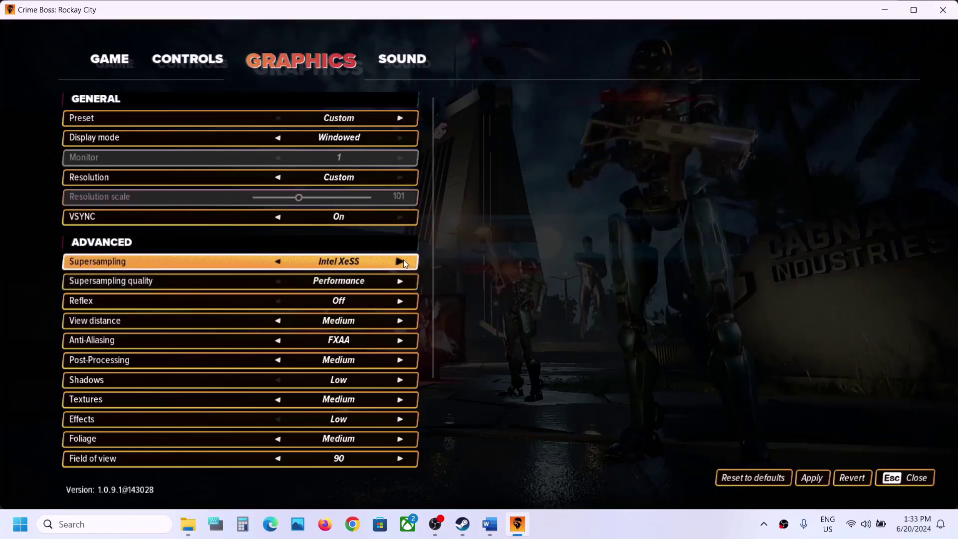
left_click(403, 260)
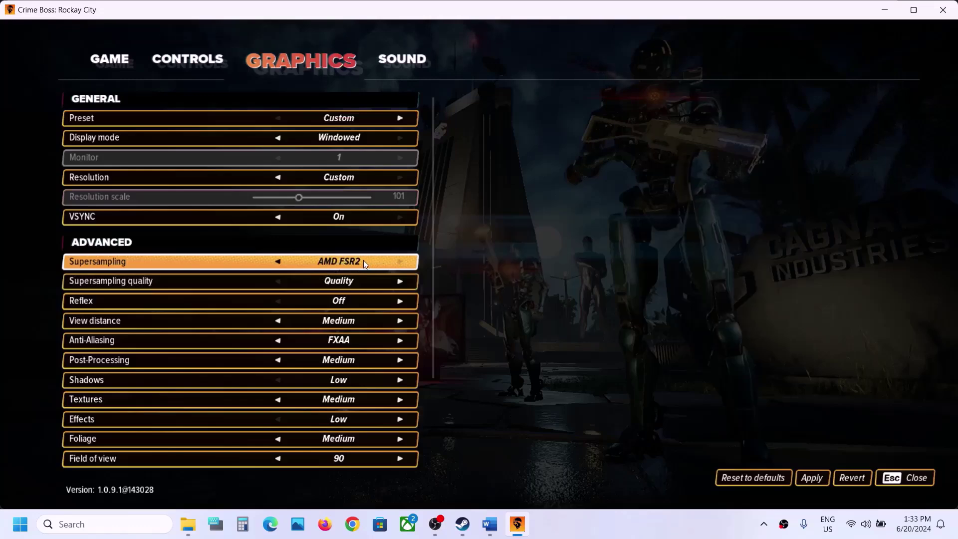
left_click(278, 261)
left_click(278, 265)
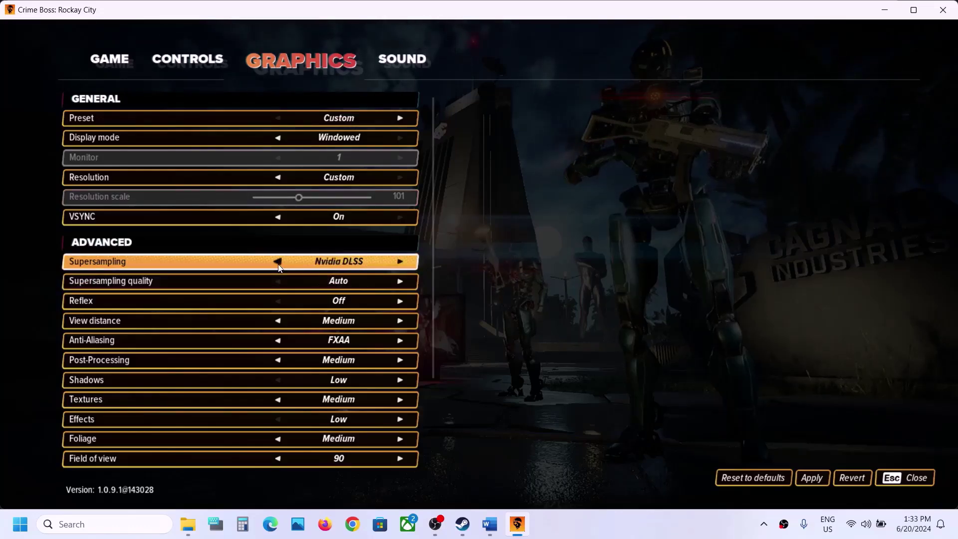
left_click(399, 281)
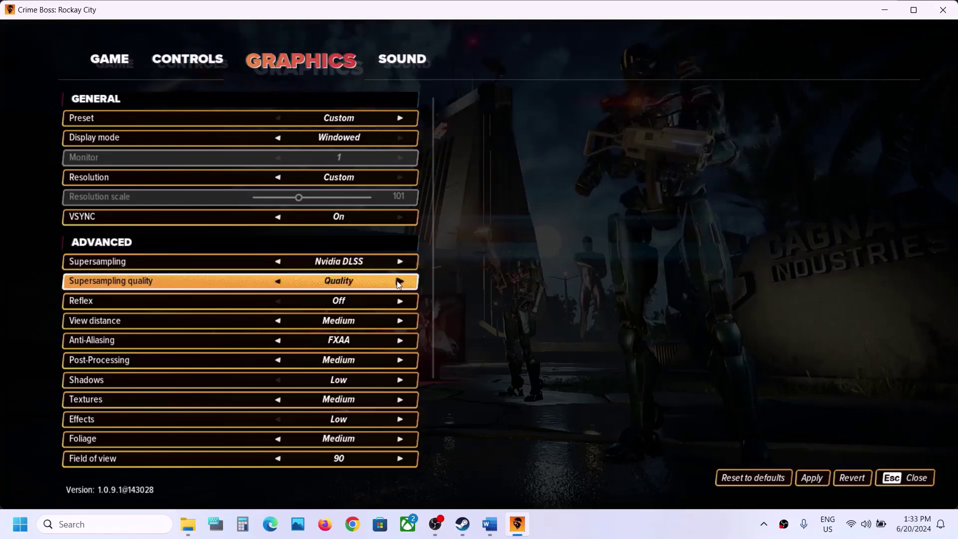
left_click(280, 262)
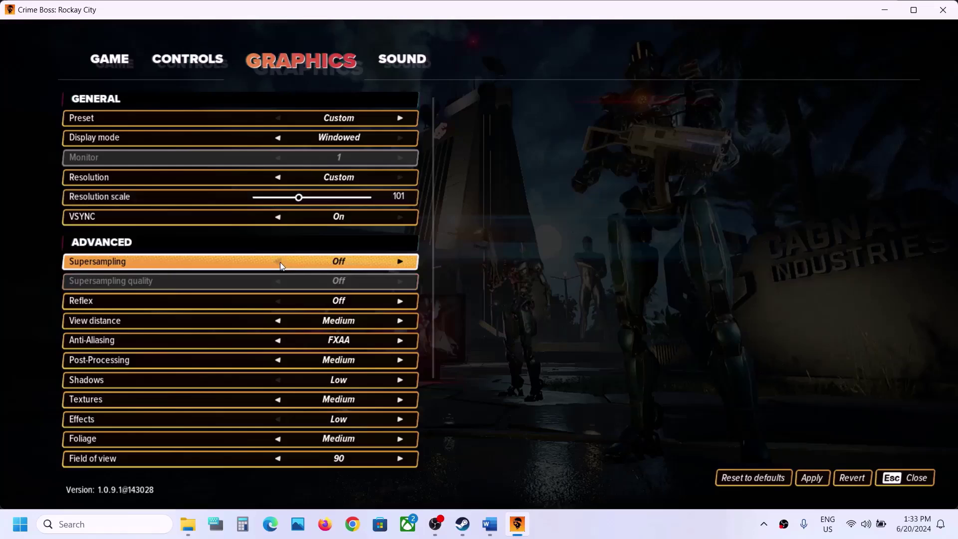
- Read the Antialising tip, then cycle Anti-Aliasing through Faster TAA and Default TAA back to FXAA
key("alt+Tab")
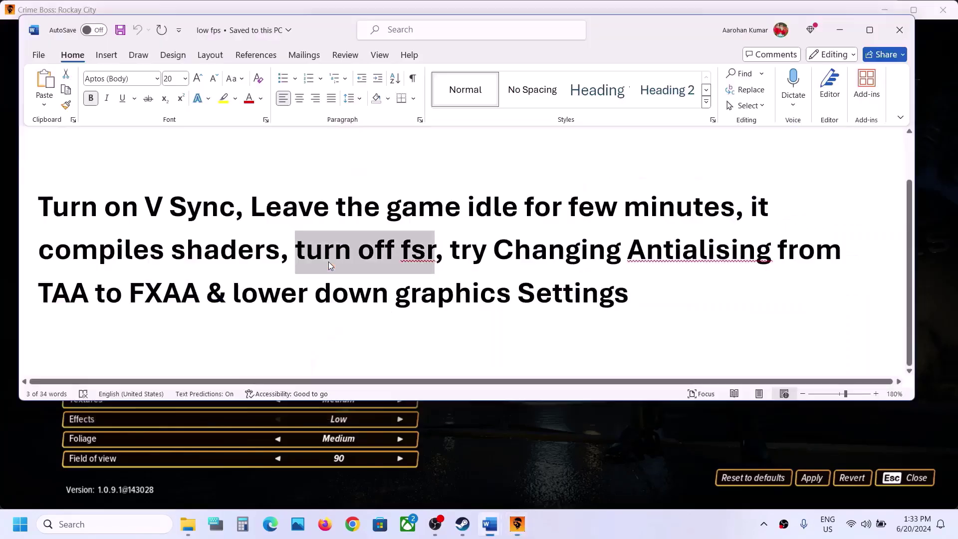
double_click(629, 232)
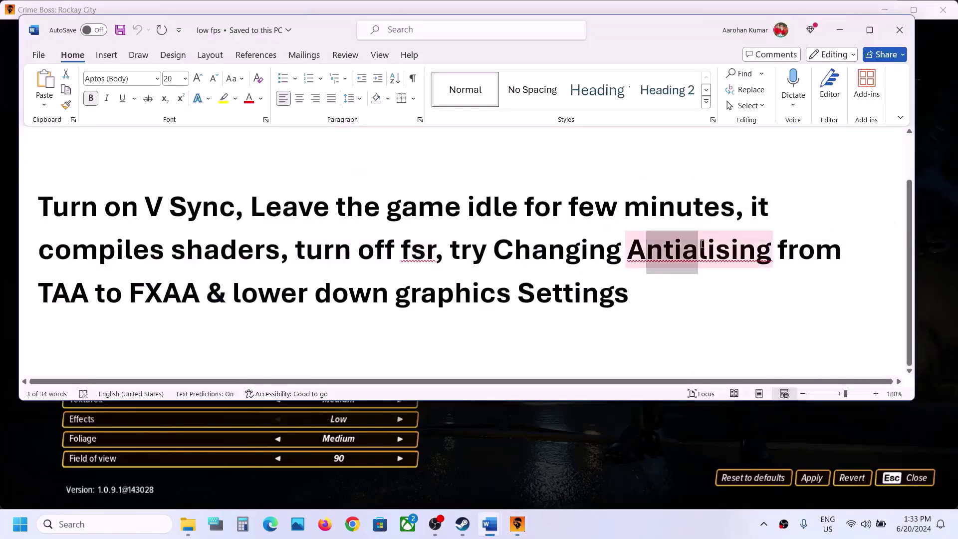
key("alt+Tab")
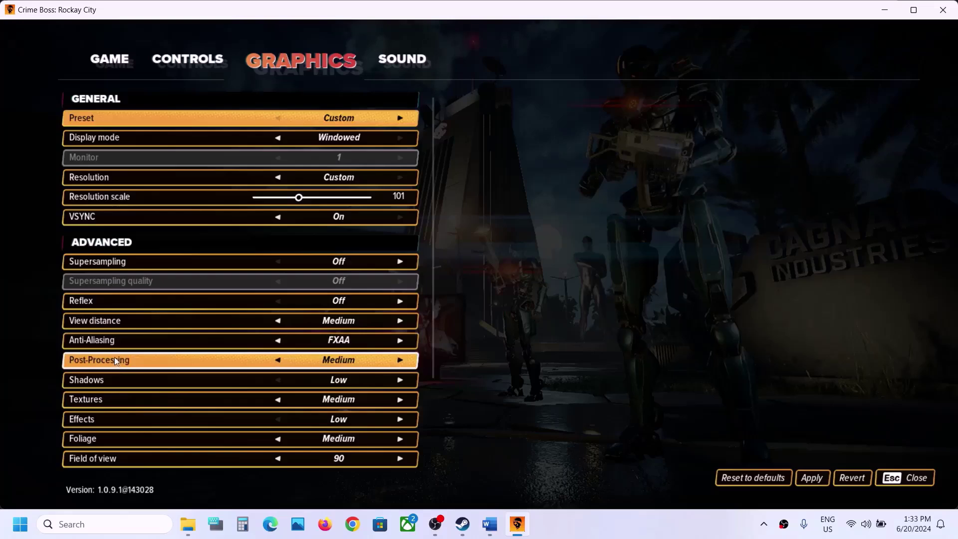
left_click(399, 341)
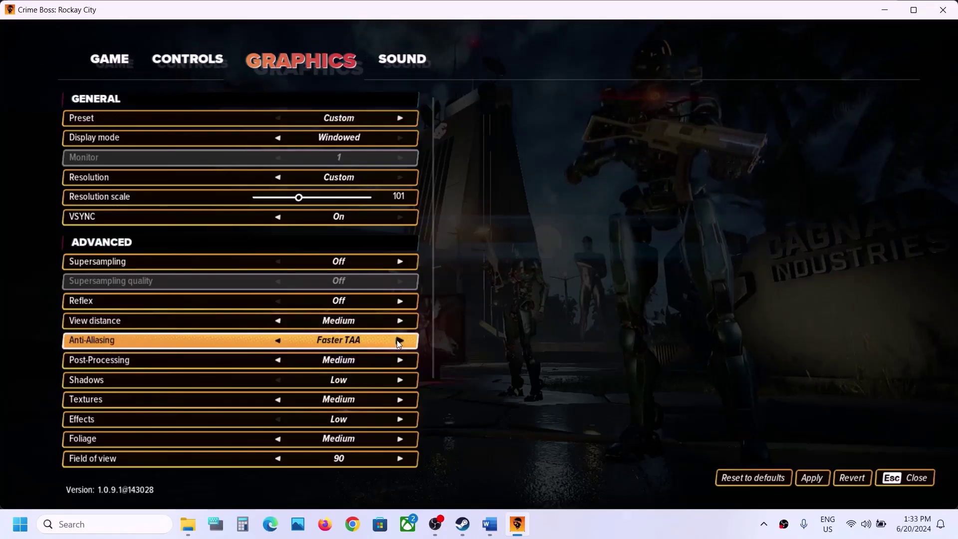
left_click(399, 341)
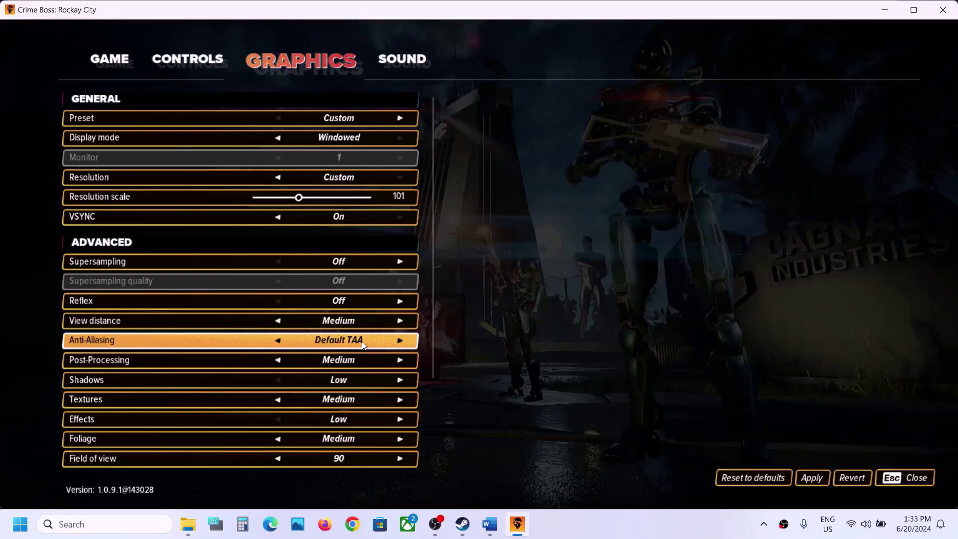
left_click(278, 343)
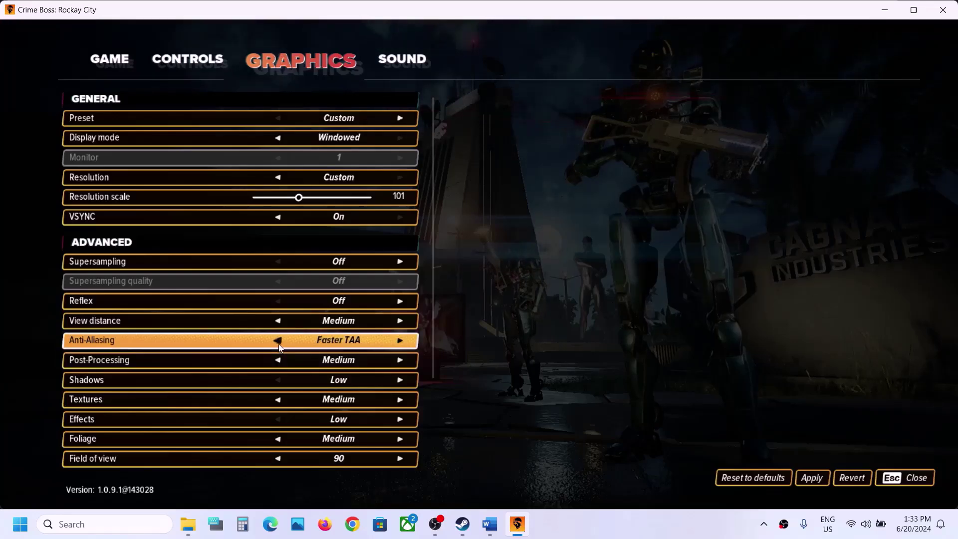
left_click(278, 343)
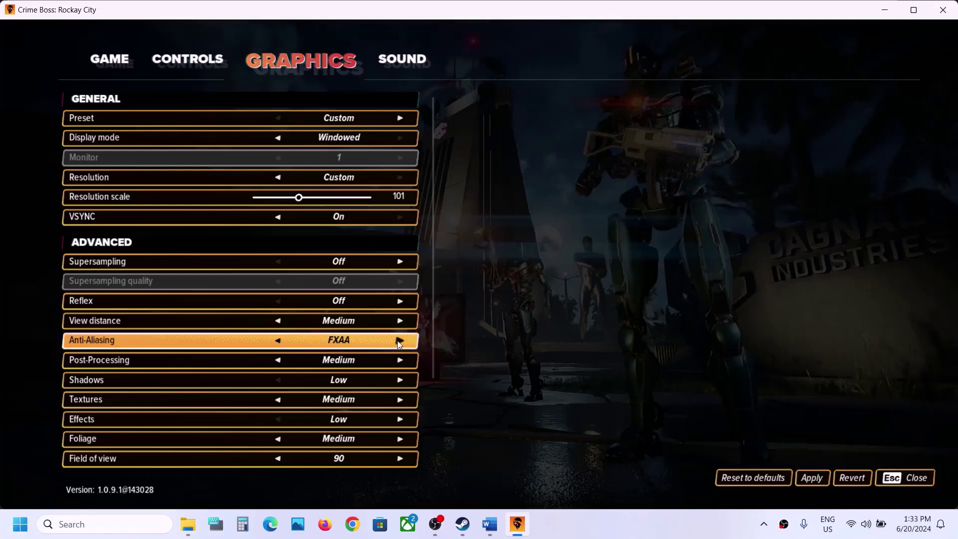
- Cycle Display mode through Borderless and Fullscreen back to Windowed, with resolution 1920 x 1080
left_click(280, 140)
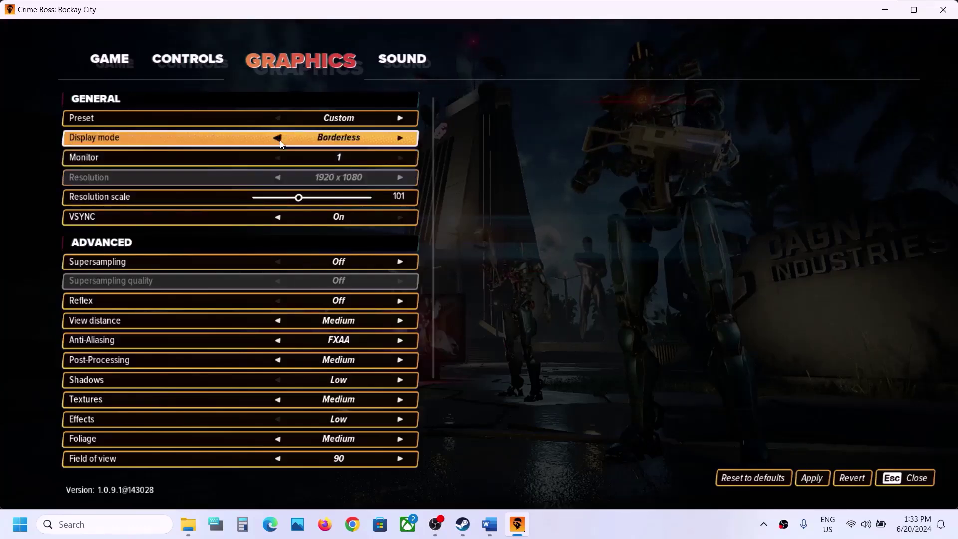
left_click(280, 141)
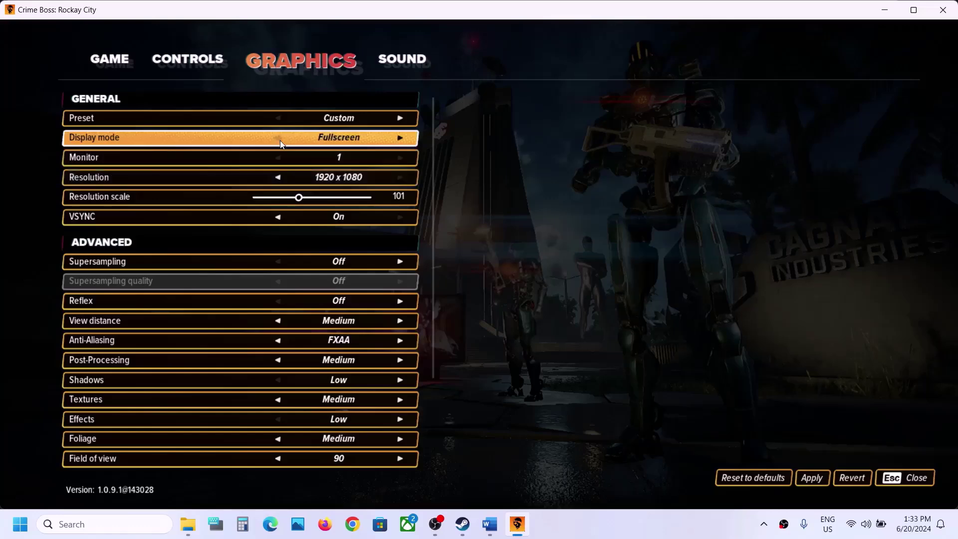
left_click(400, 138)
left_click(400, 138)
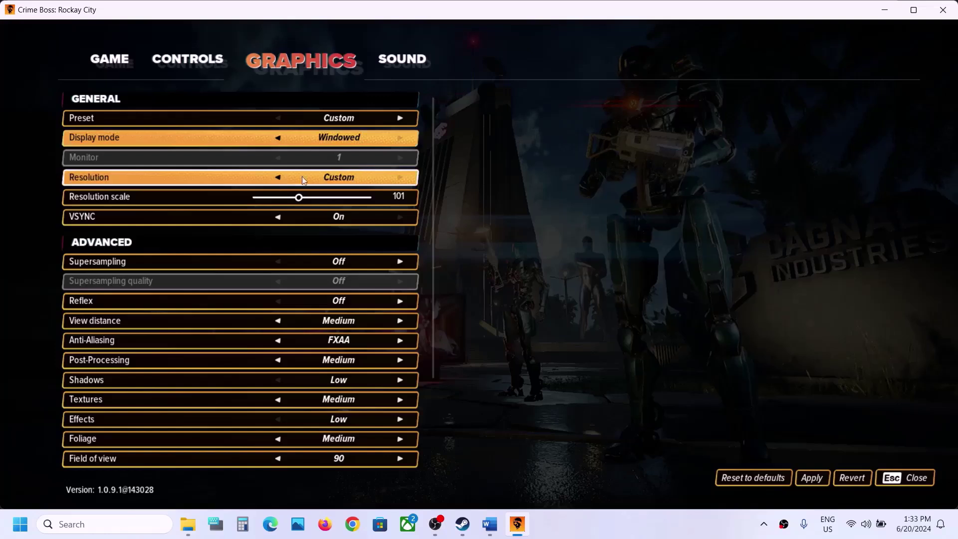
left_click(275, 178)
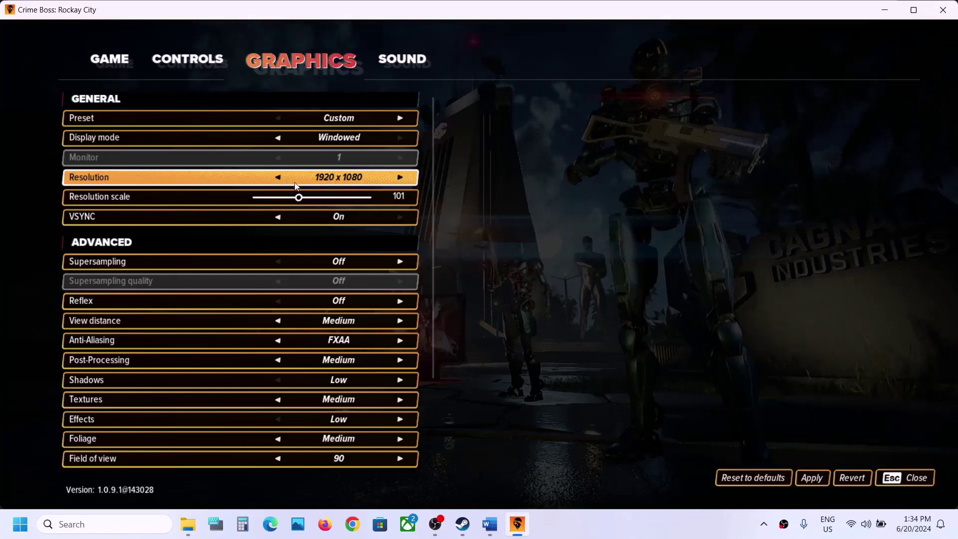
- Try View distance from High up to Ultra, settle on Medium, and apply the graphics settings
scroll(353, 321, "down", 5)
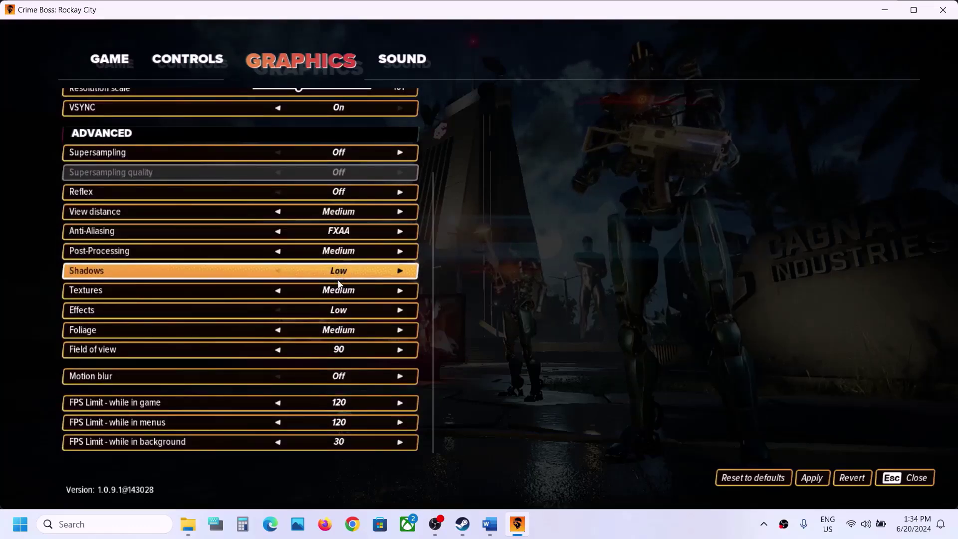
left_click(399, 211)
left_click(399, 210)
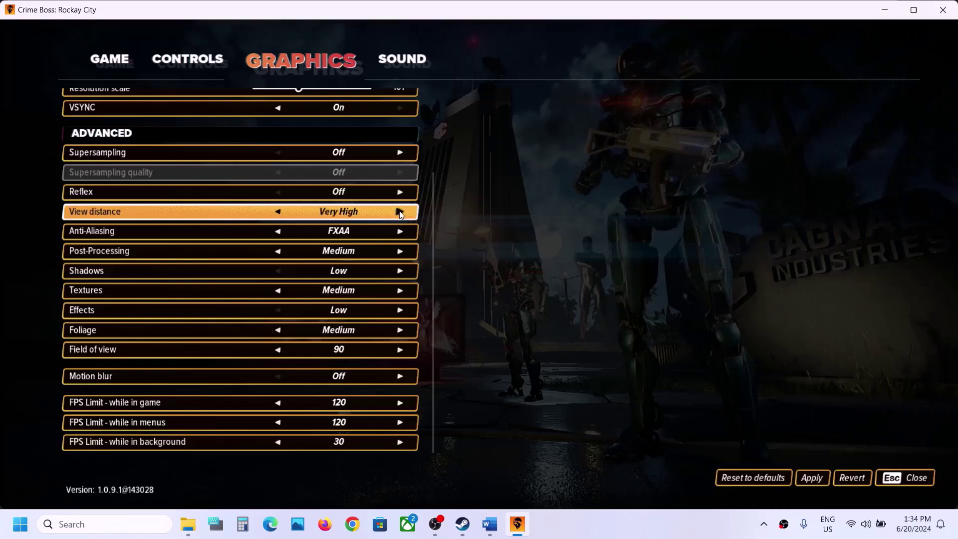
left_click(399, 211)
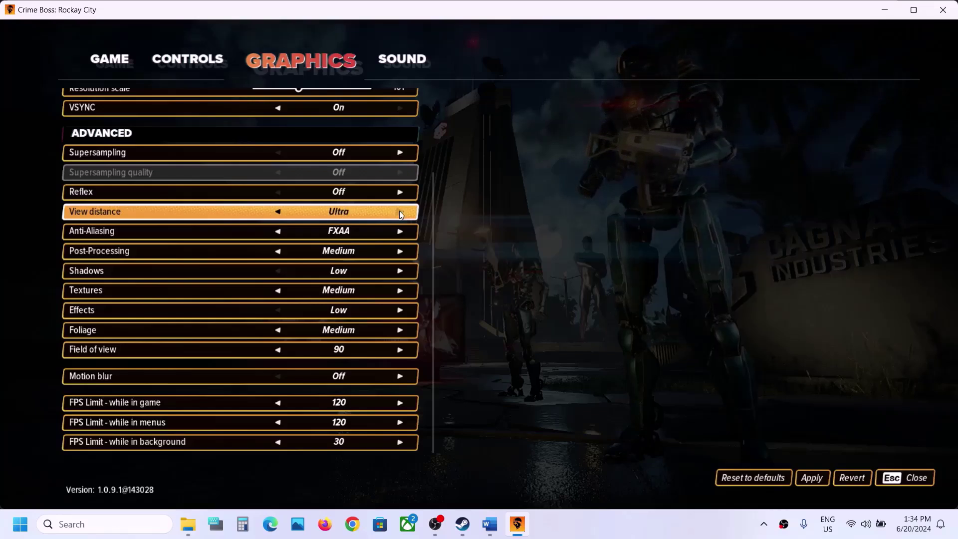
left_click(277, 212)
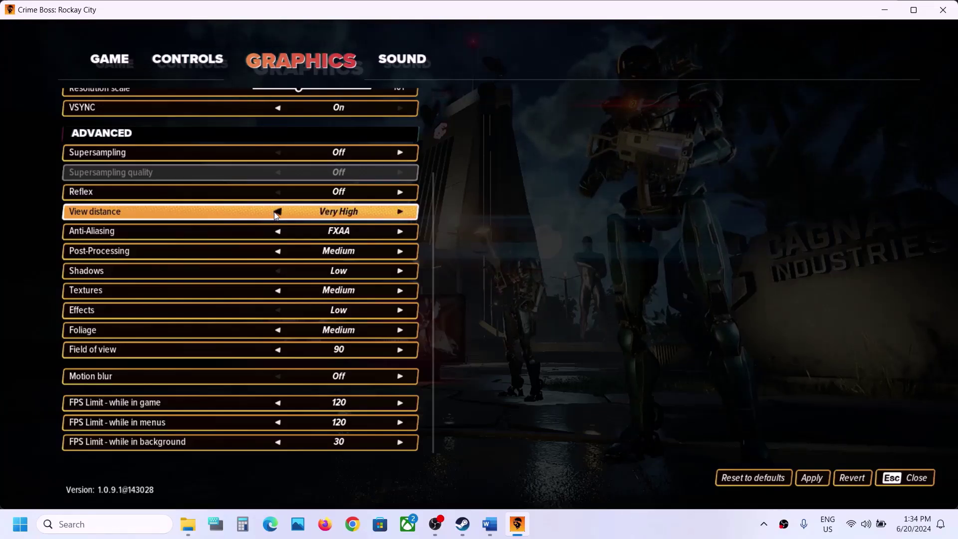
left_click(277, 211)
left_click(277, 211)
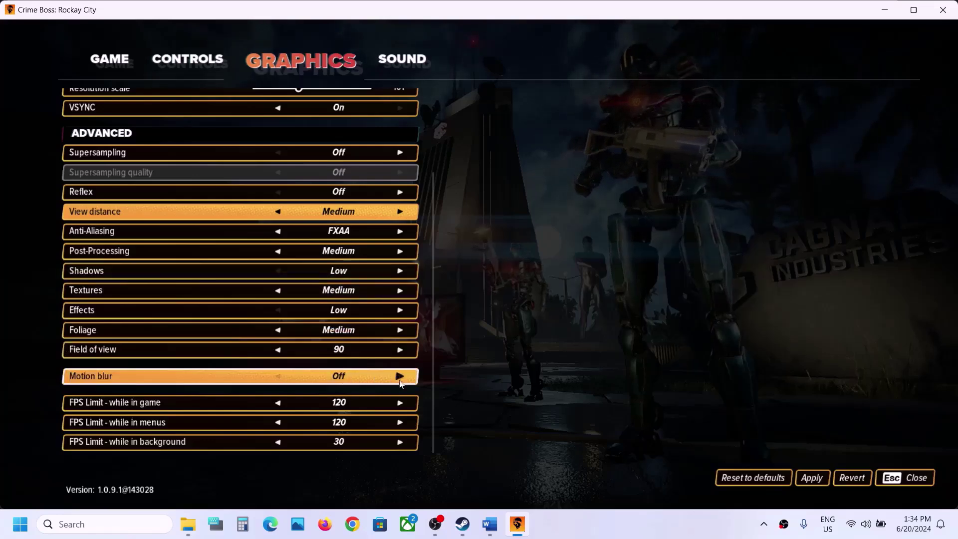
left_click(797, 472)
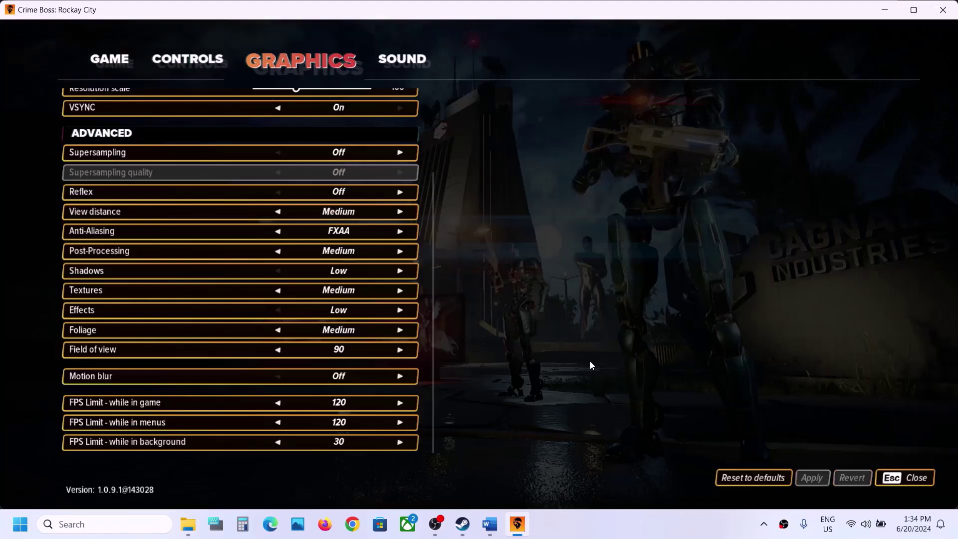
key("Escape")
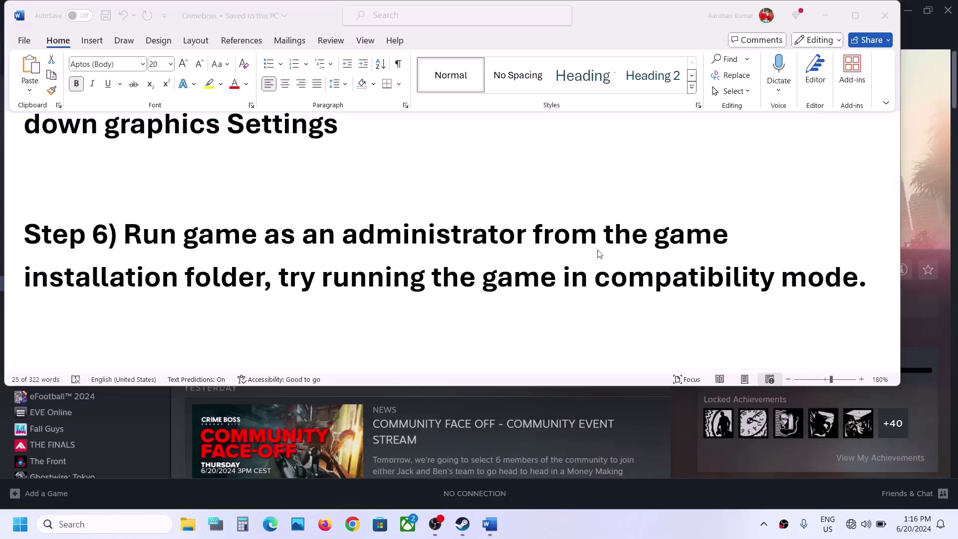
- Open Crime Boss: Rockay City's local installation folder from the Steam library
left_click(821, 16)
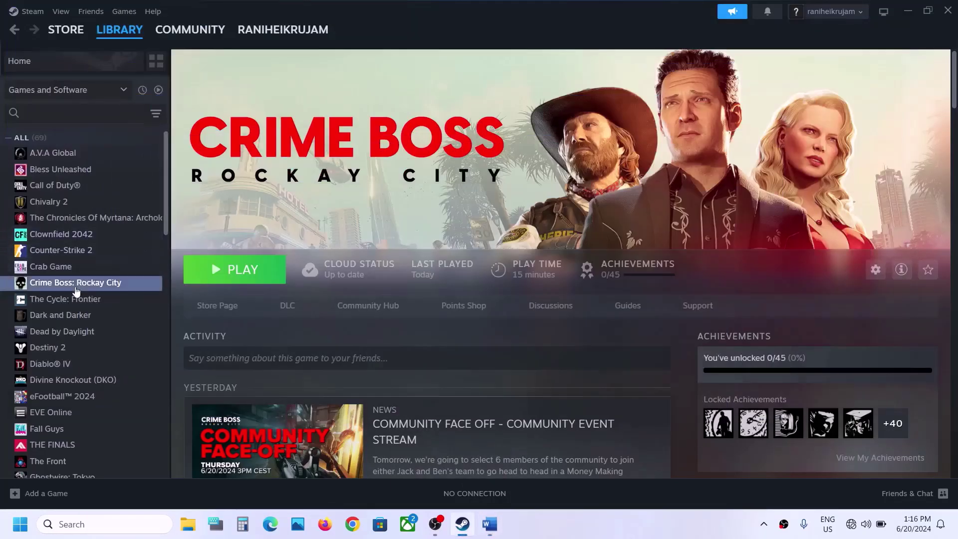
right_click(76, 289)
mouse_move(122, 362)
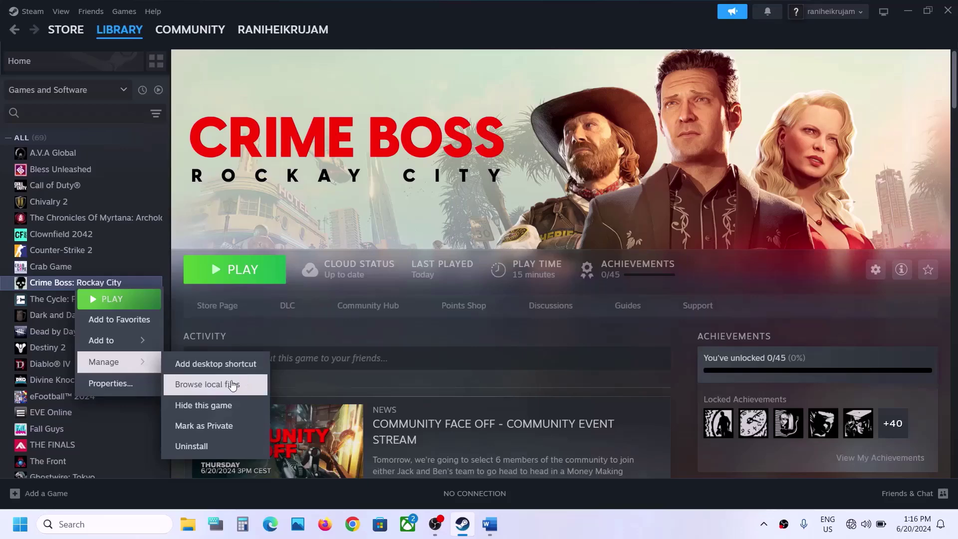
left_click(231, 384)
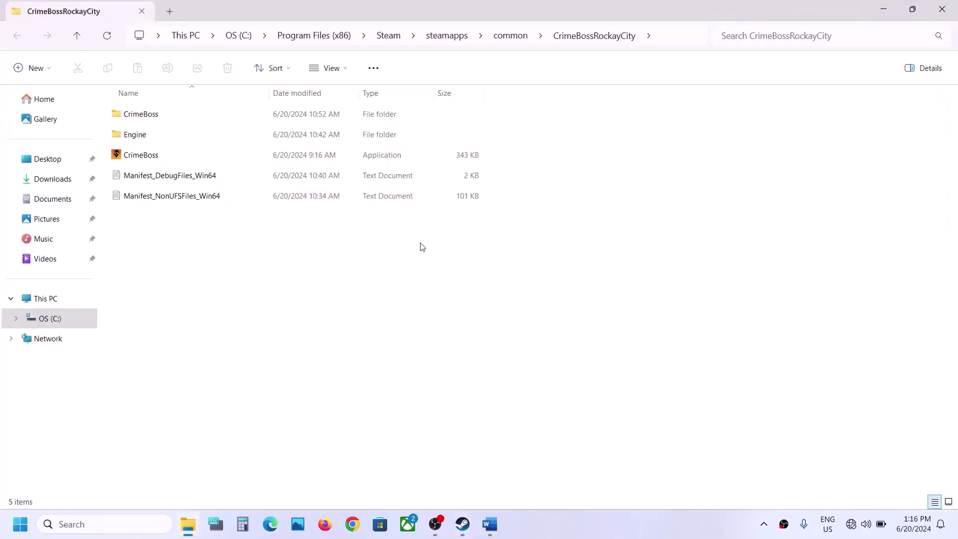
- Set the CrimeBoss application to always run as administrator
right_click(132, 160)
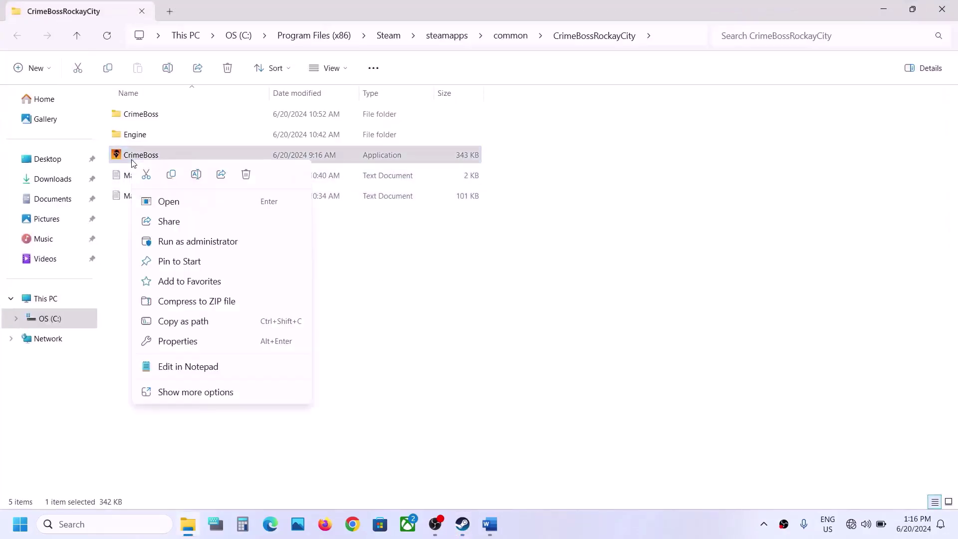
left_click(179, 341)
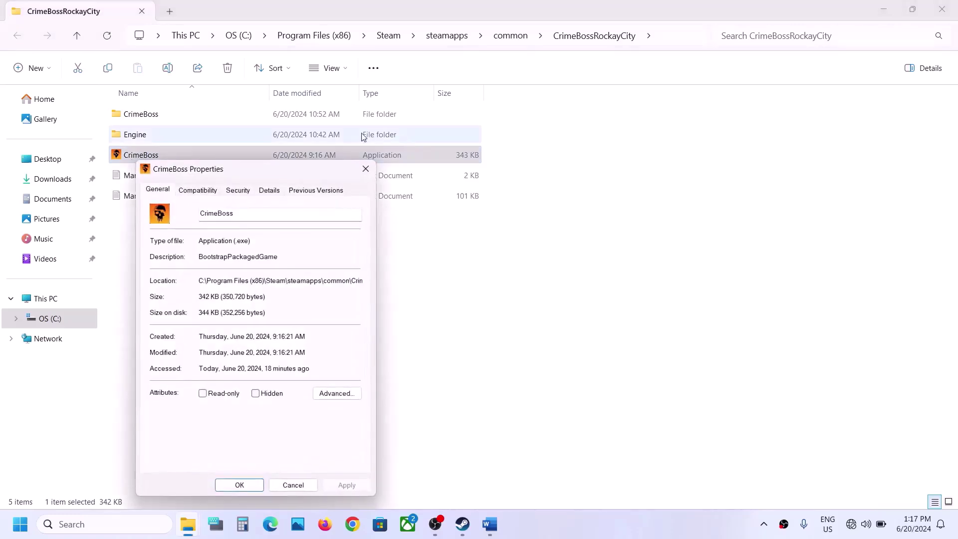
left_click_drag(306, 166, 506, 128)
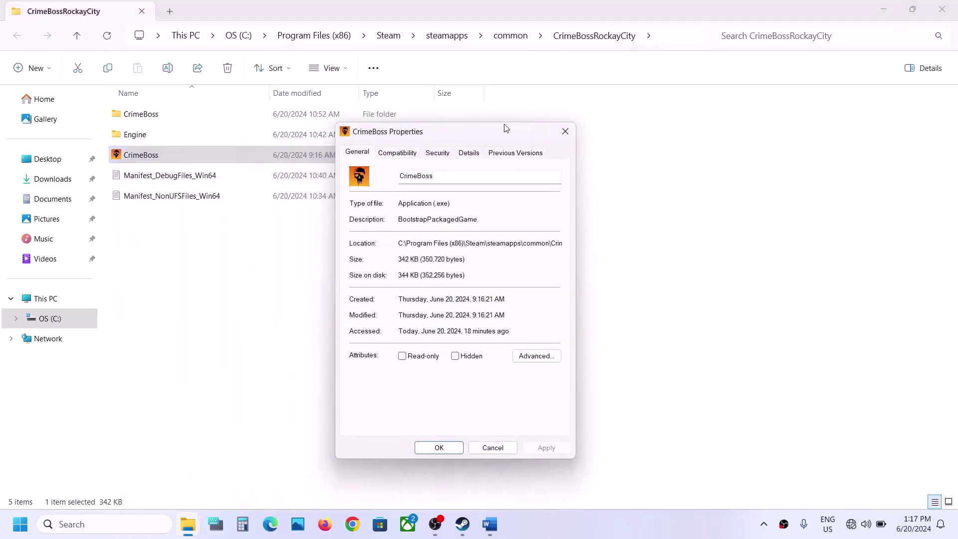
left_click(412, 154)
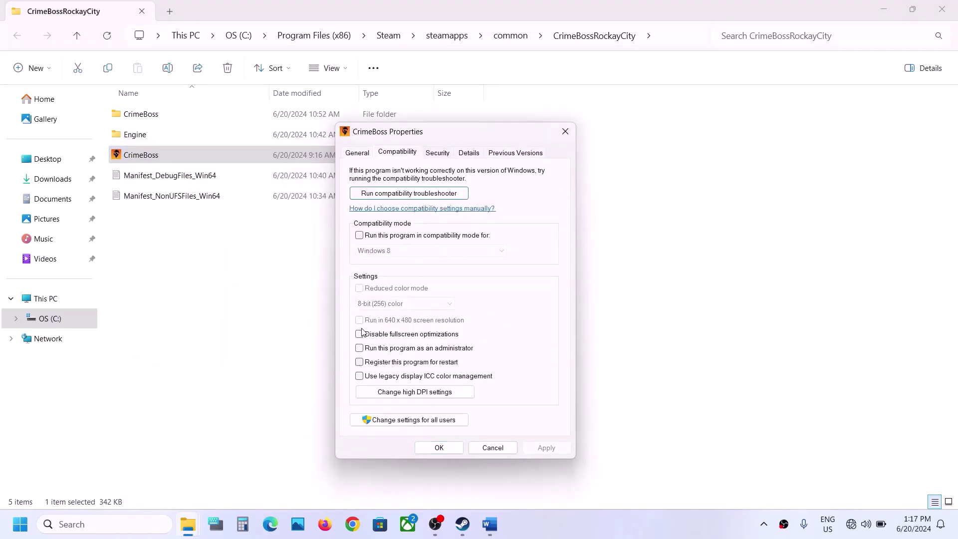
left_click(359, 348)
left_click(553, 452)
left_click(439, 447)
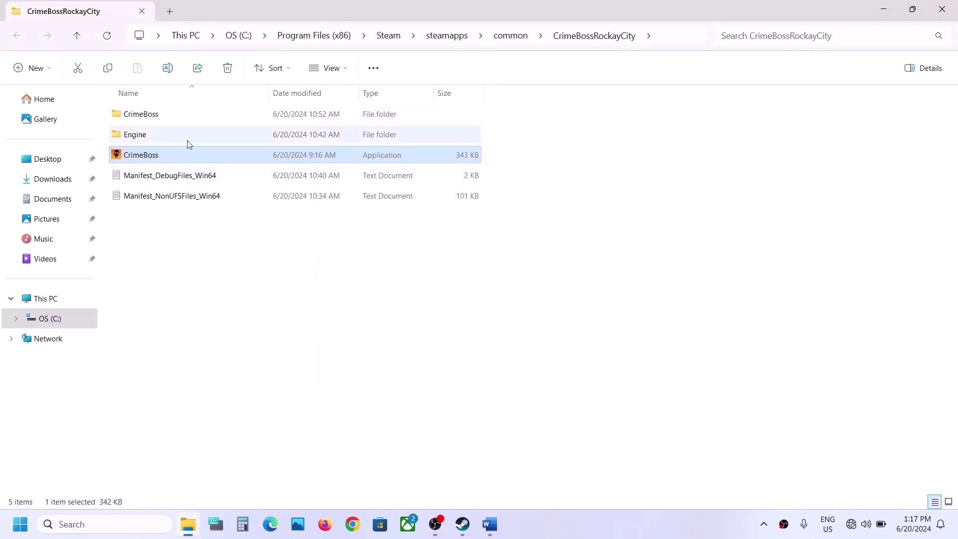
- Enable Windows 8 compatibility mode for the CrimeBoss application and apply it
right_click(175, 153)
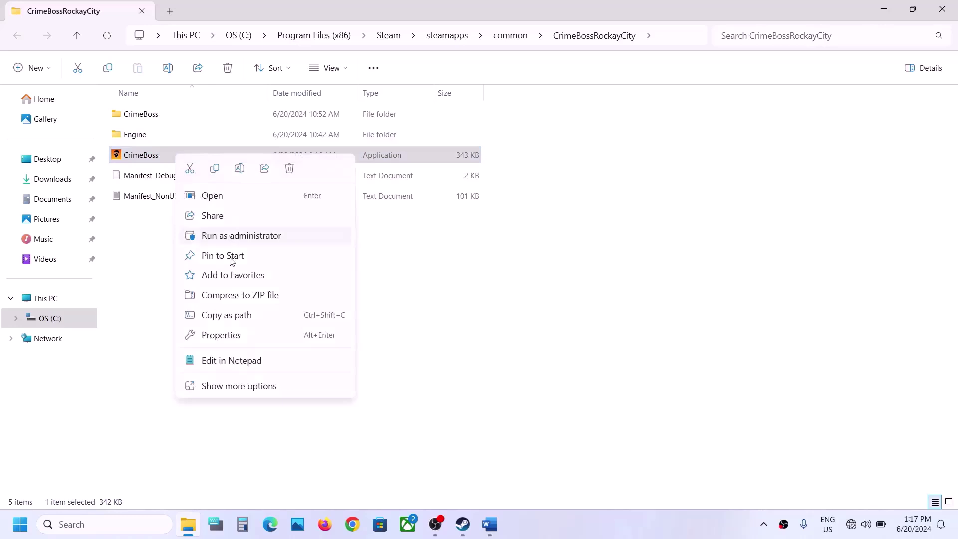
left_click(227, 335)
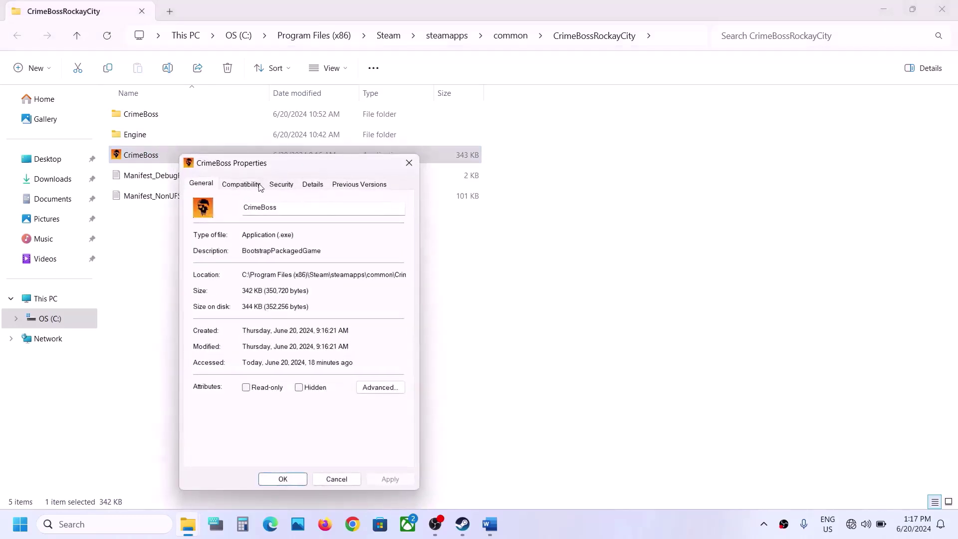
left_click(260, 185)
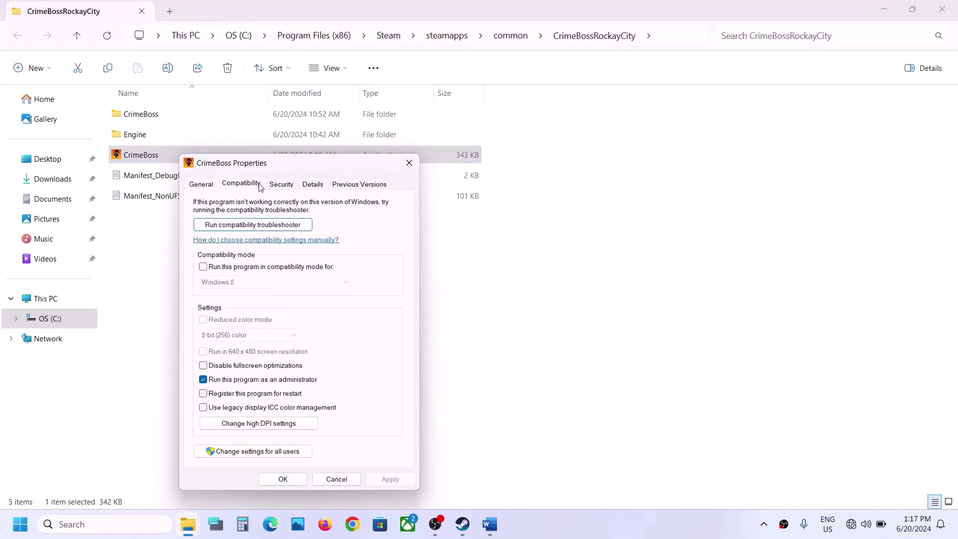
left_click(203, 267)
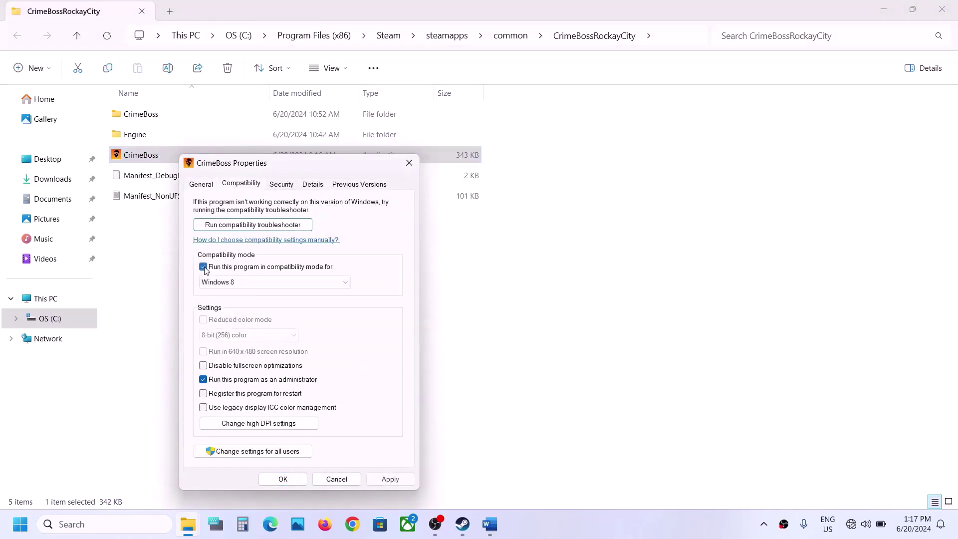
left_click(273, 280)
left_click(235, 325)
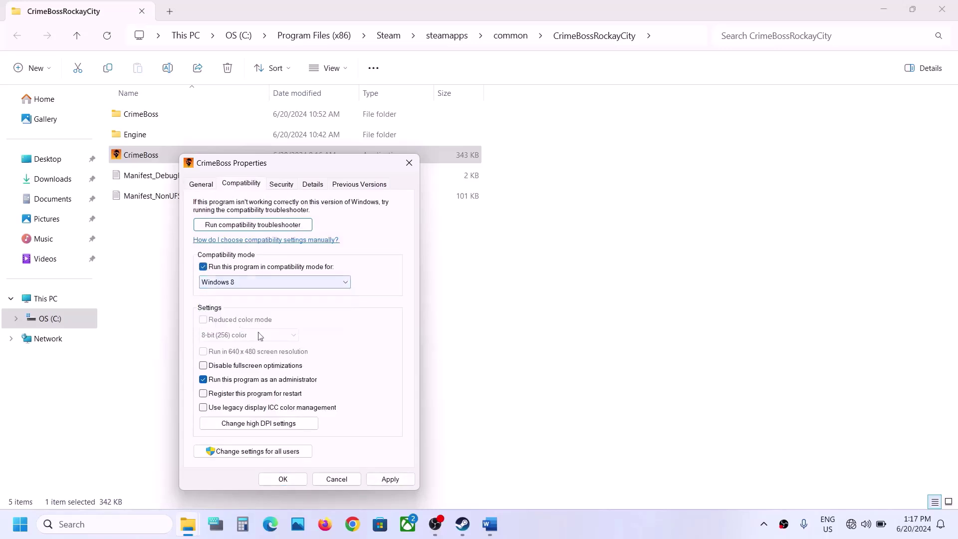
left_click(385, 480)
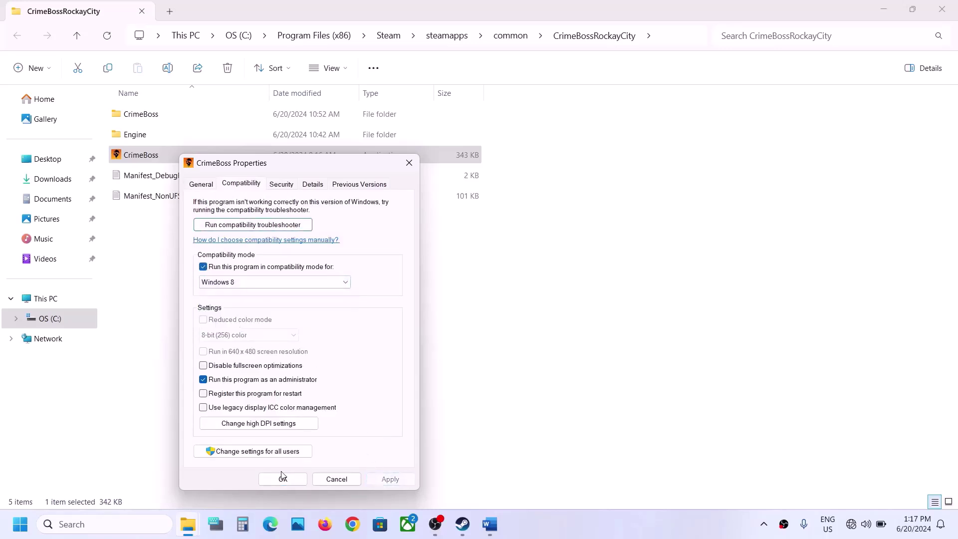
left_click(283, 478)
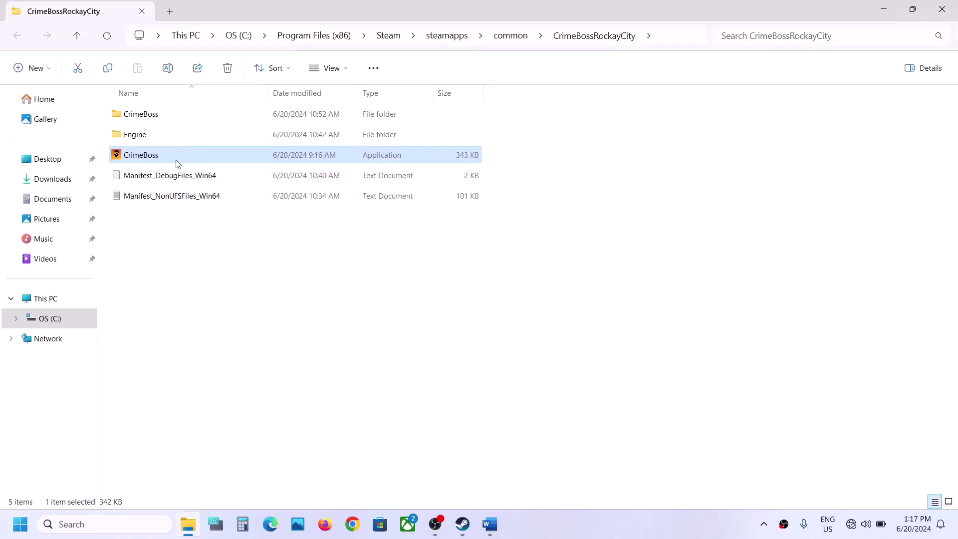
- Set the CrimeBoss launcher to run in Windows 7 compatibility mode and save
right_click(174, 162)
left_click(227, 341)
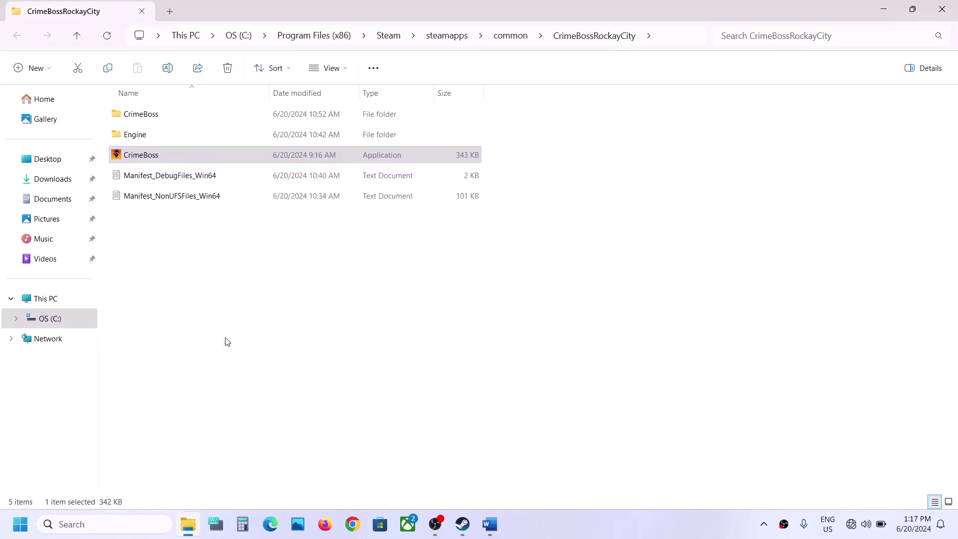
left_click(238, 194)
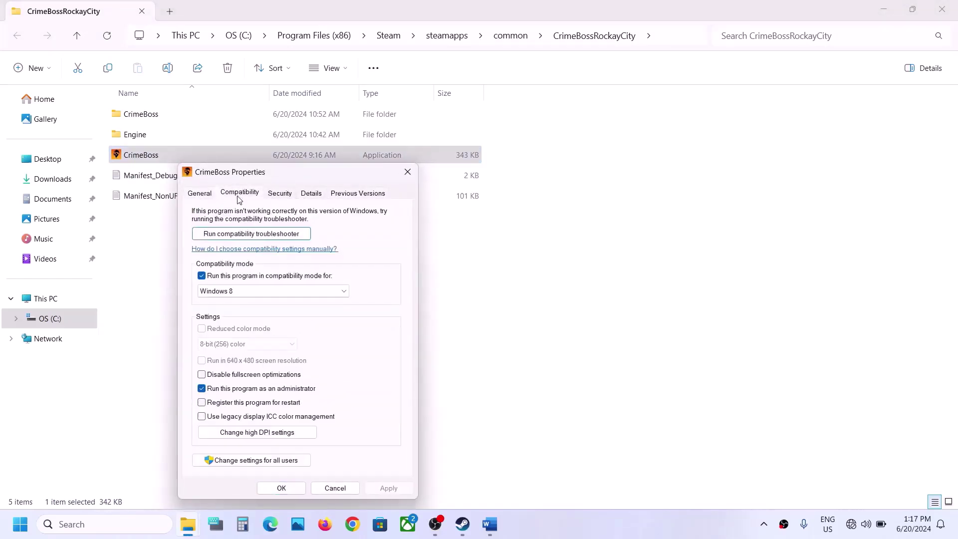
left_click(242, 291)
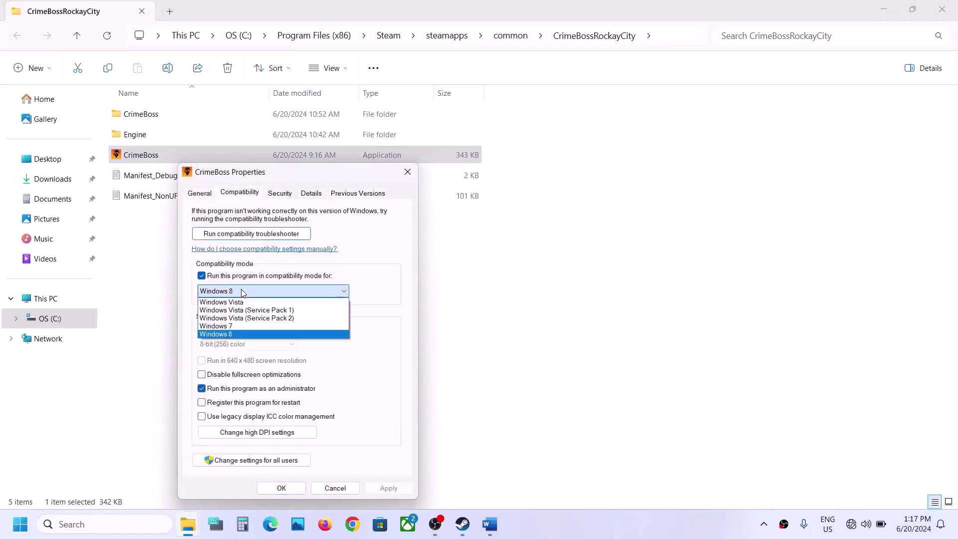
left_click(223, 327)
left_click(374, 487)
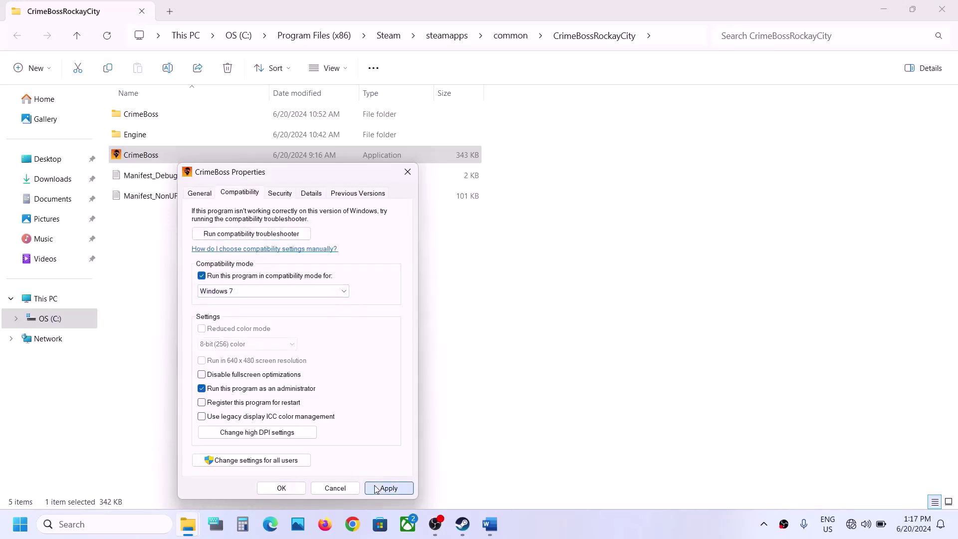
left_click(279, 487)
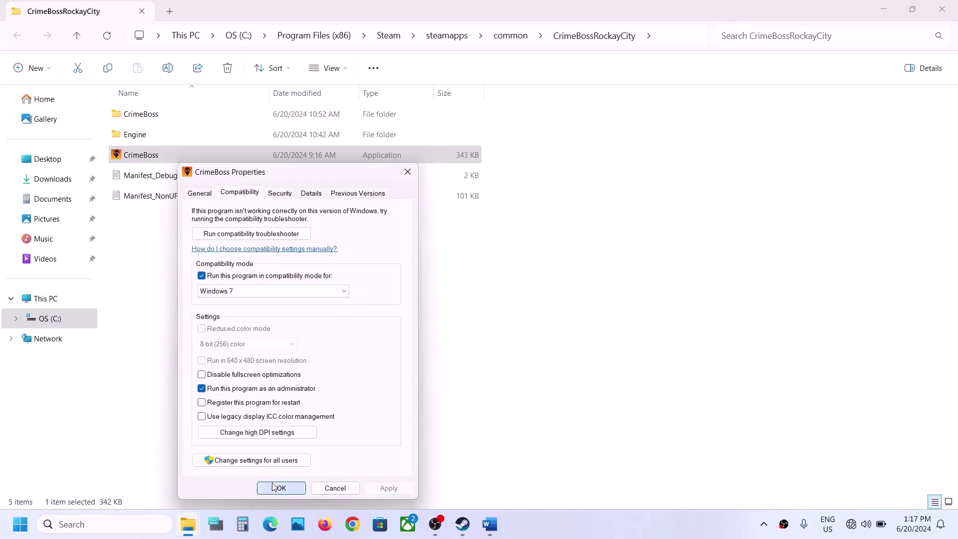
- Disable fullscreen optimizations for the CrimeBoss launcher and save
right_click(157, 156)
left_click(214, 332)
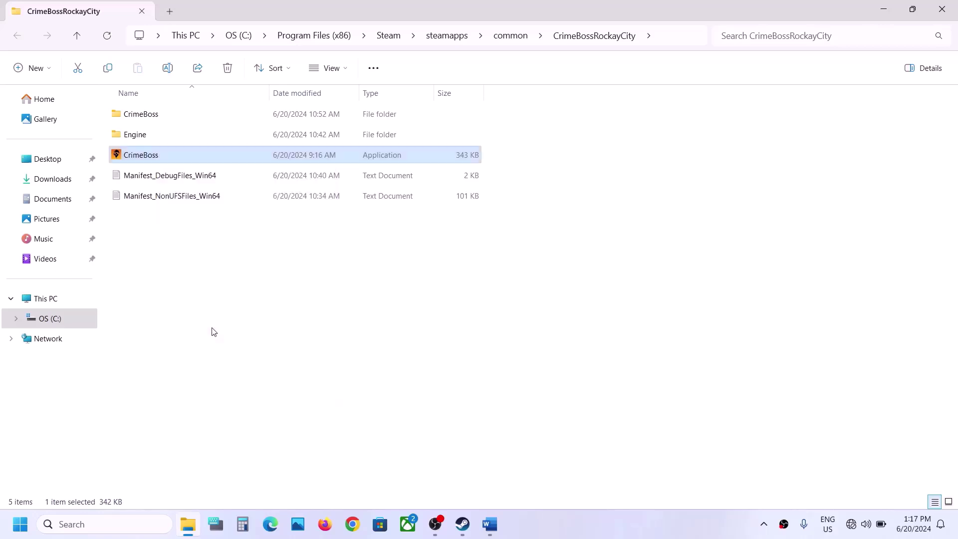
left_click(223, 185)
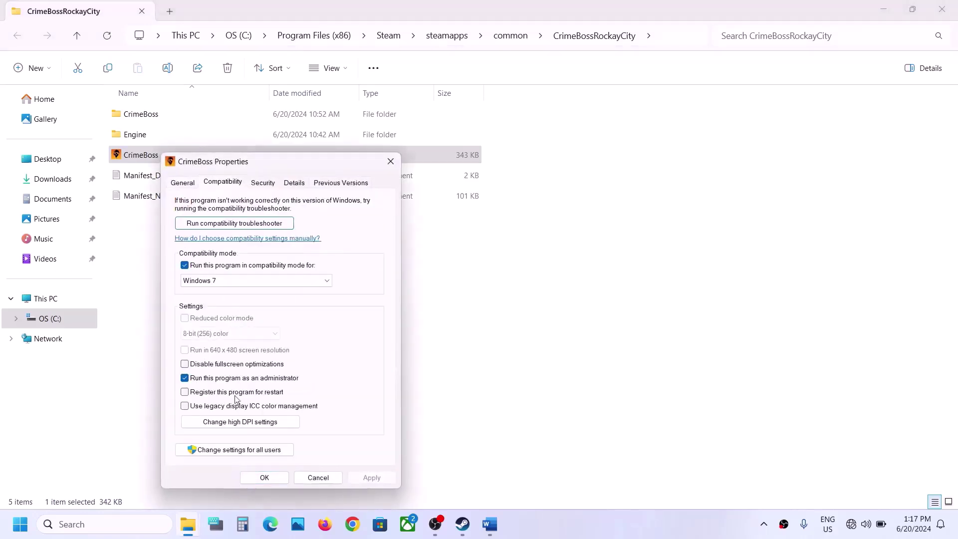
left_click(188, 364)
left_click(375, 477)
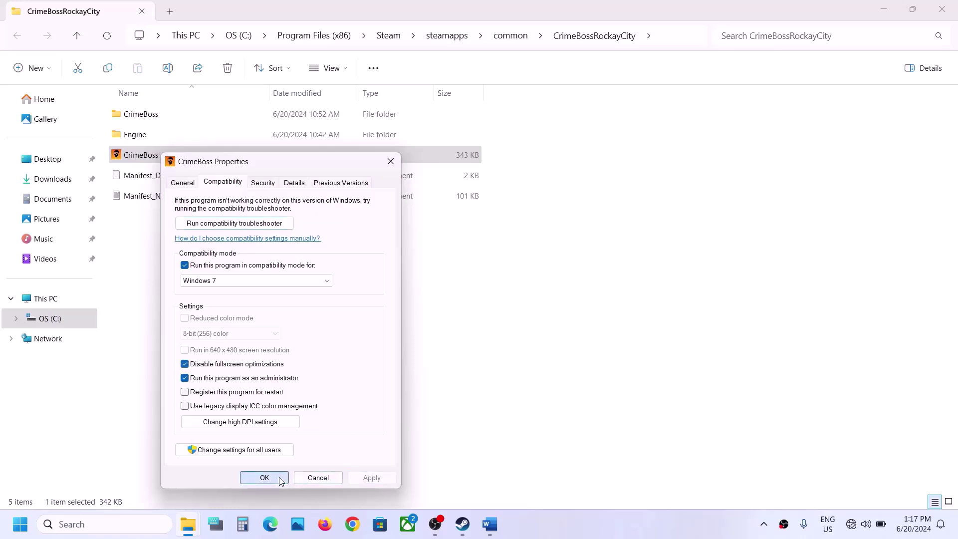
left_click(263, 477)
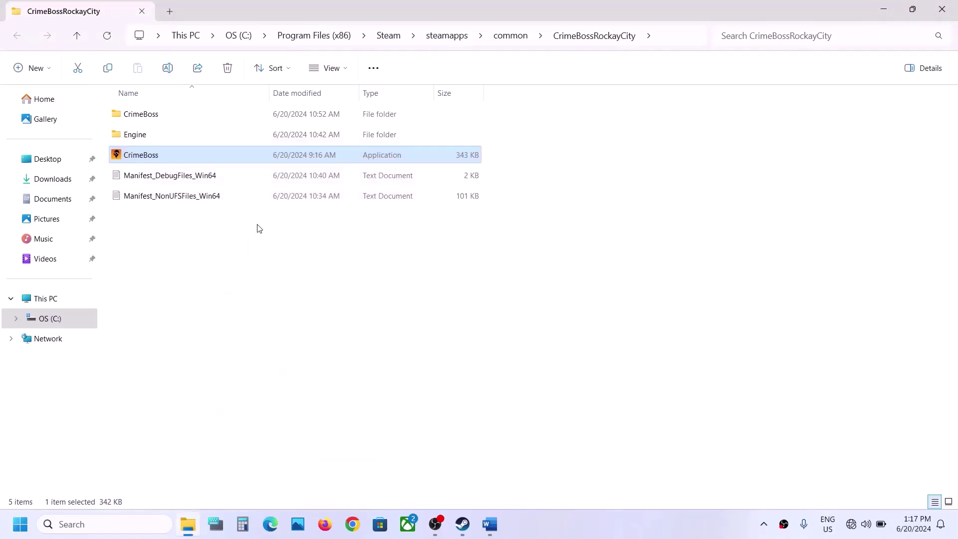
left_click(157, 123)
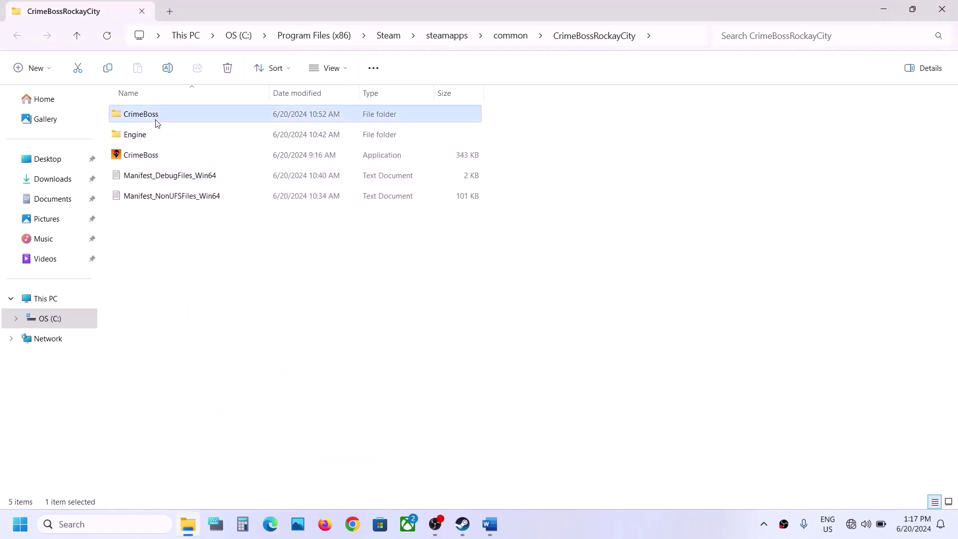
- Open CrimeBoss\Binaries\Win64 and set CrimeBoss-Win64-Shipping to run as administrator
double_click(161, 122)
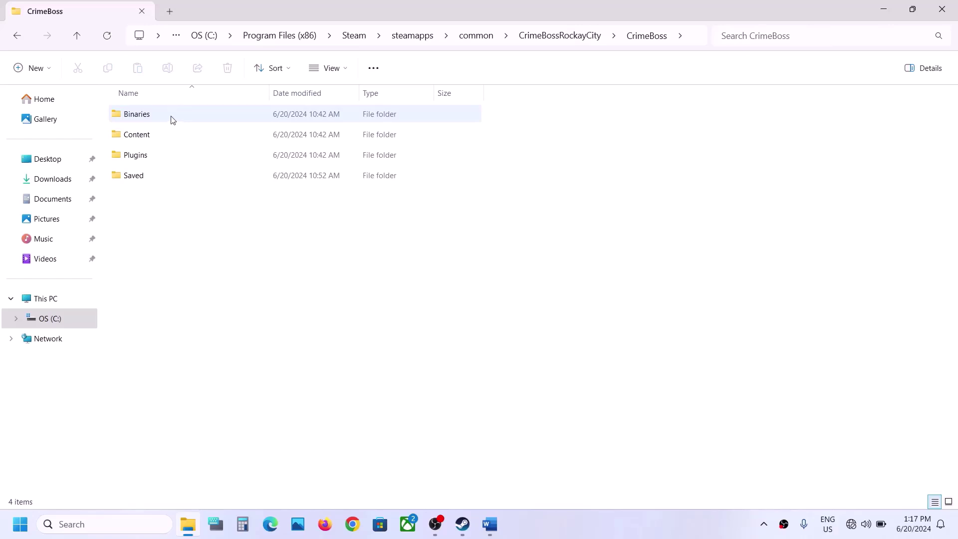
double_click(172, 120)
double_click(172, 120)
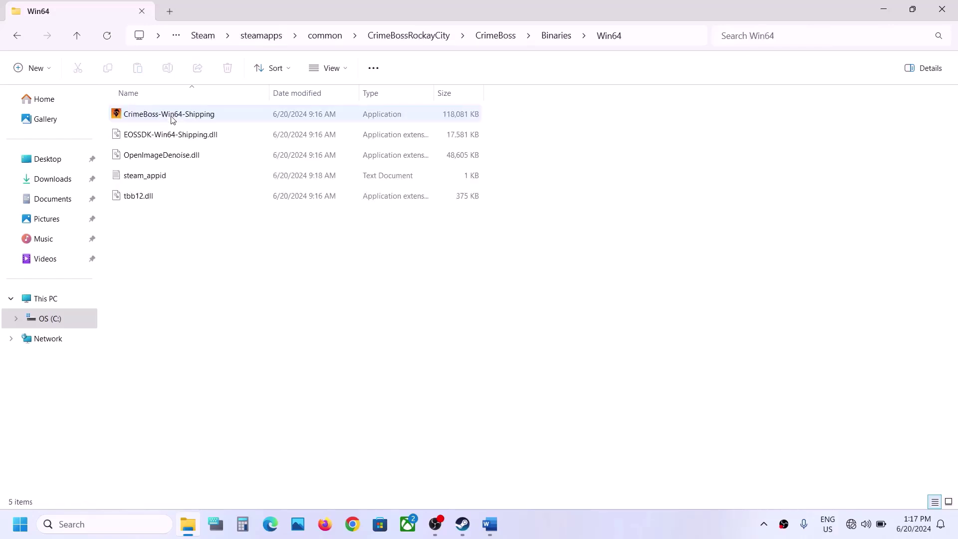
left_click(217, 118)
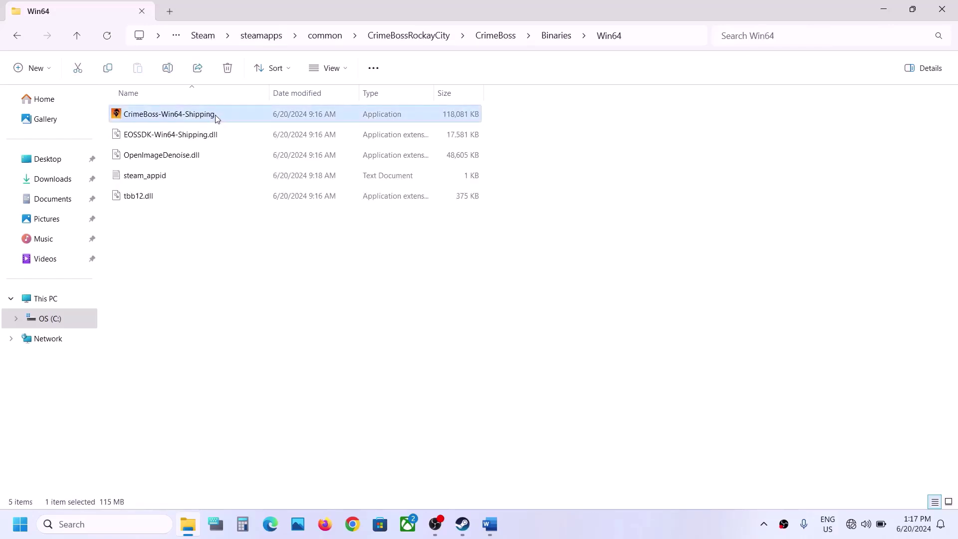
right_click(217, 118)
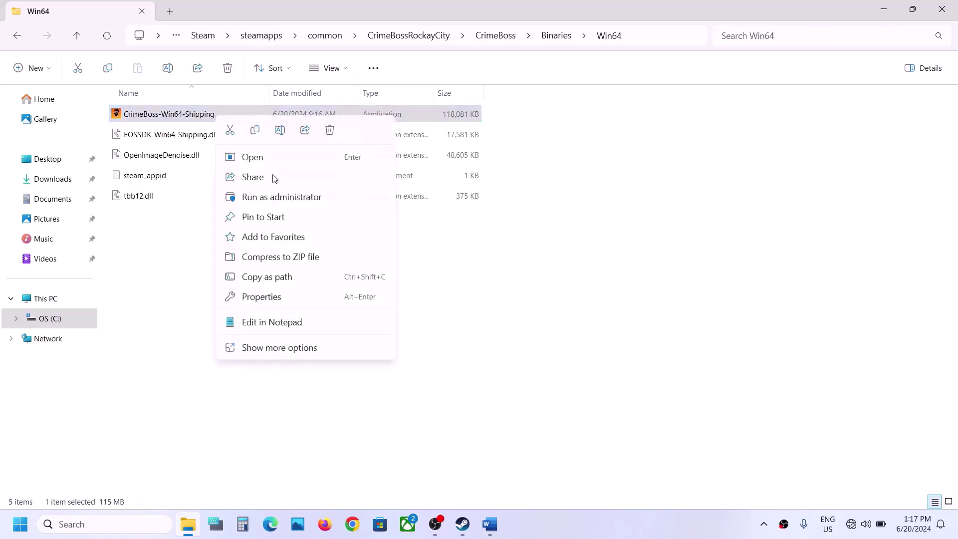
left_click(260, 297)
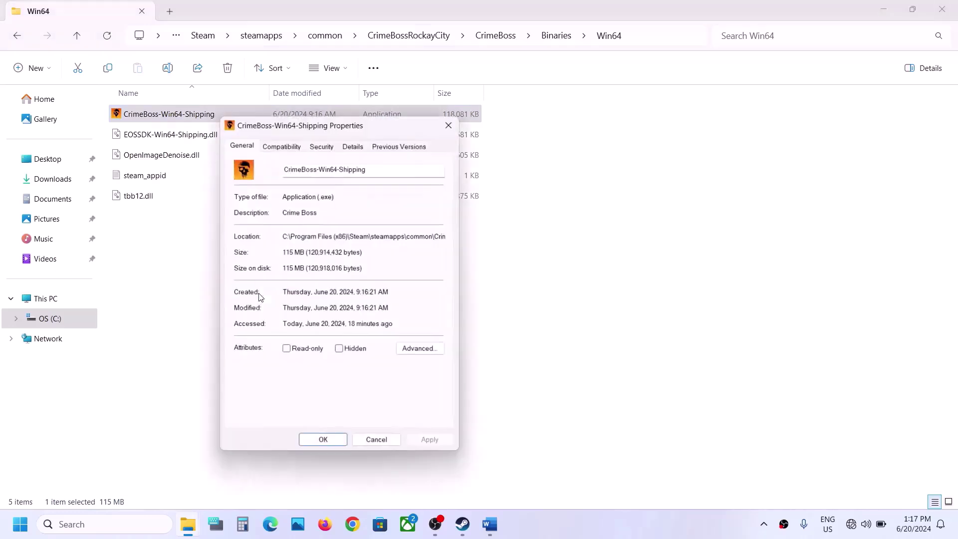
left_click(288, 149)
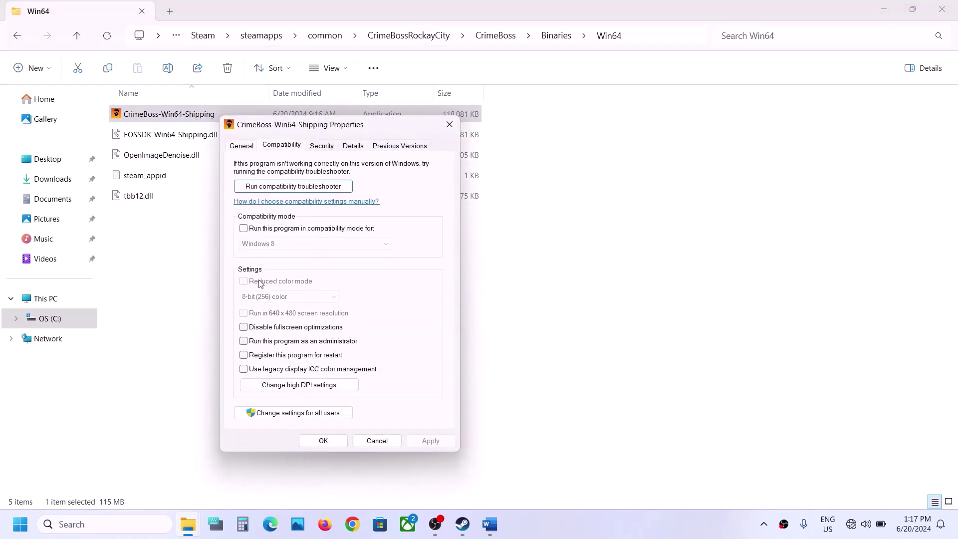
left_click(244, 341)
left_click(430, 440)
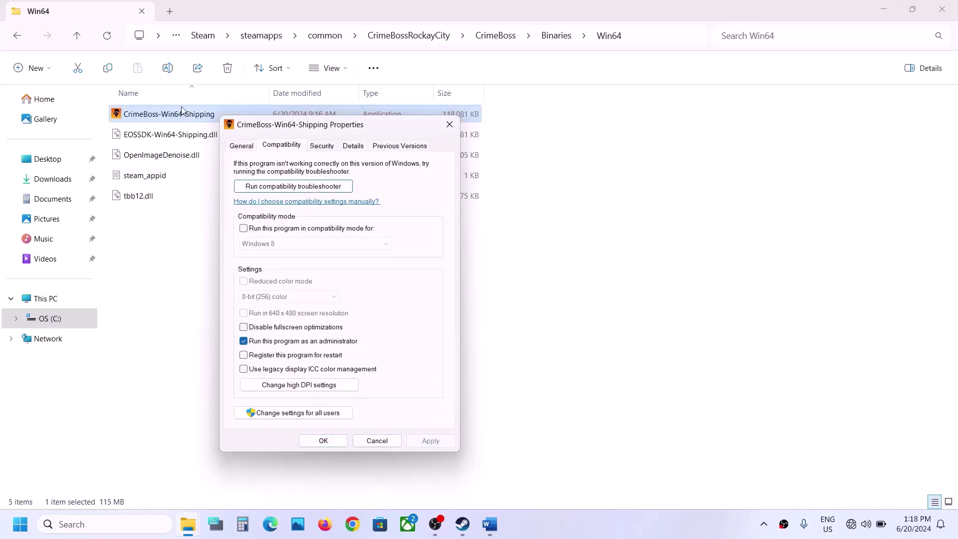
- Try Windows 7 compatibility mode on the shipping executable, then switch it back off
left_click(244, 229)
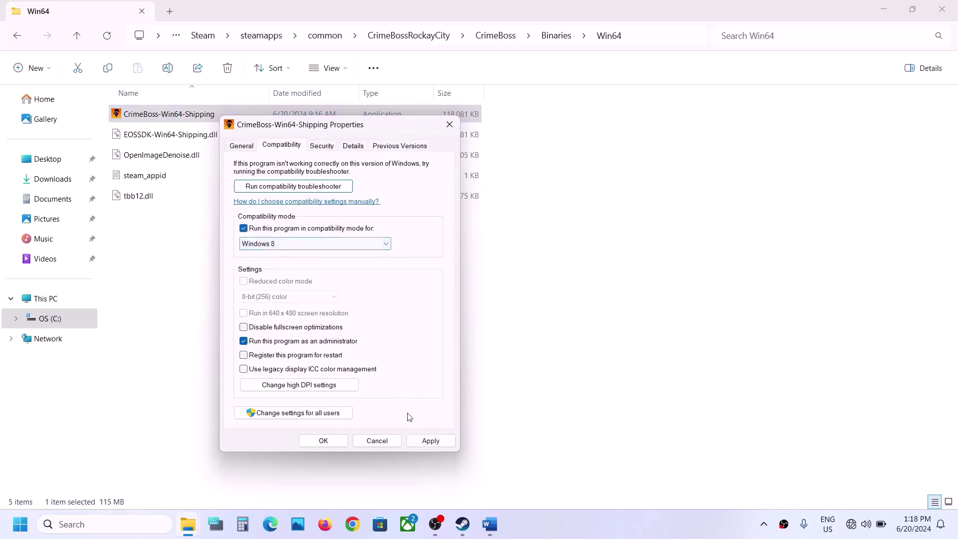
left_click(417, 442)
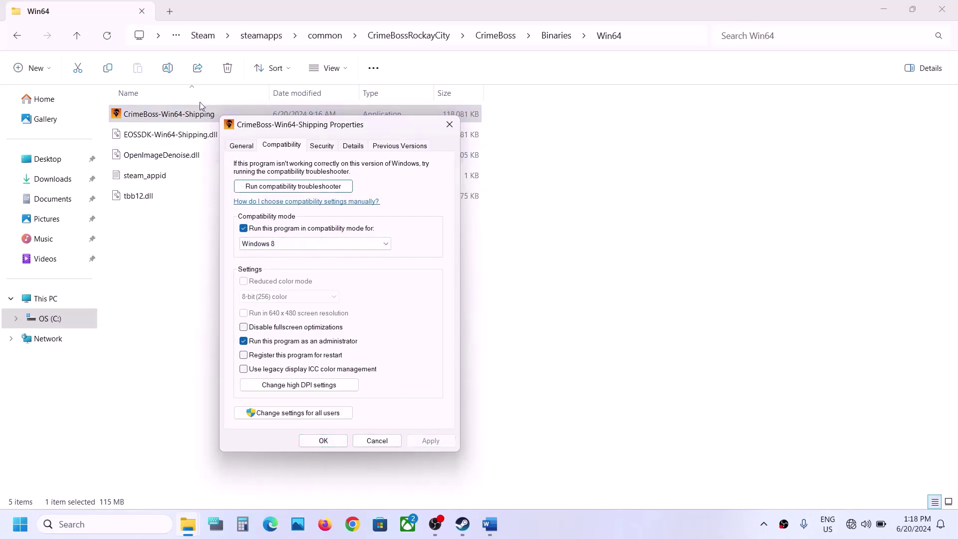
left_click(289, 247)
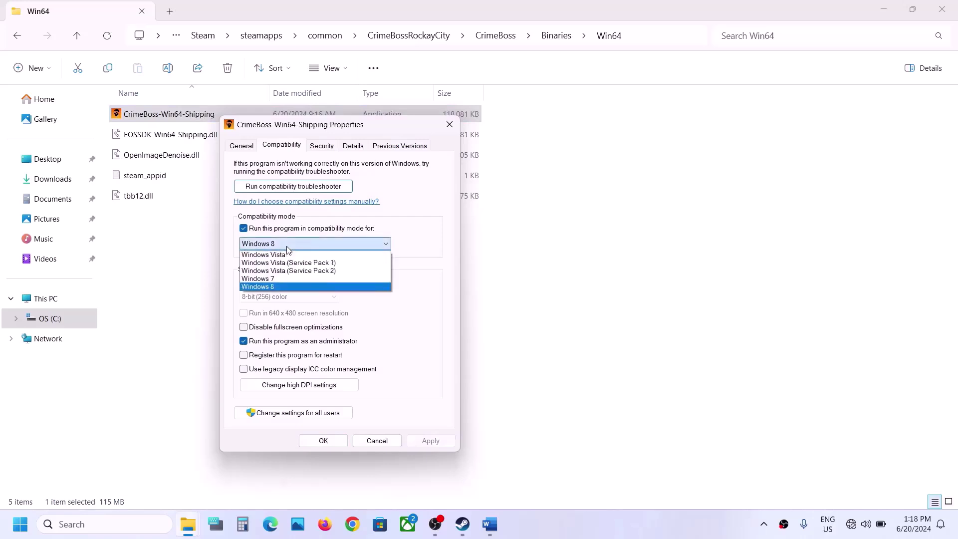
left_click(268, 279)
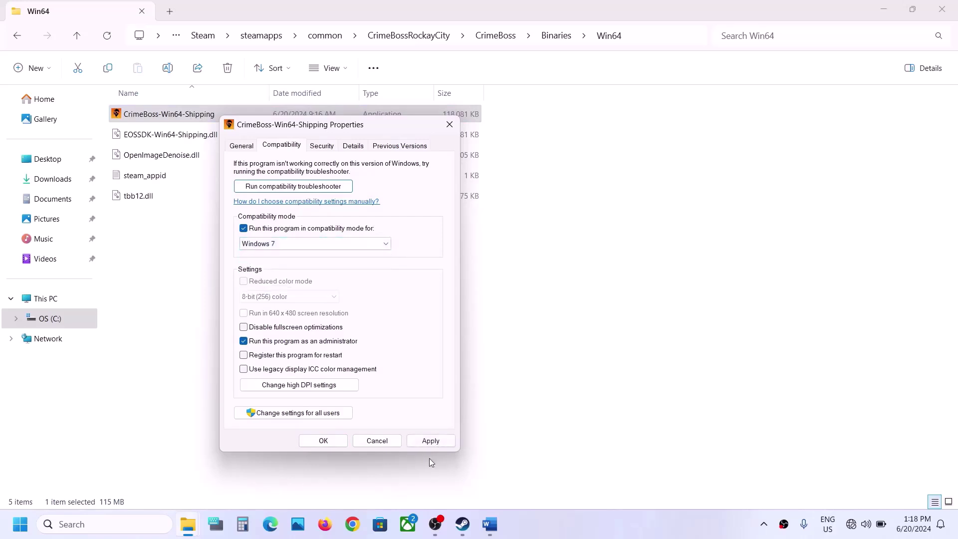
left_click(429, 441)
left_click(276, 230)
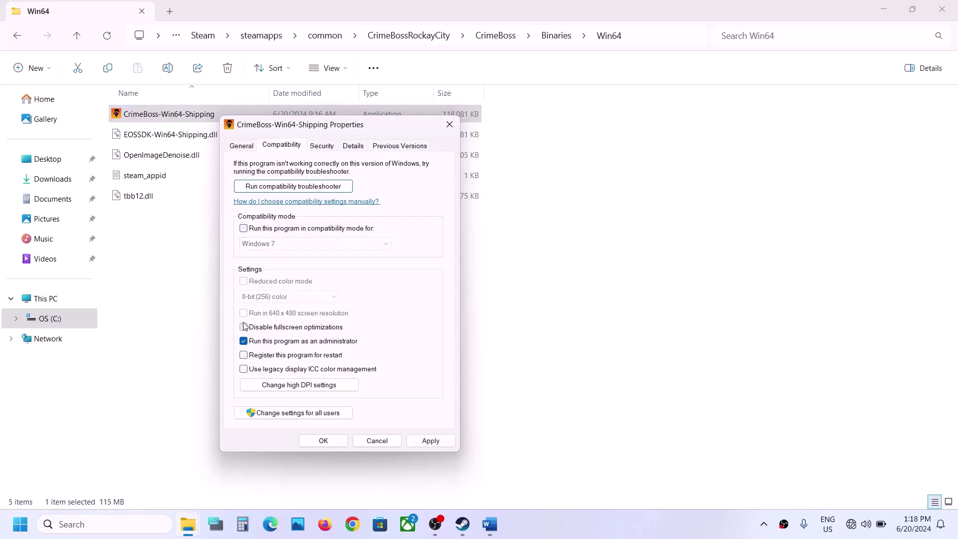
left_click(415, 444)
left_click(322, 441)
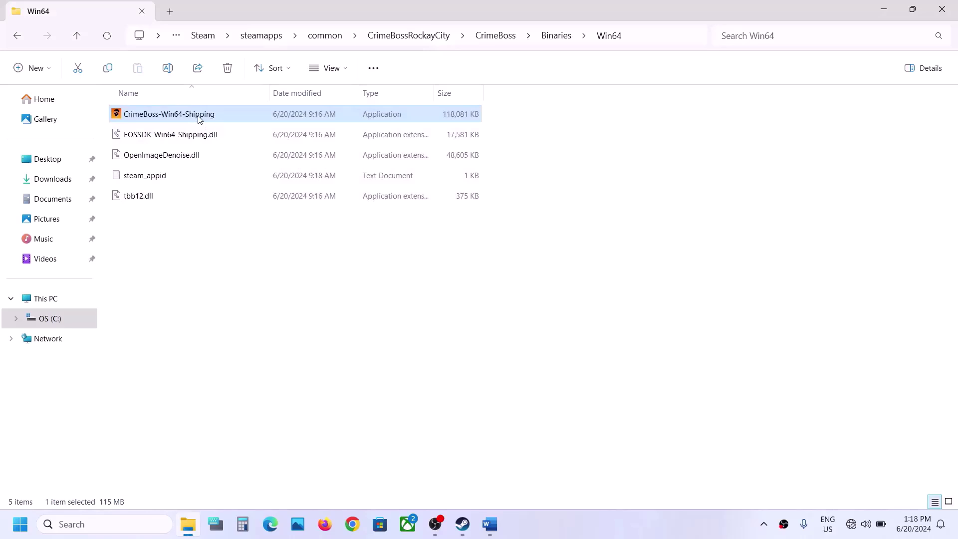
- Uncheck the fullscreen-optimizations and run-as-administrator boxes for CrimeBoss-Win64-Shipping and apply
right_click(199, 119)
left_click(264, 294)
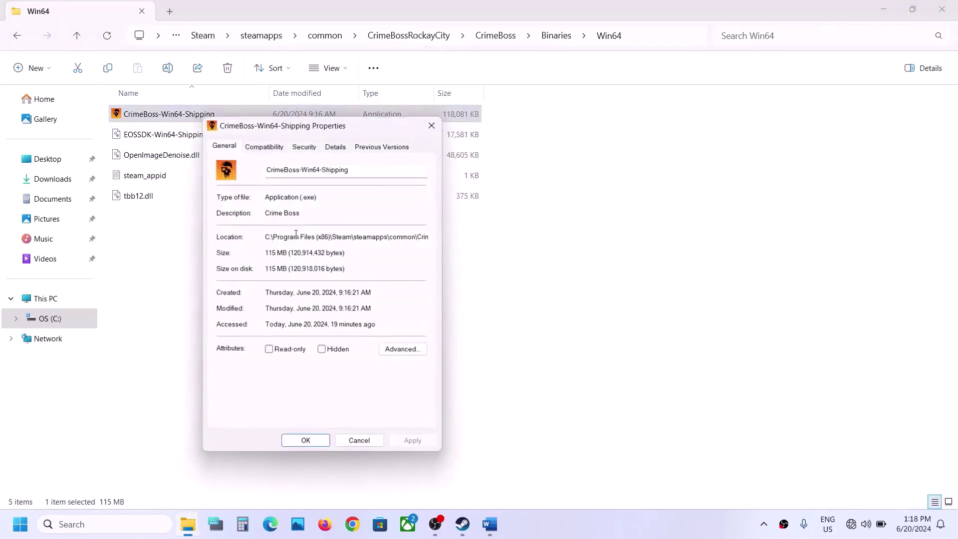
left_click(266, 147)
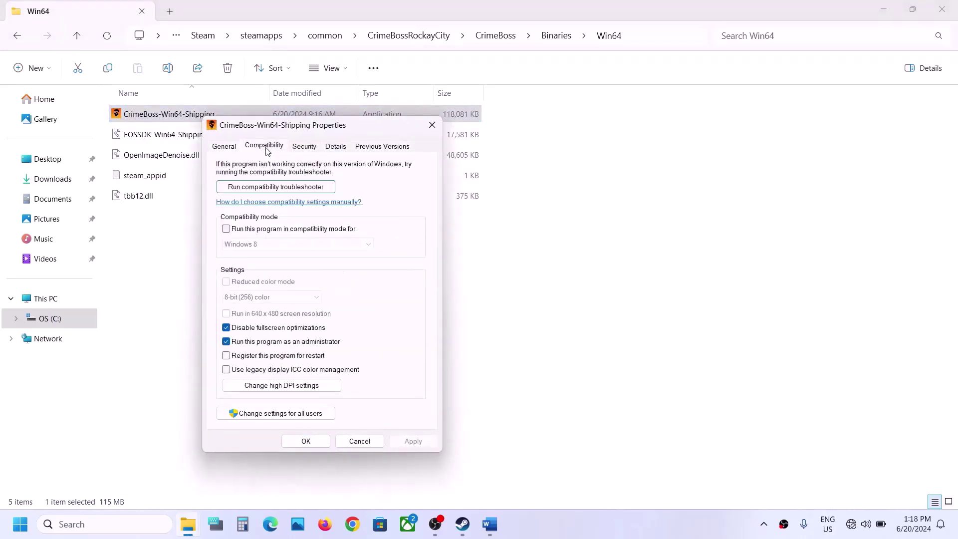
left_click(226, 230)
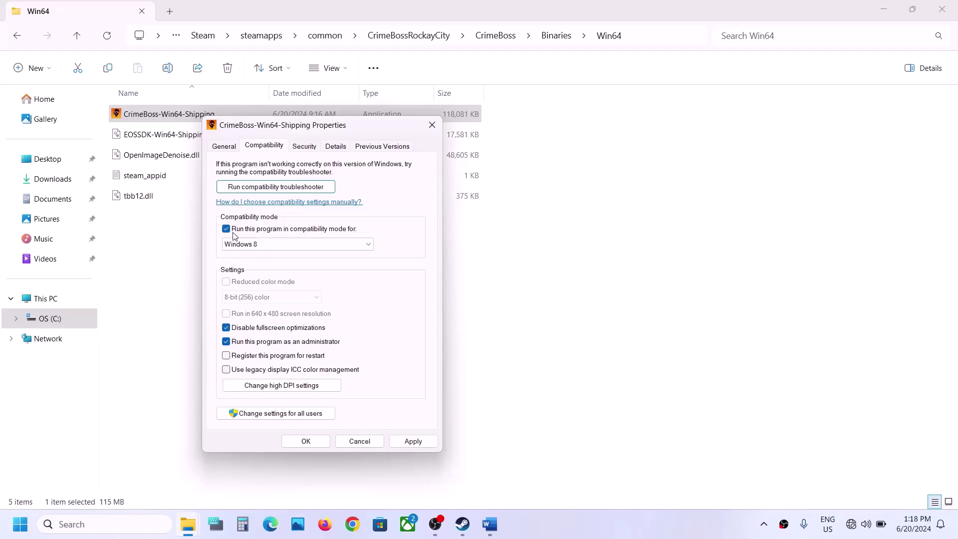
left_click(226, 229)
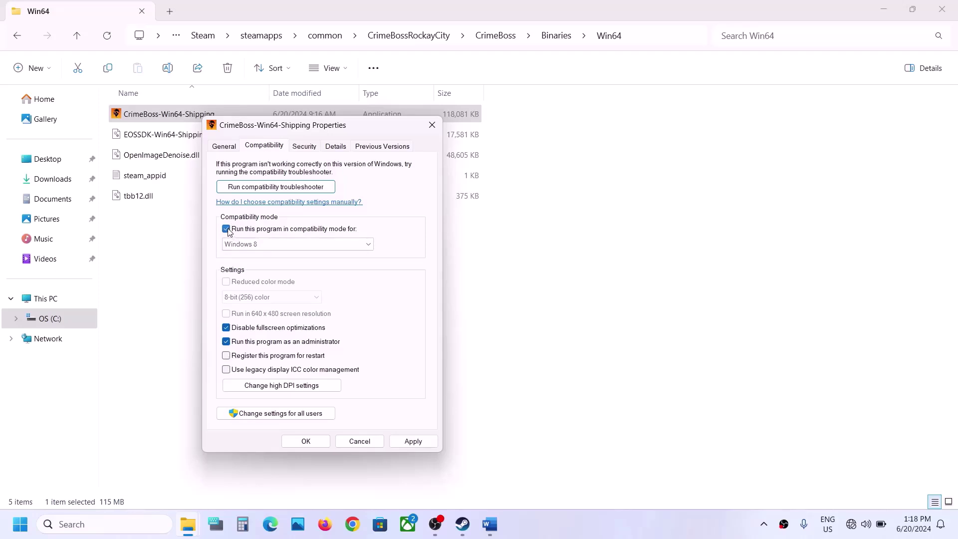
left_click(226, 329)
left_click(225, 342)
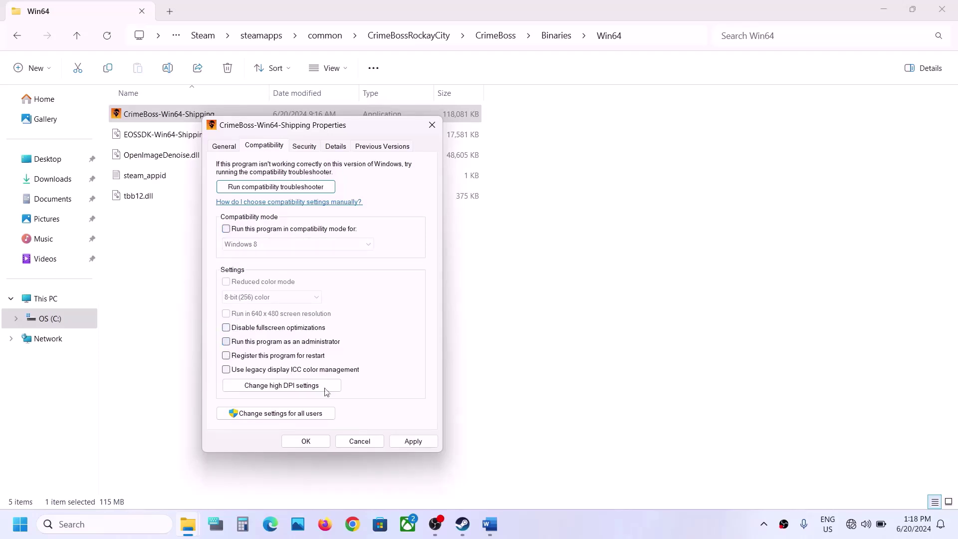
left_click(404, 443)
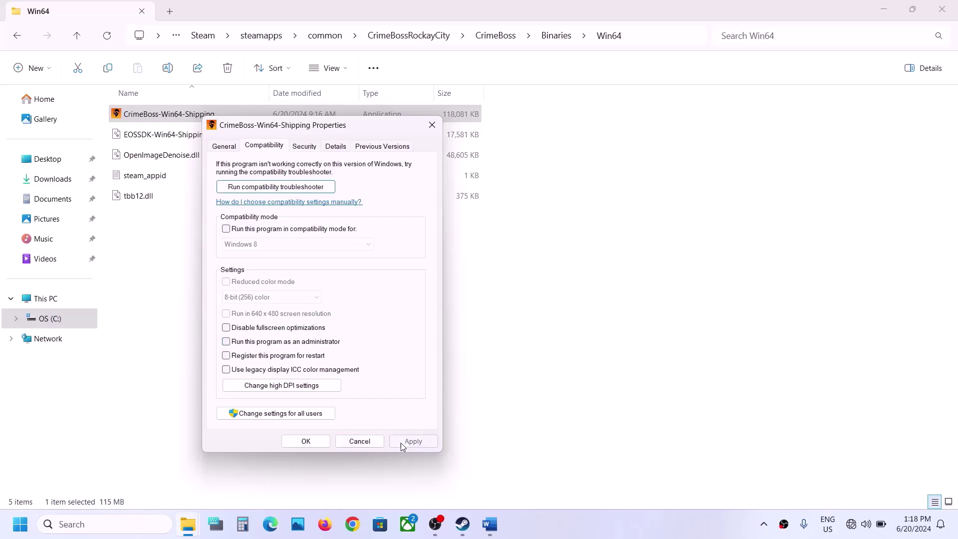
left_click(304, 441)
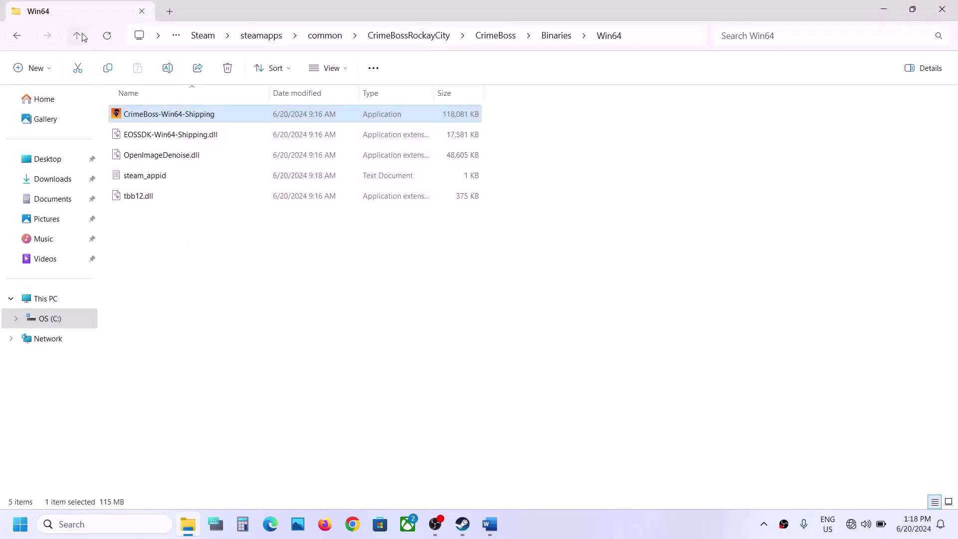
- Back in CrimeBossRockayCity, uncheck the CrimeBoss launcher's compatibility, fullscreen and administrator boxes
left_click(78, 36)
left_click(77, 35)
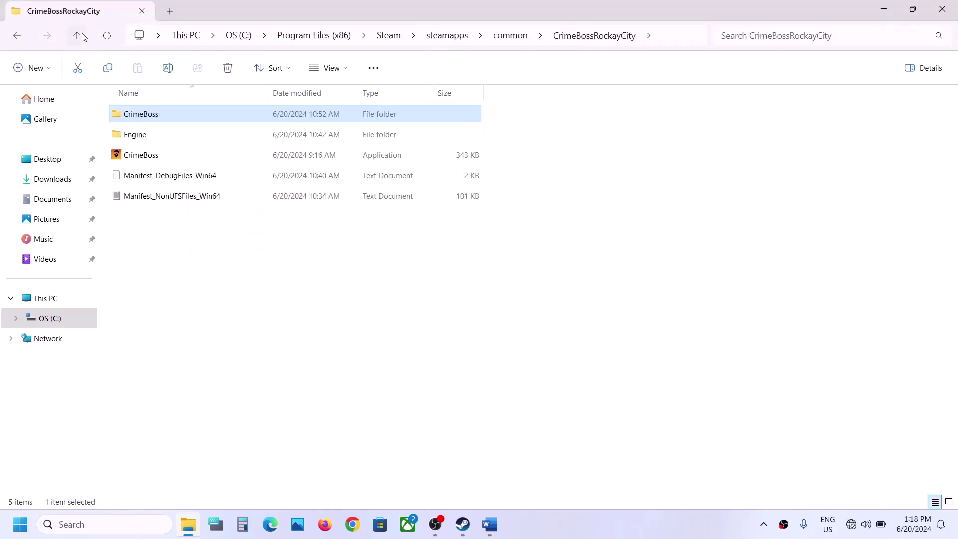
right_click(168, 156)
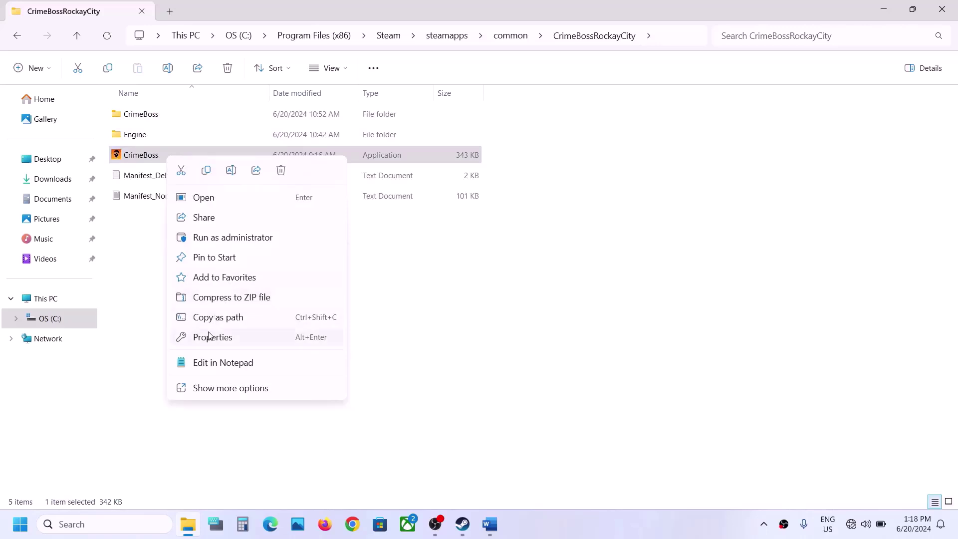
left_click(209, 335)
left_click(233, 185)
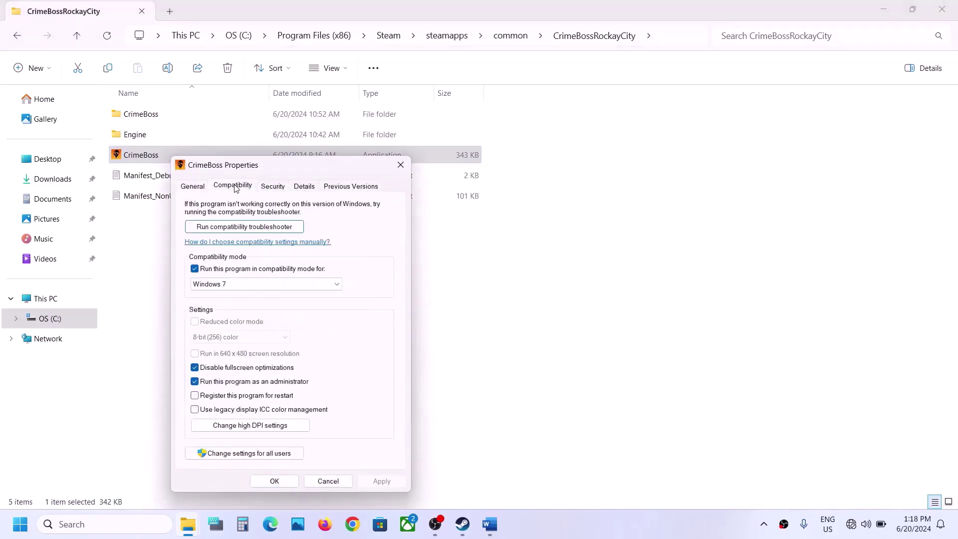
left_click(195, 269)
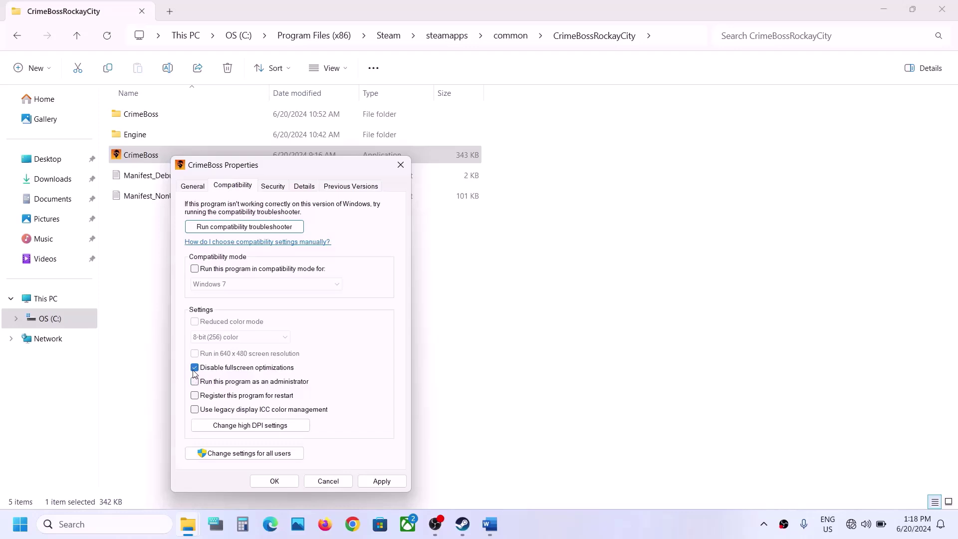
left_click(195, 368)
left_click(382, 480)
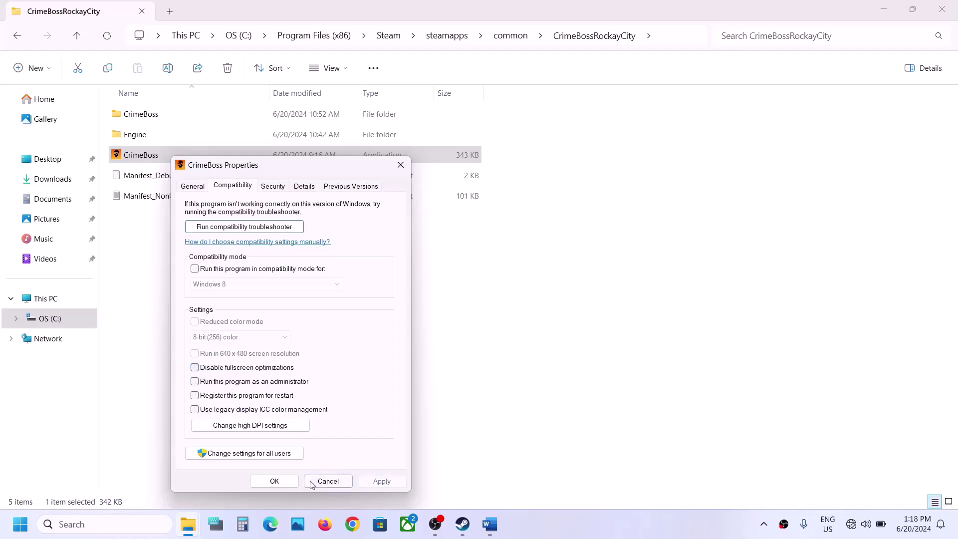
left_click(274, 481)
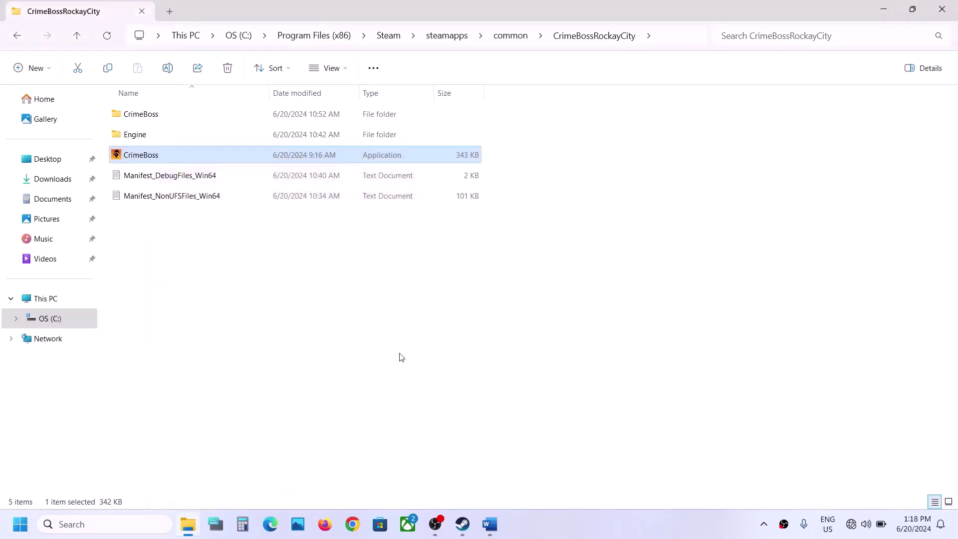
- Highlight Step 7's antivirus advice and the words 'Windows Security' in the Word guide
left_click(503, 529)
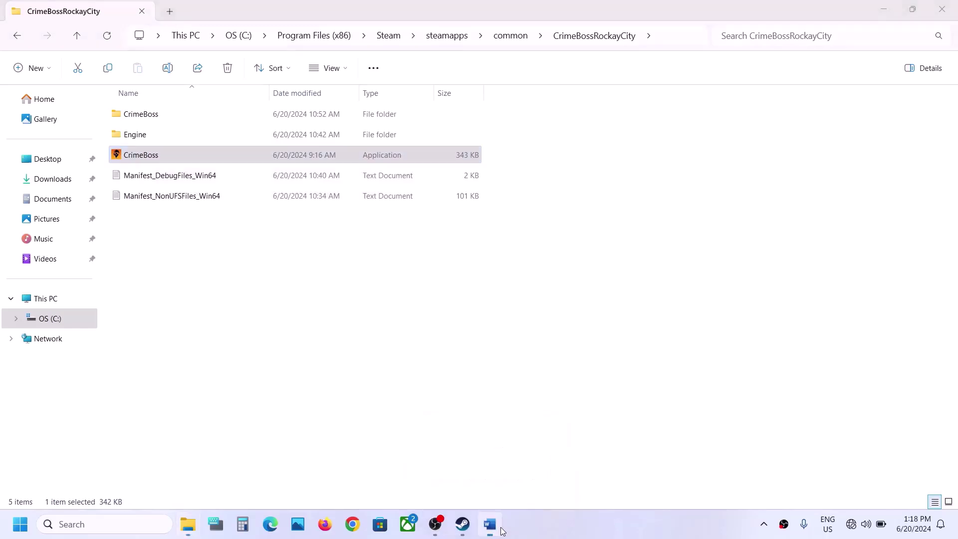
scroll(355, 293, "down", 5)
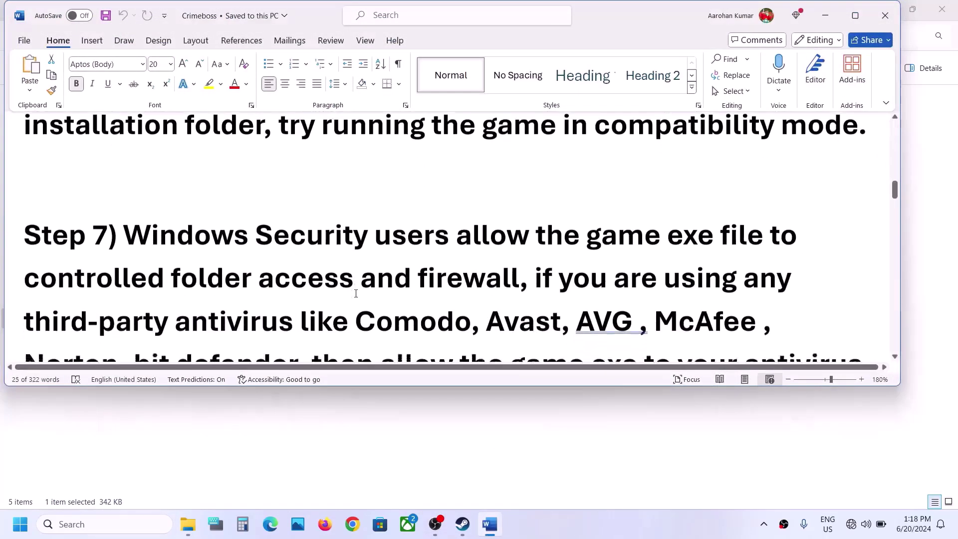
left_click_drag(532, 228, 524, 339)
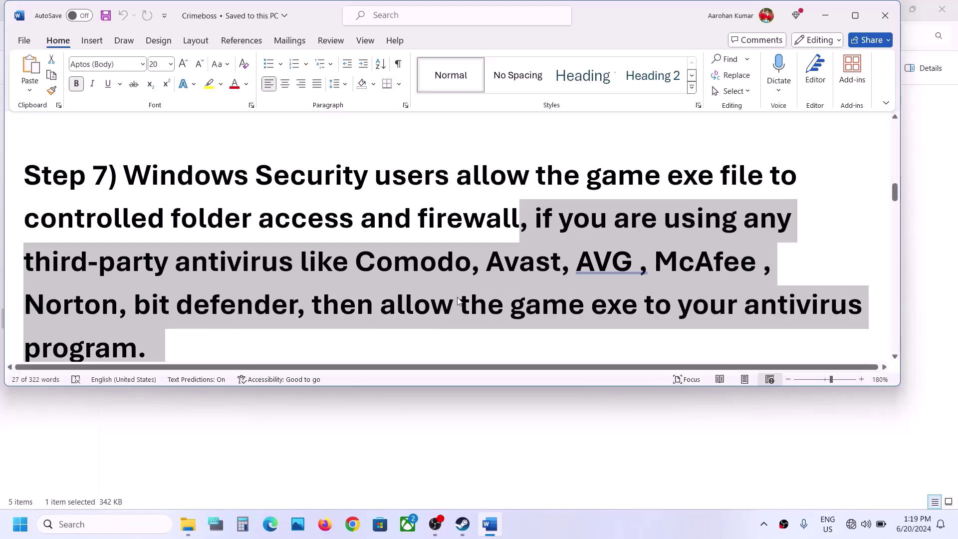
left_click_drag(126, 174, 374, 177)
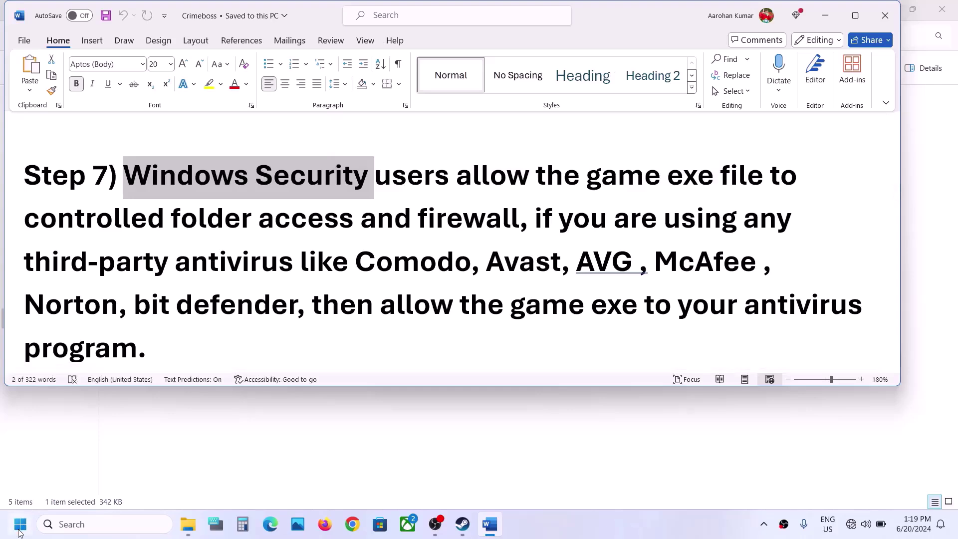
left_click(20, 525)
- Go from Privacy & security to Windows Security's Controlled folder access allowed-apps page
left_click(297, 212)
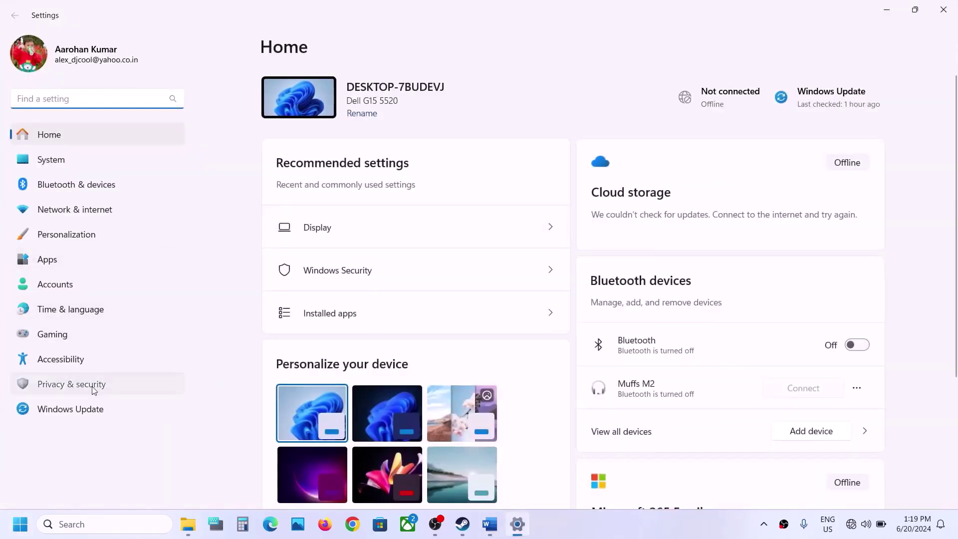
left_click(94, 391)
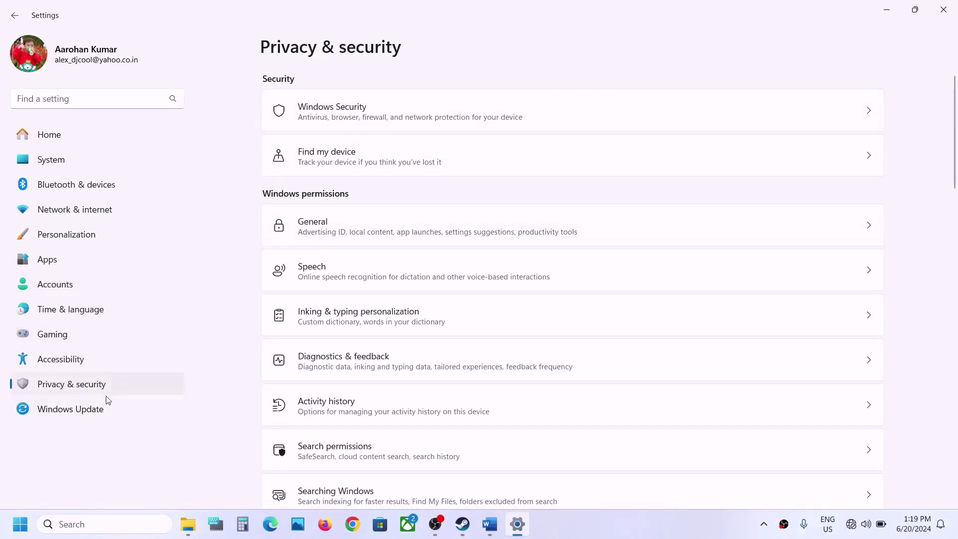
left_click(348, 111)
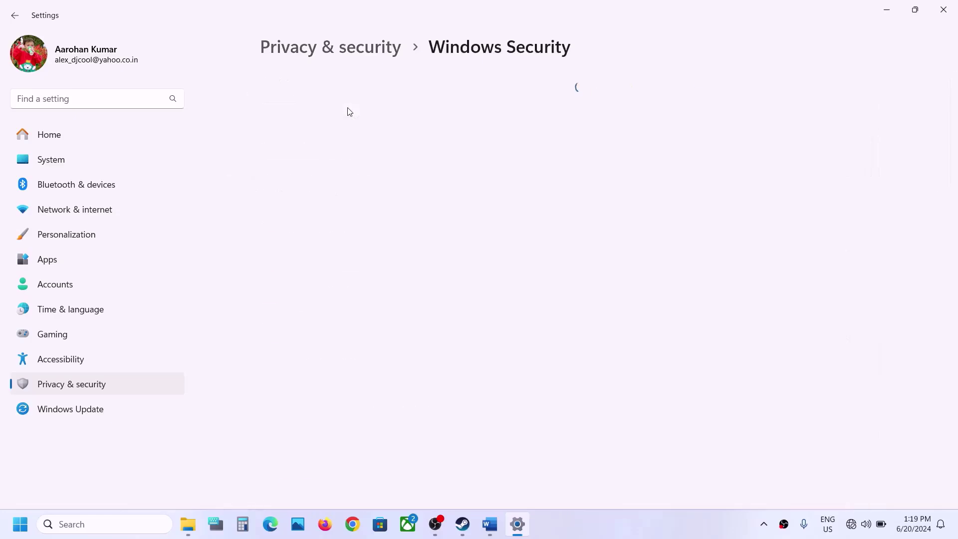
left_click(339, 190)
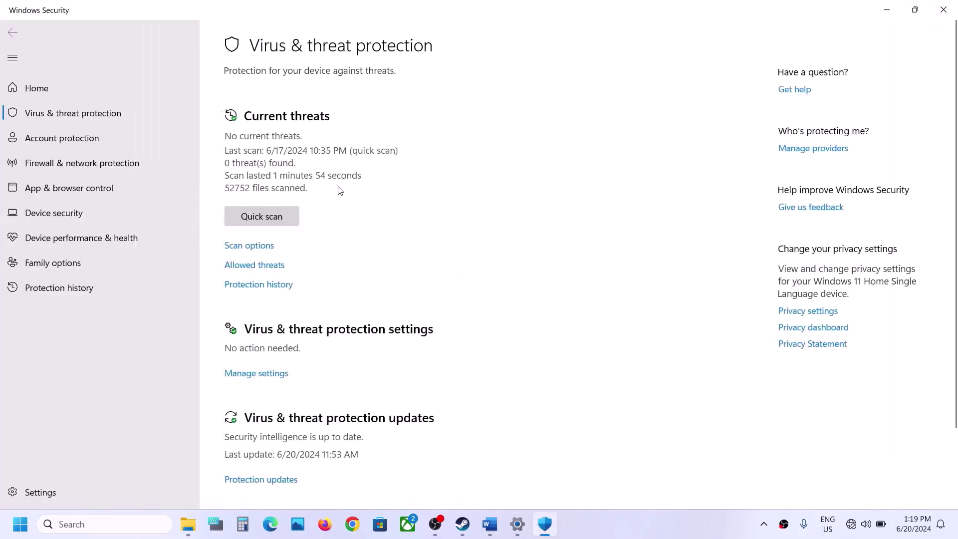
scroll(337, 188, "down", 2)
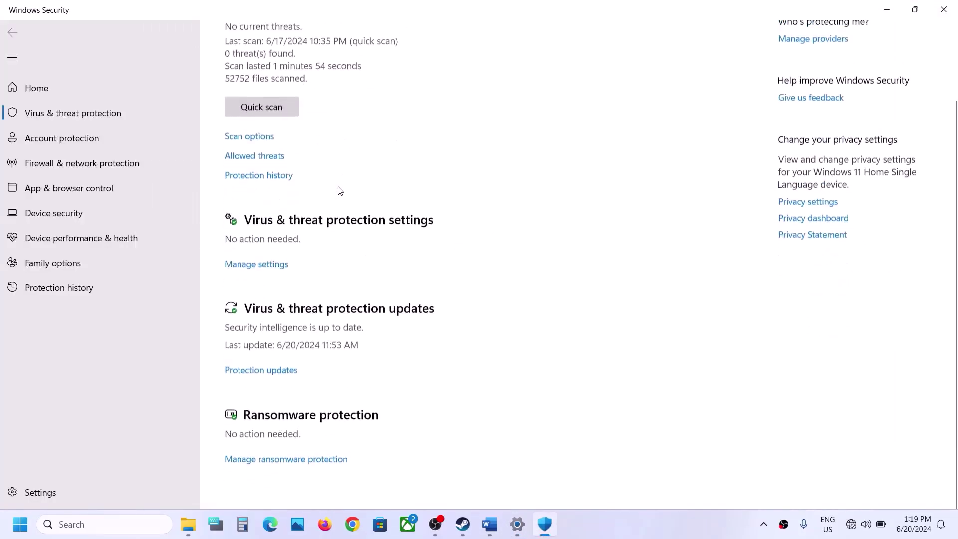
left_click(280, 468)
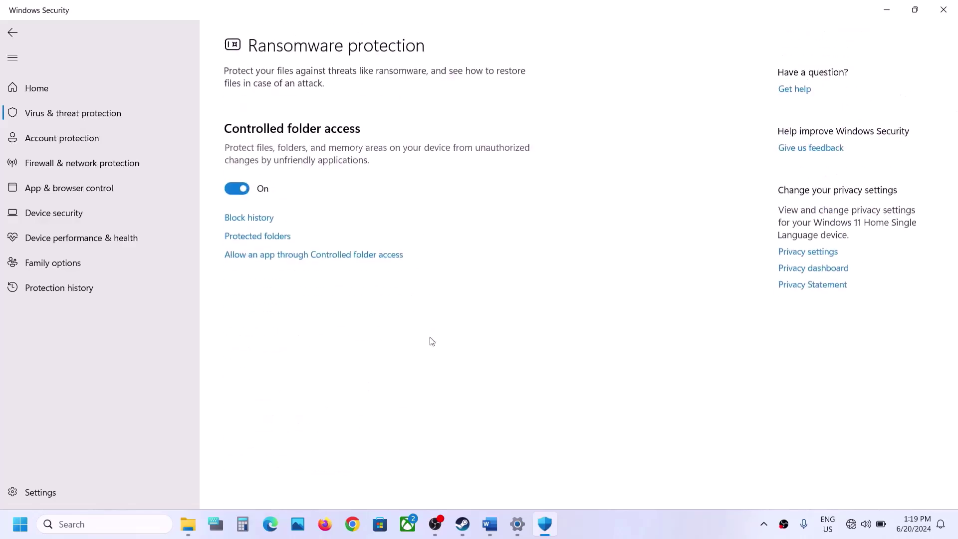
left_click(335, 255)
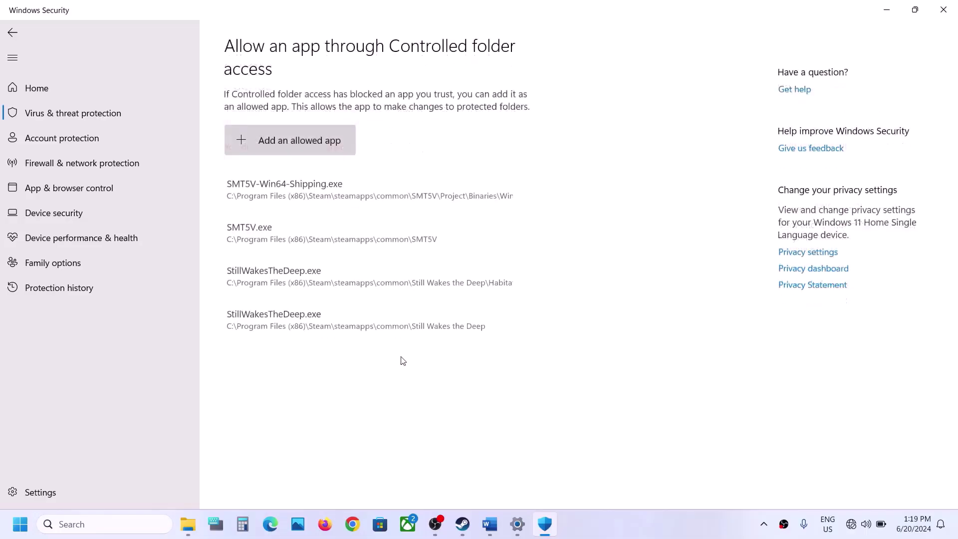
- Allow CrimeBoss.exe from Steam\steamapps\common\CrimeBossRockayCity through Controlled folder access
left_click(325, 155)
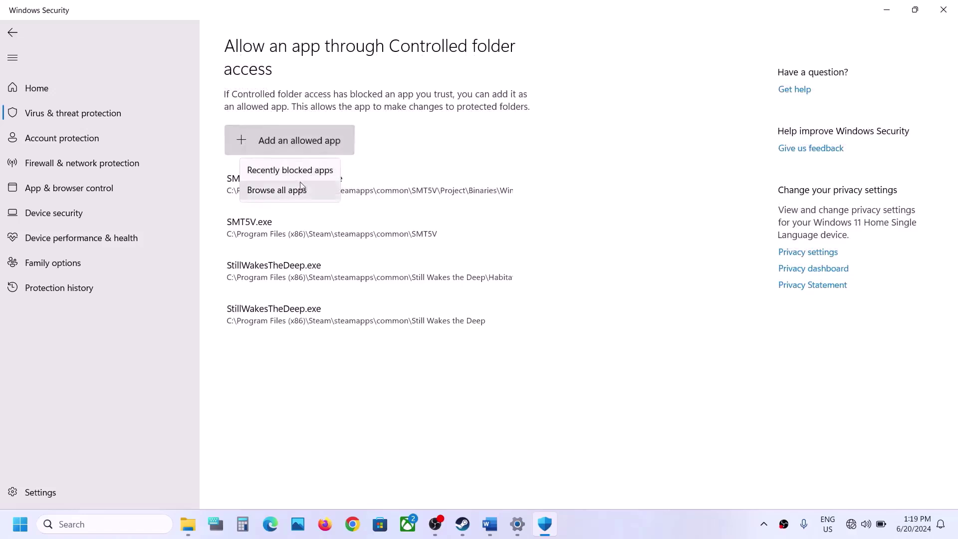
left_click(277, 188)
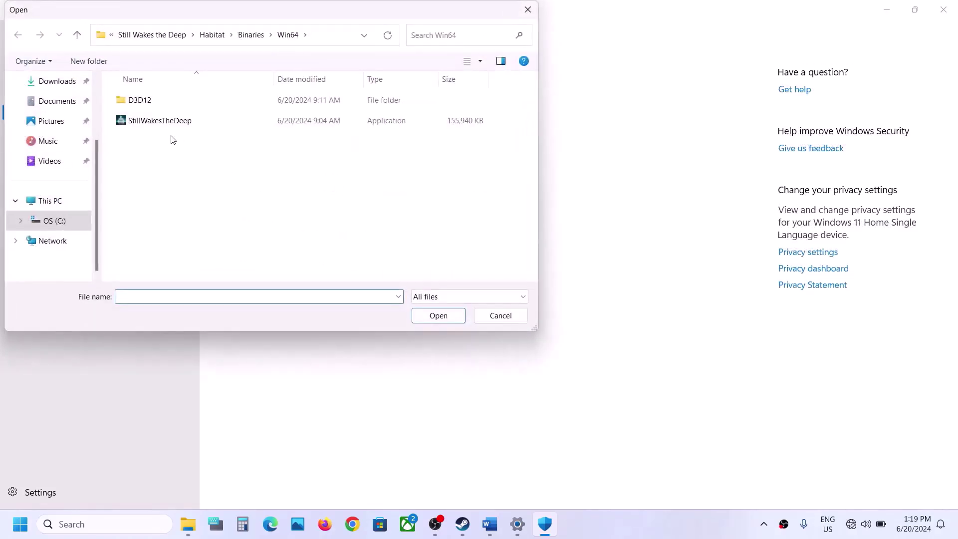
left_click(49, 200)
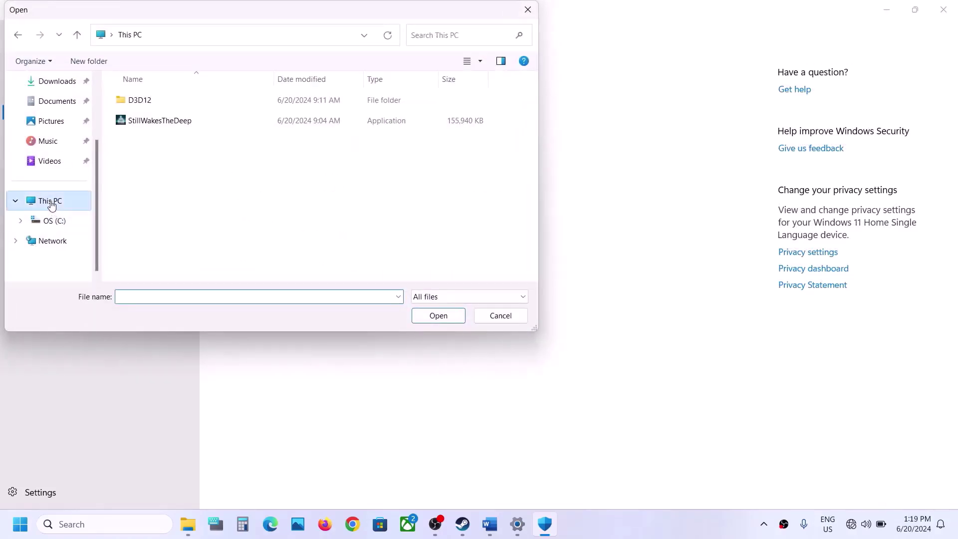
double_click(203, 108)
scroll(195, 136, "down", 3)
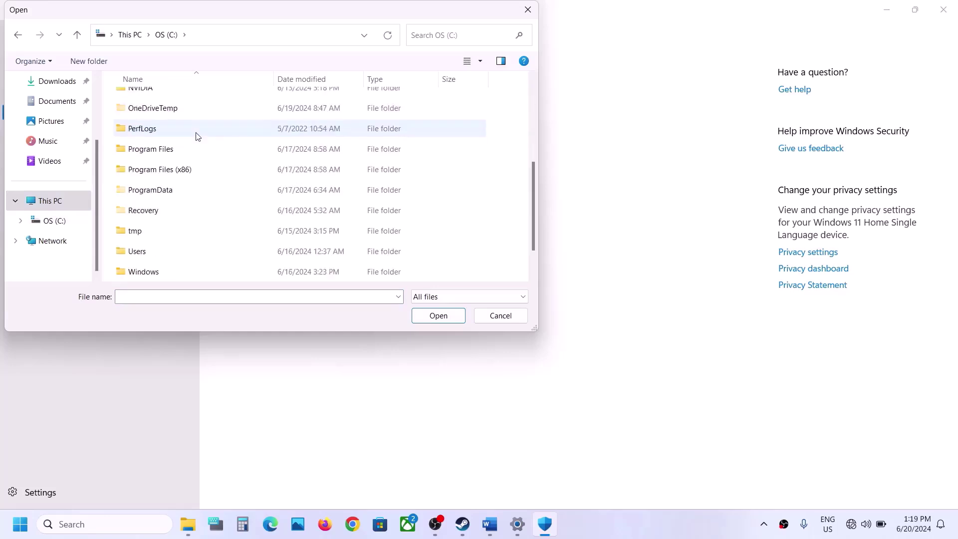
left_click(175, 173)
double_click(175, 173)
scroll(176, 174, "down", 3)
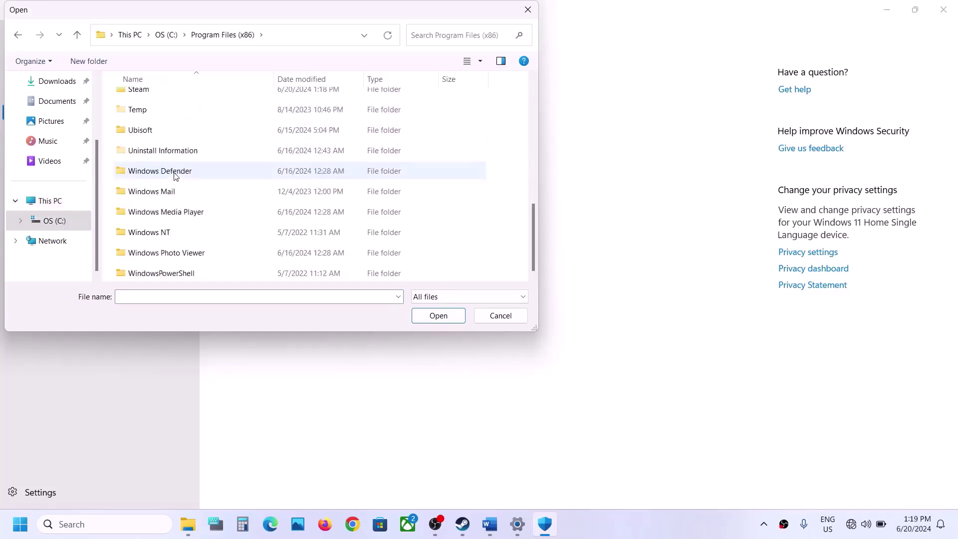
left_click(150, 94)
scroll(149, 95, "up", 2)
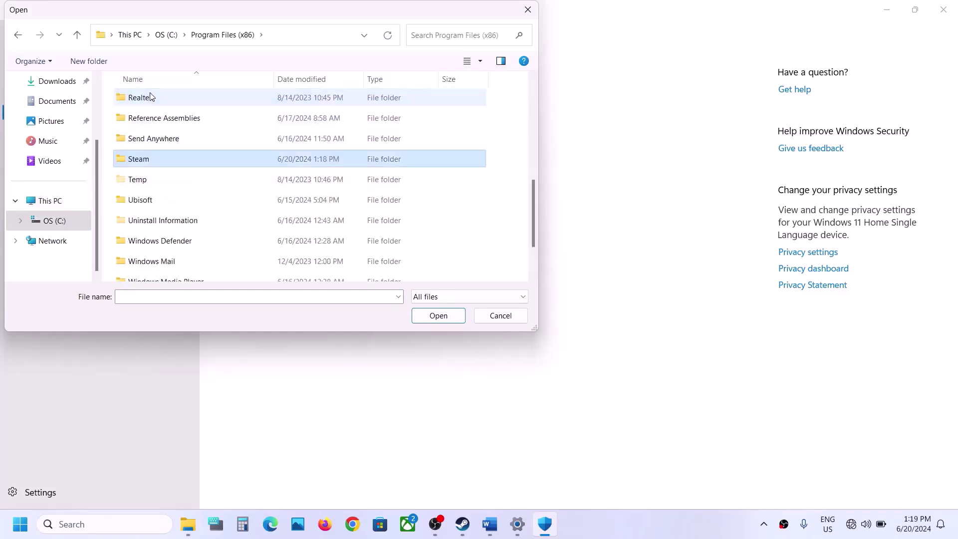
double_click(153, 164)
scroll(153, 166, "down", 3)
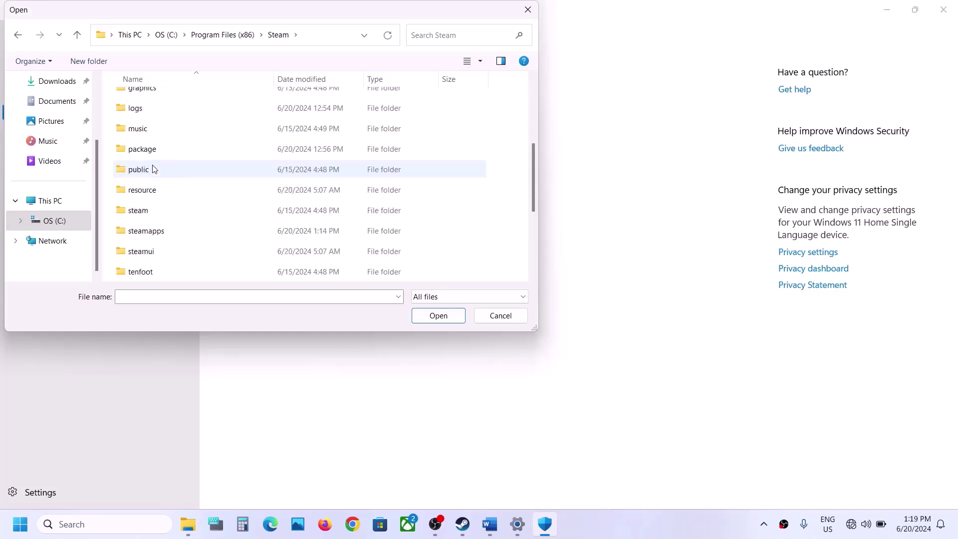
double_click(155, 233)
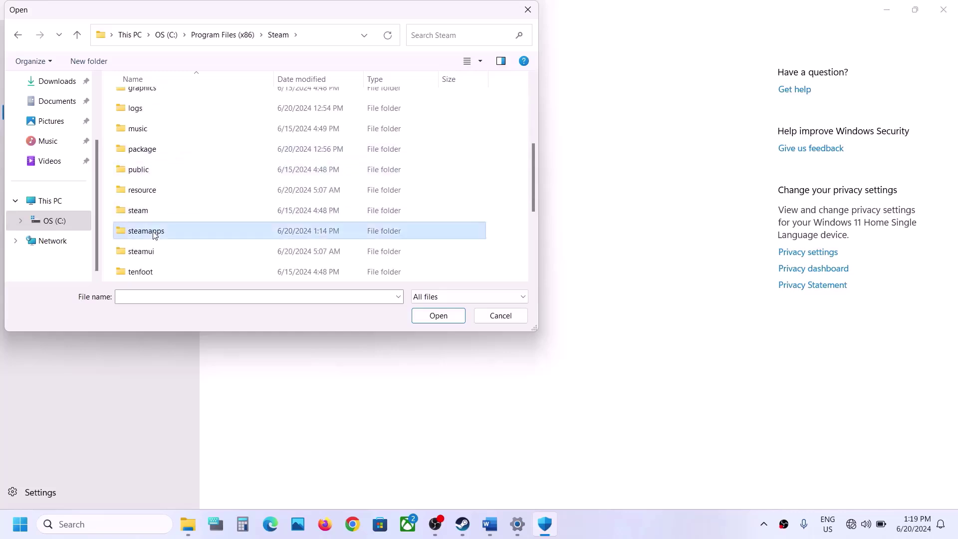
double_click(150, 100)
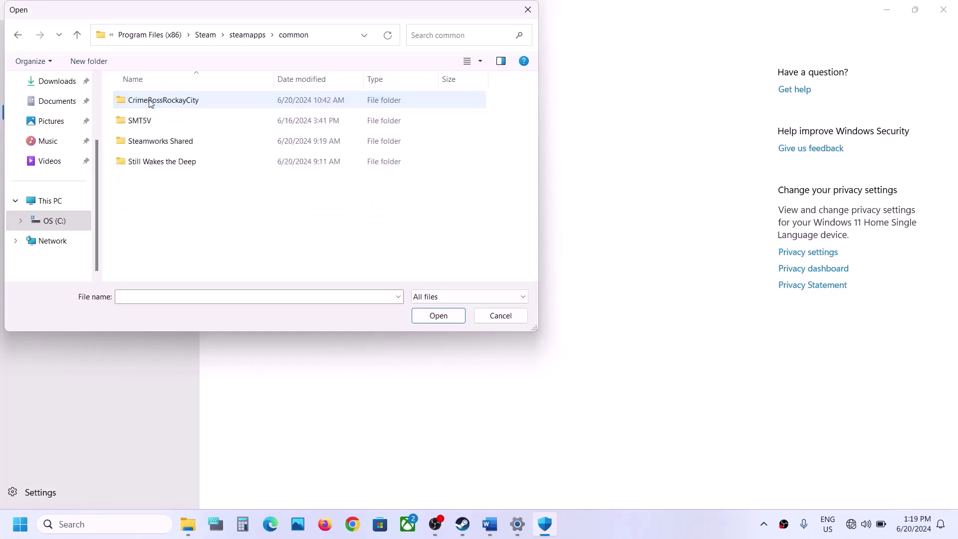
double_click(149, 102)
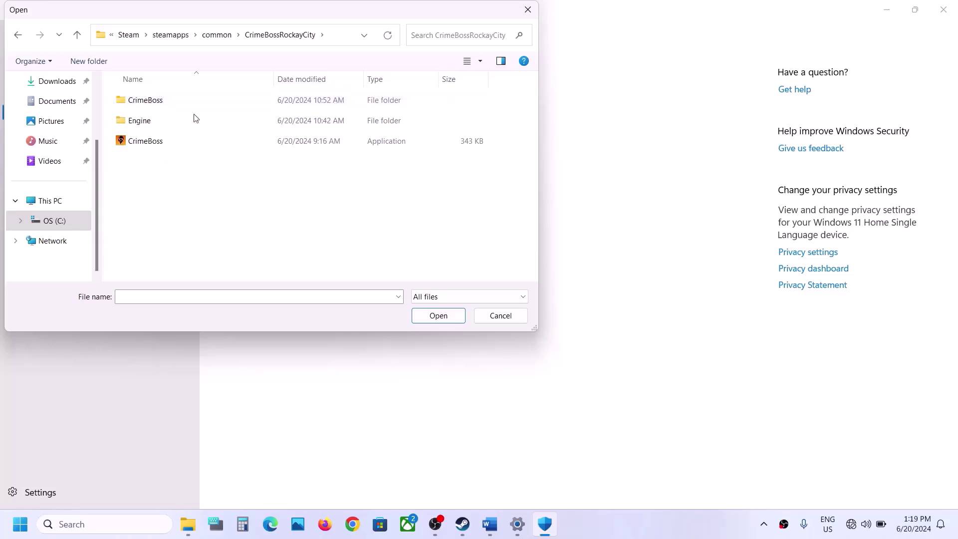
left_click(175, 142)
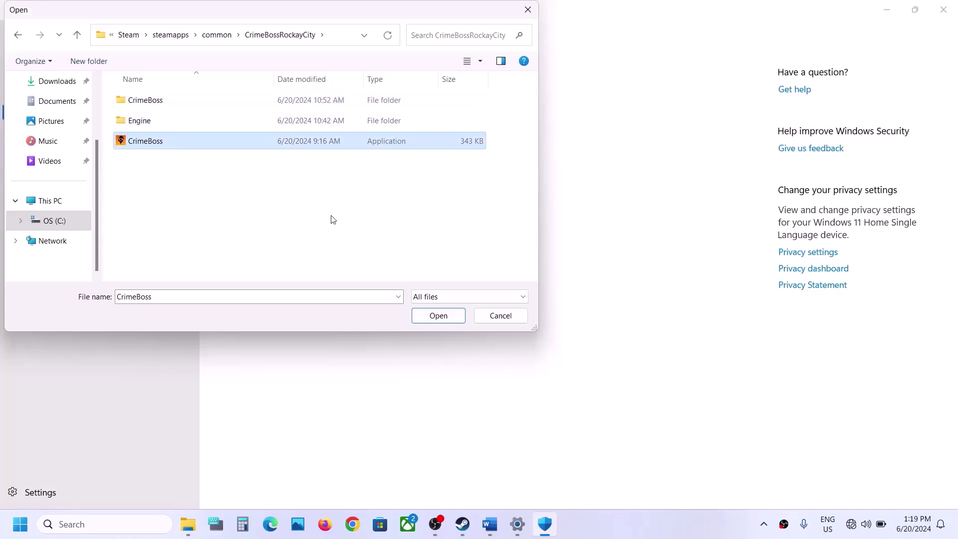
left_click(428, 318)
- Add CrimeBoss-Win64-Shipping.exe from CrimeBoss\Binaries\Win64 as another allowed app
left_click(280, 136)
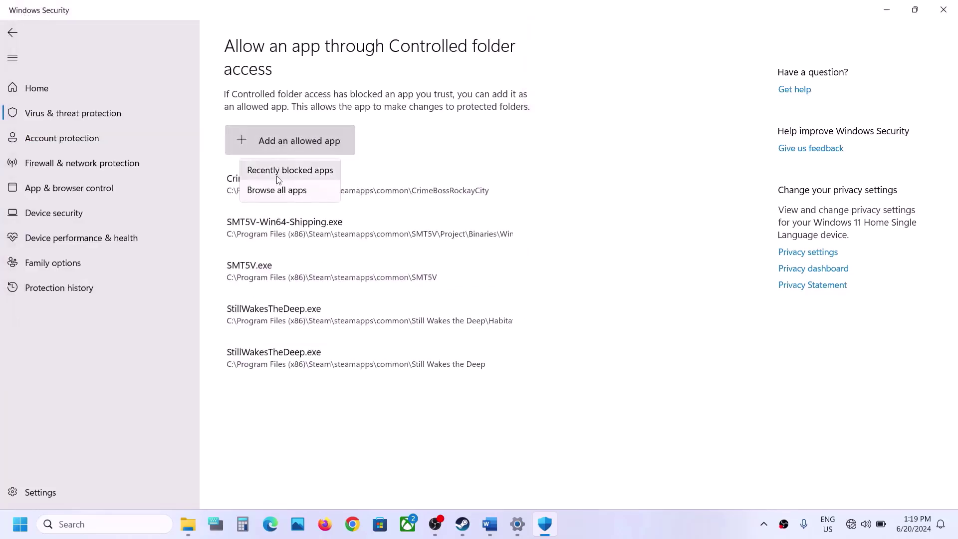
left_click(274, 190)
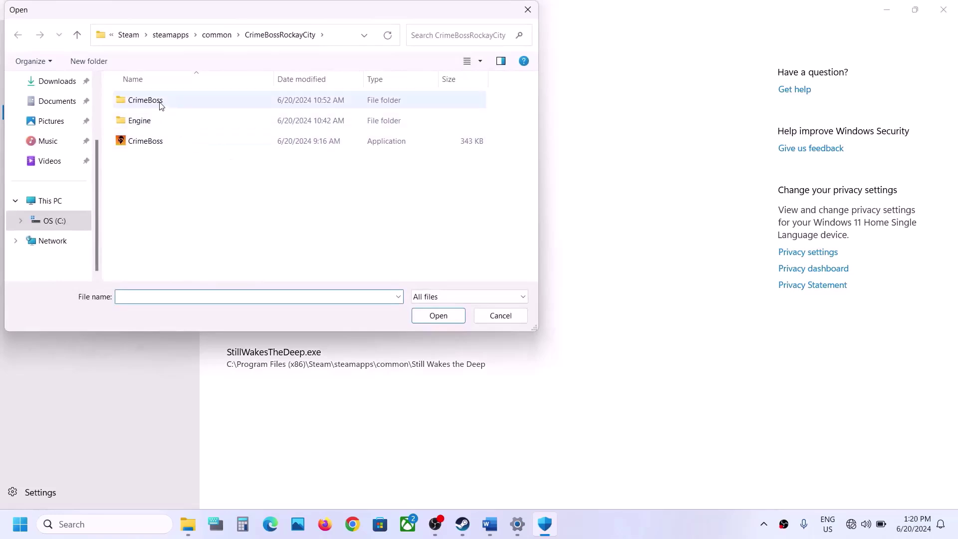
double_click(160, 105)
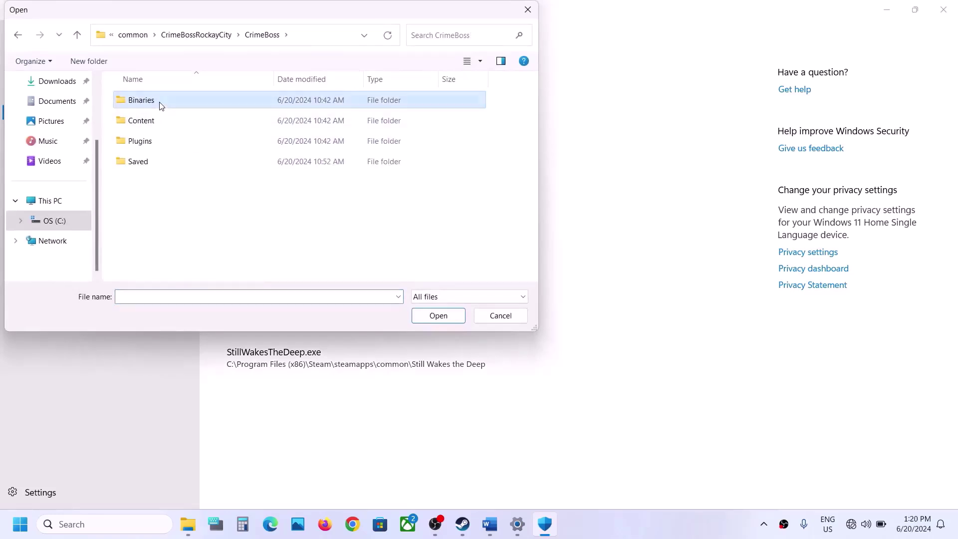
double_click(161, 105)
double_click(160, 105)
left_click(209, 103)
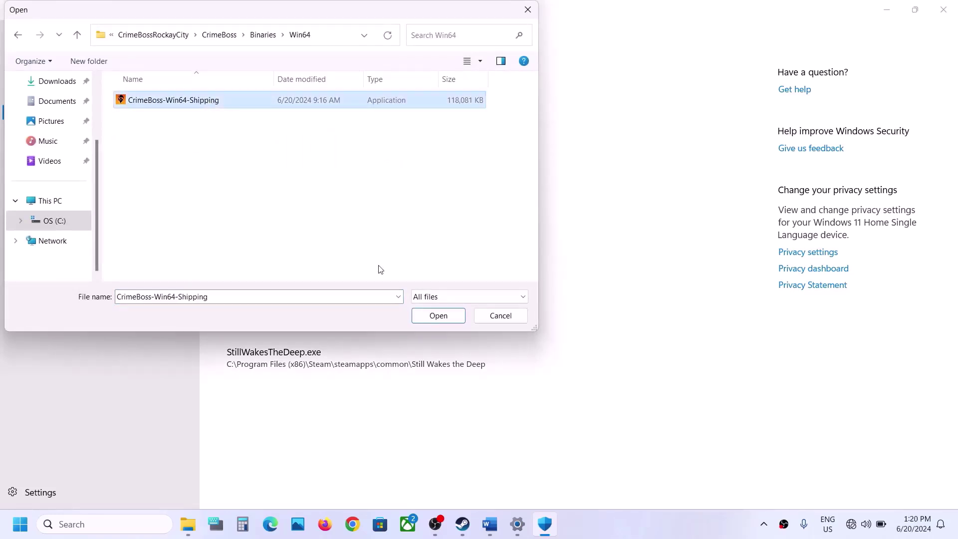
left_click(436, 322)
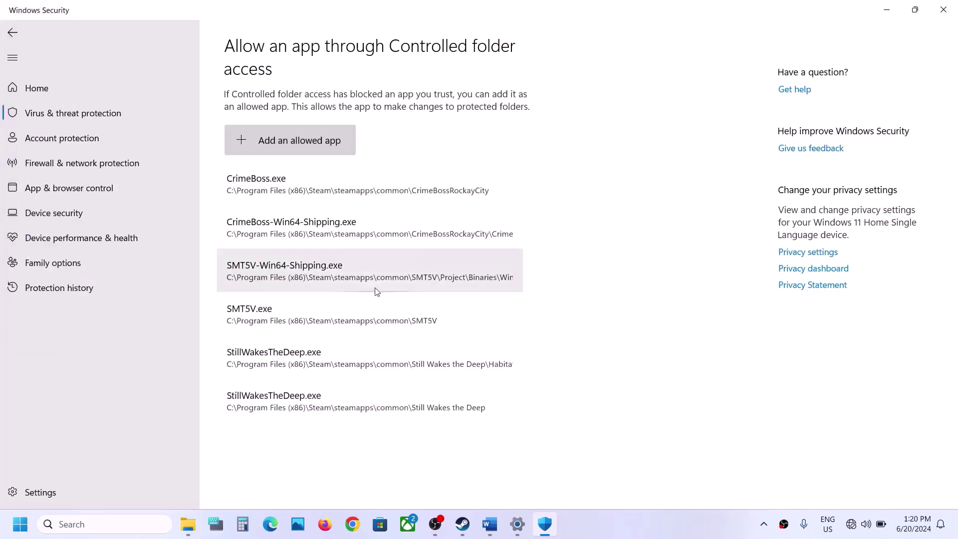
- Open Windows Defender Firewall's allowed-apps list in Control Panel and unlock it for changes
left_click(26, 537)
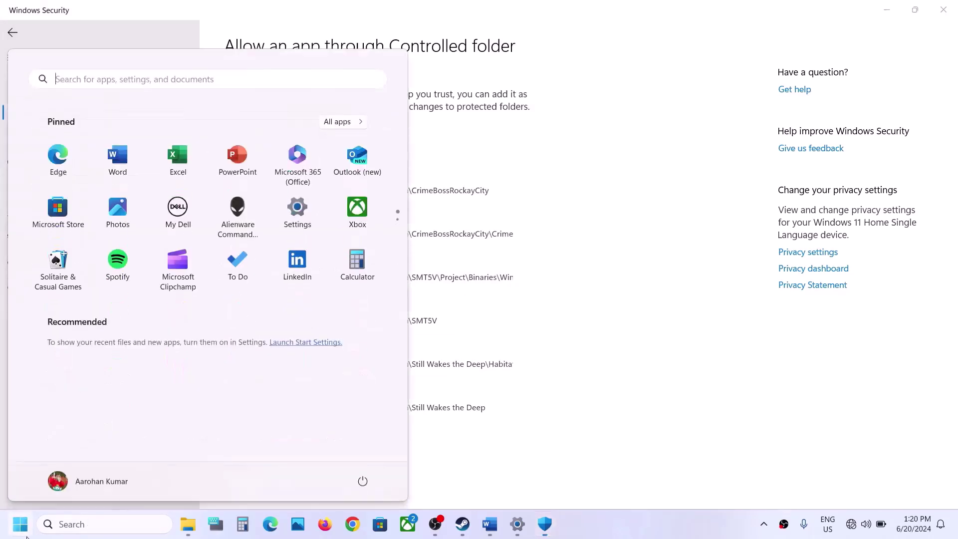
type("ontrol")
key("Return")
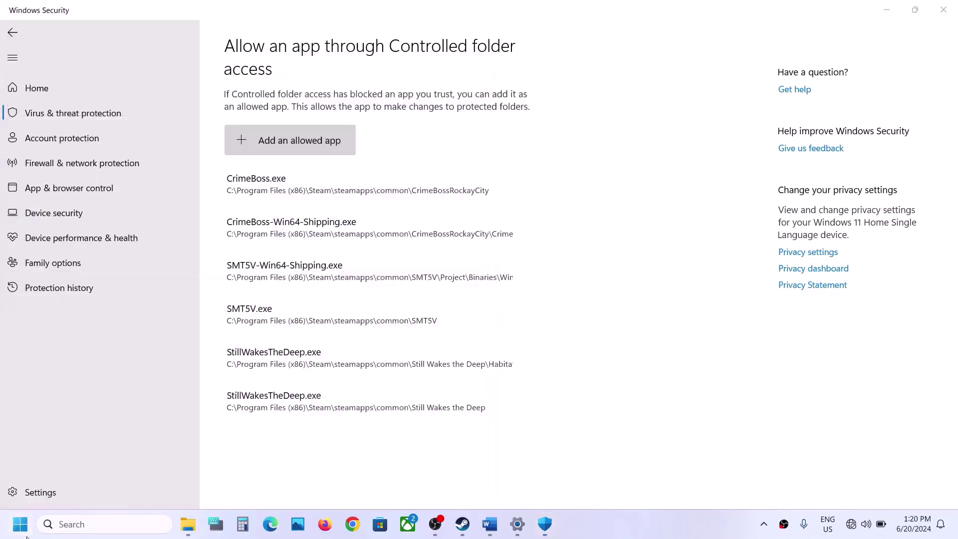
left_click(323, 178)
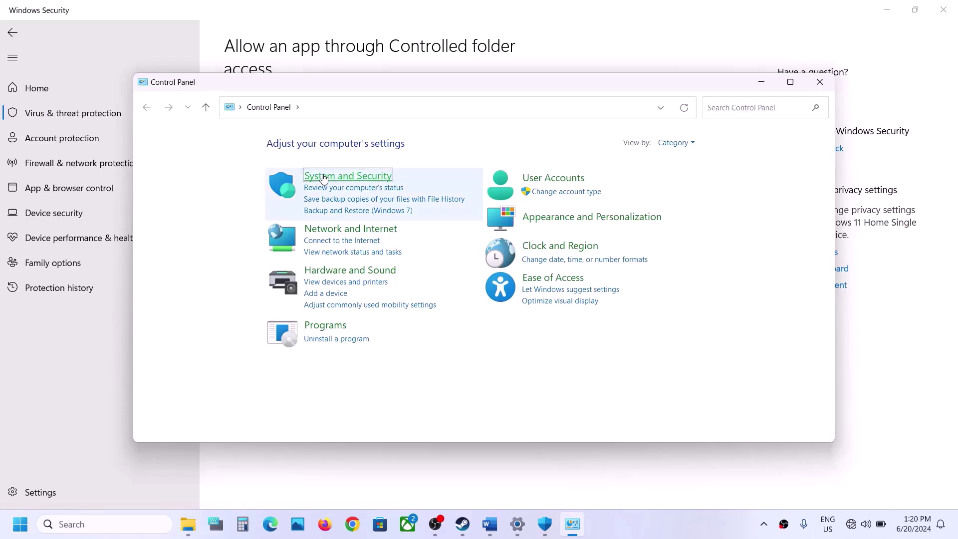
left_click(324, 190)
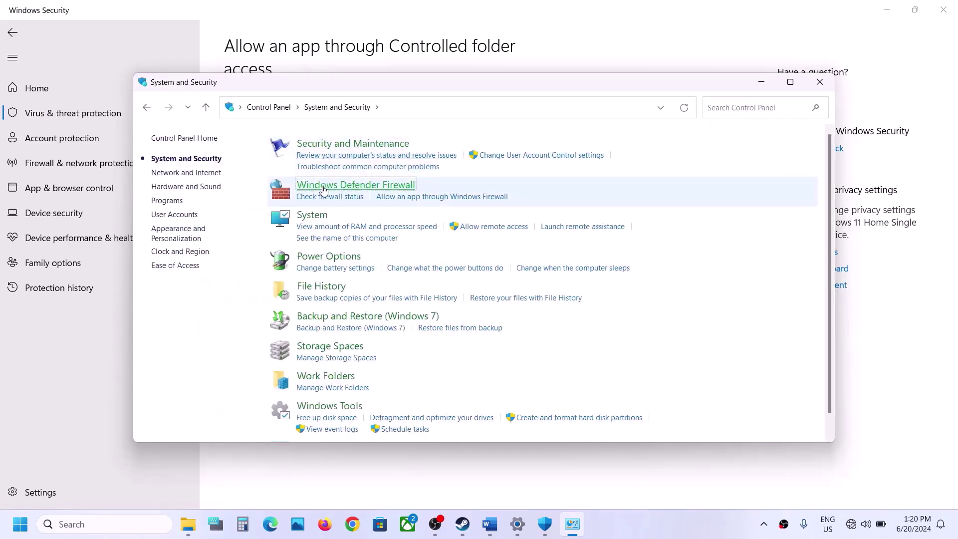
left_click(196, 168)
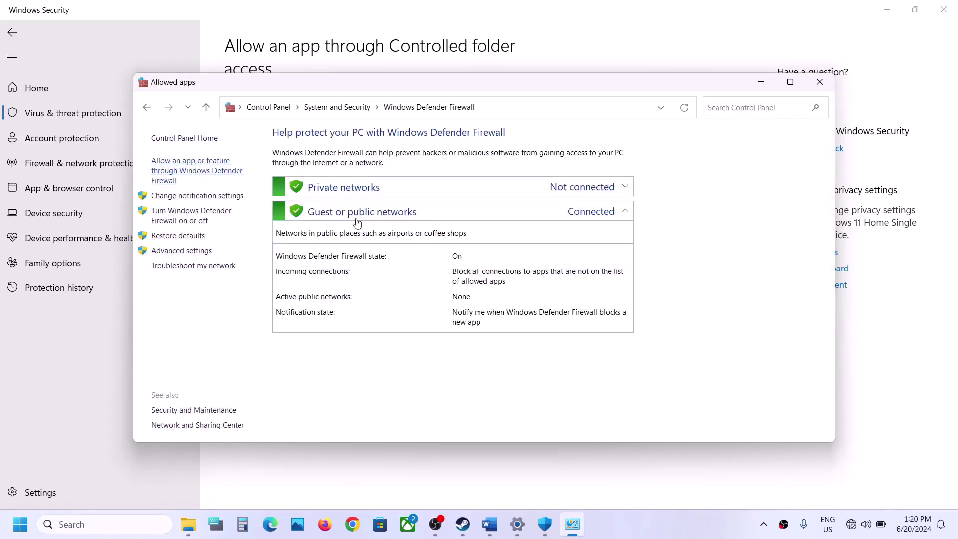
left_click(661, 172)
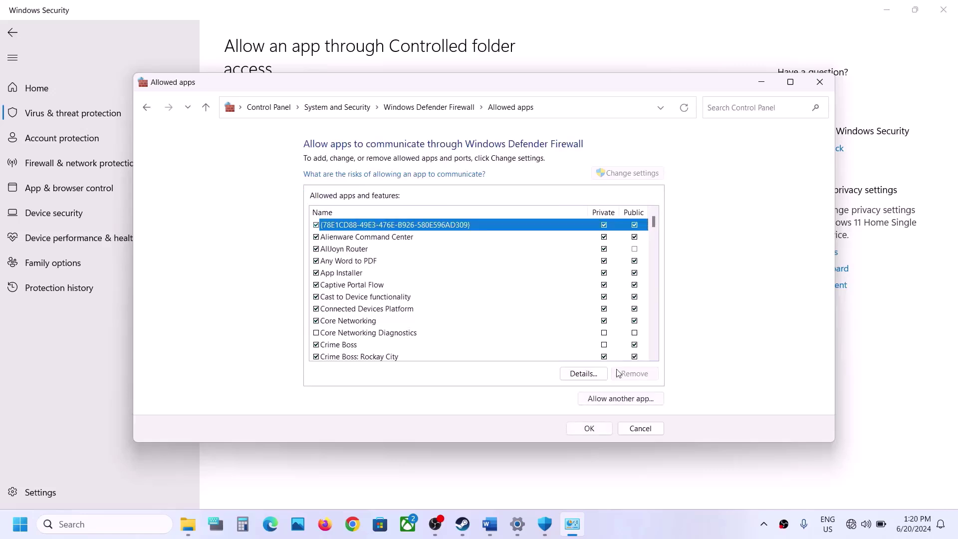
- Try adding CrimeBoss.exe as a firewall exception; it is already listed
left_click(620, 398)
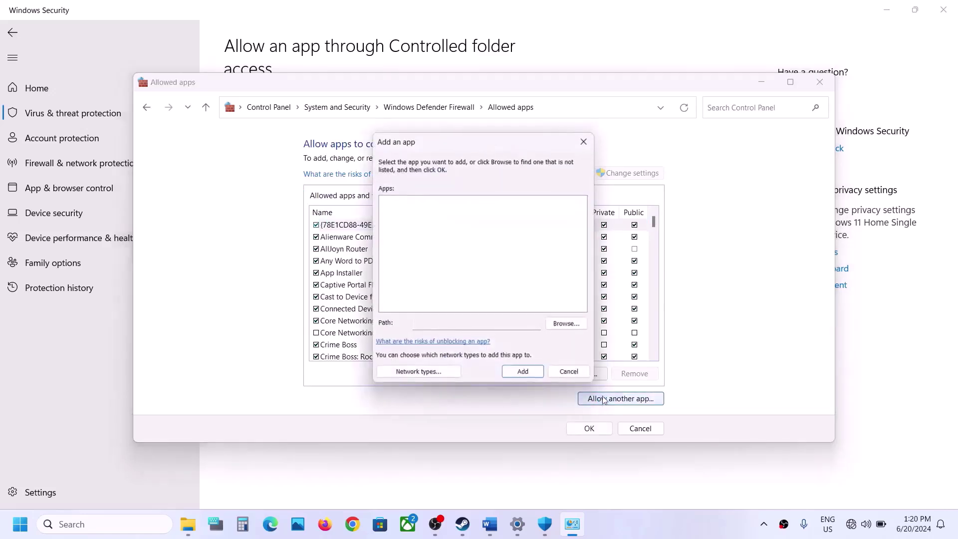
left_click(558, 323)
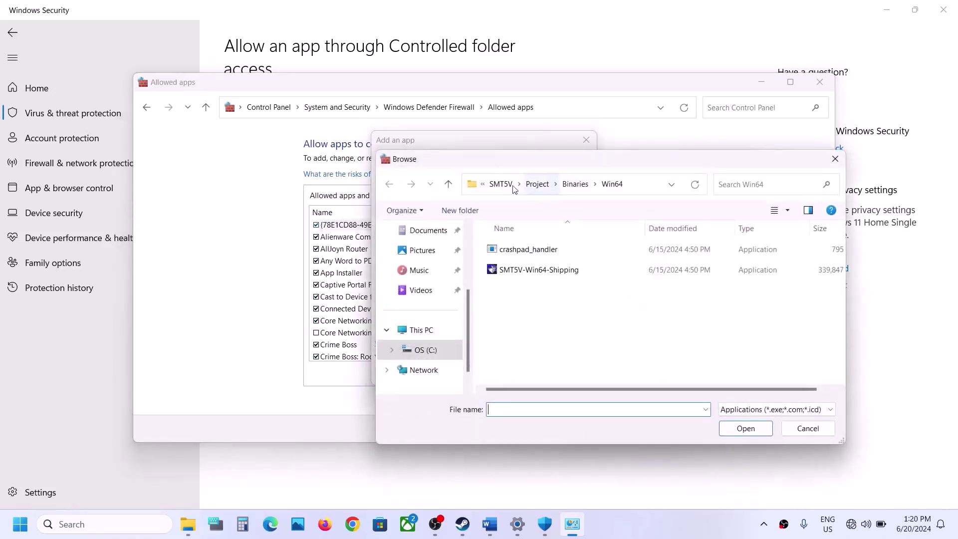
left_click(500, 184)
left_click(563, 185)
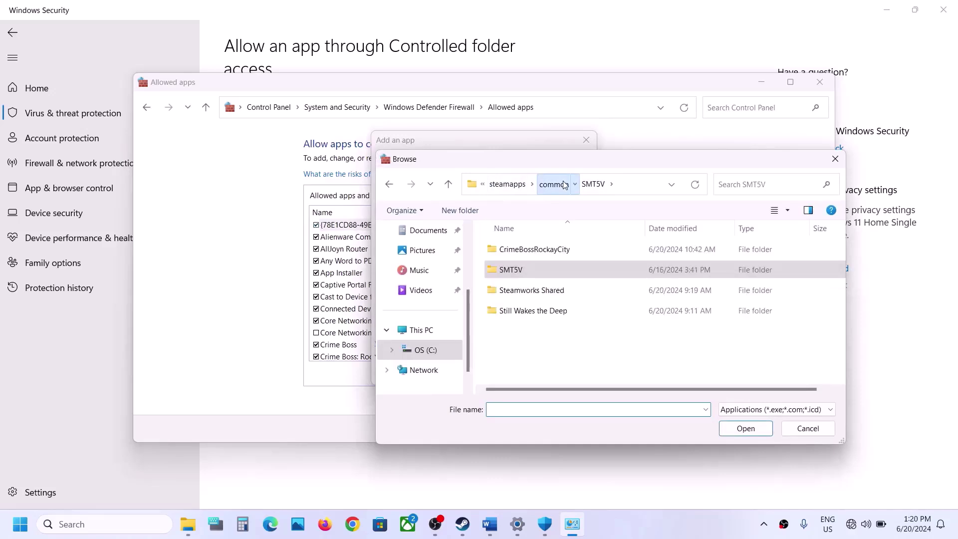
double_click(526, 249)
left_click(535, 291)
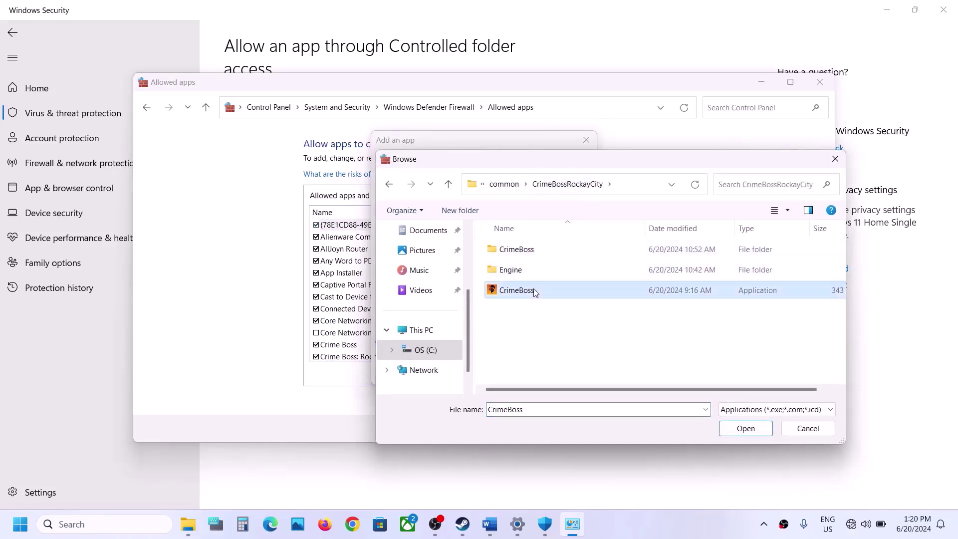
left_click(745, 428)
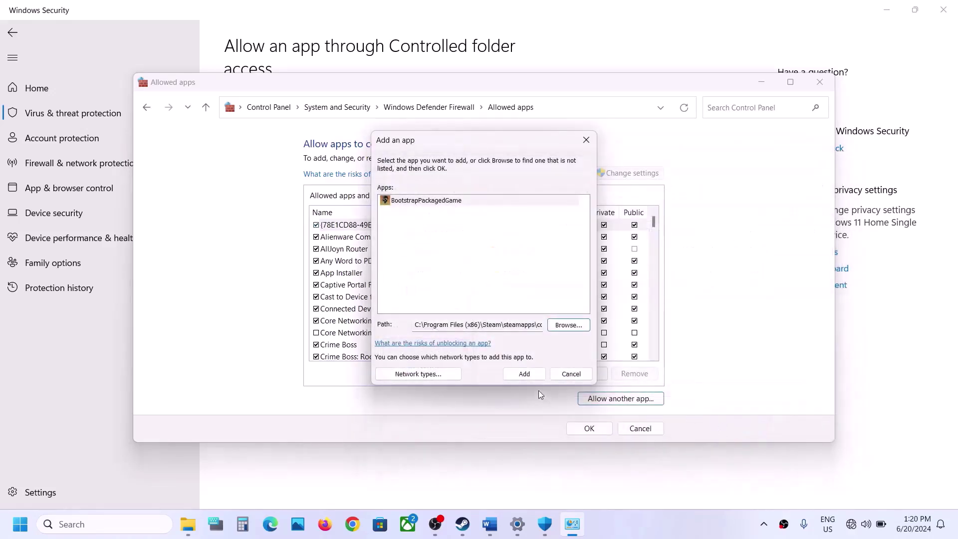
left_click(524, 375)
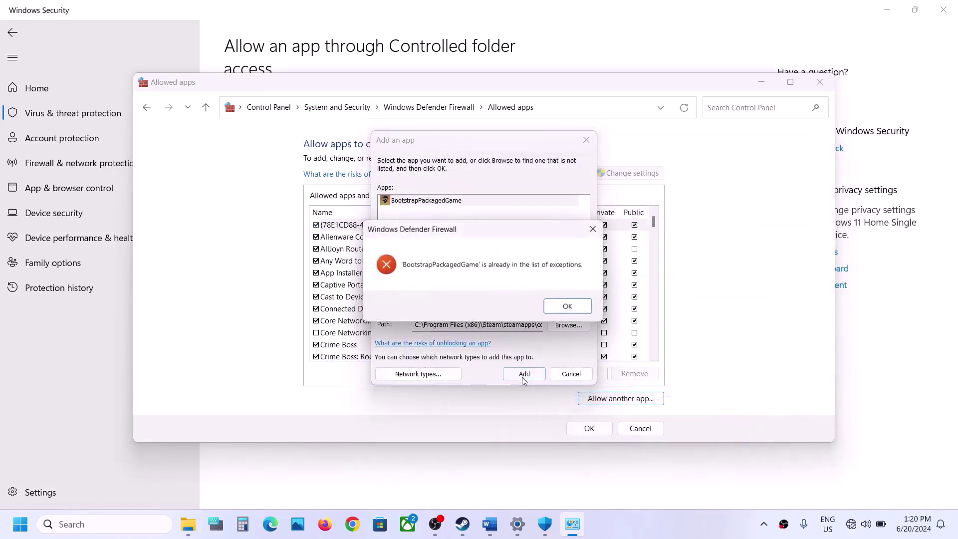
left_click(572, 304)
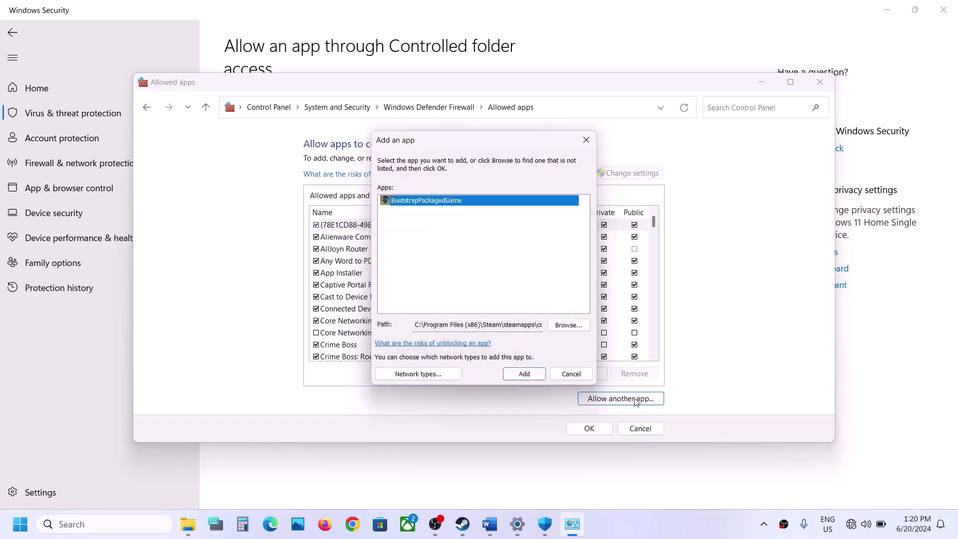
- Try adding CrimeBoss-Win64-Shipping.exe from Binaries\Win64; it is also already an exception
left_click(568, 326)
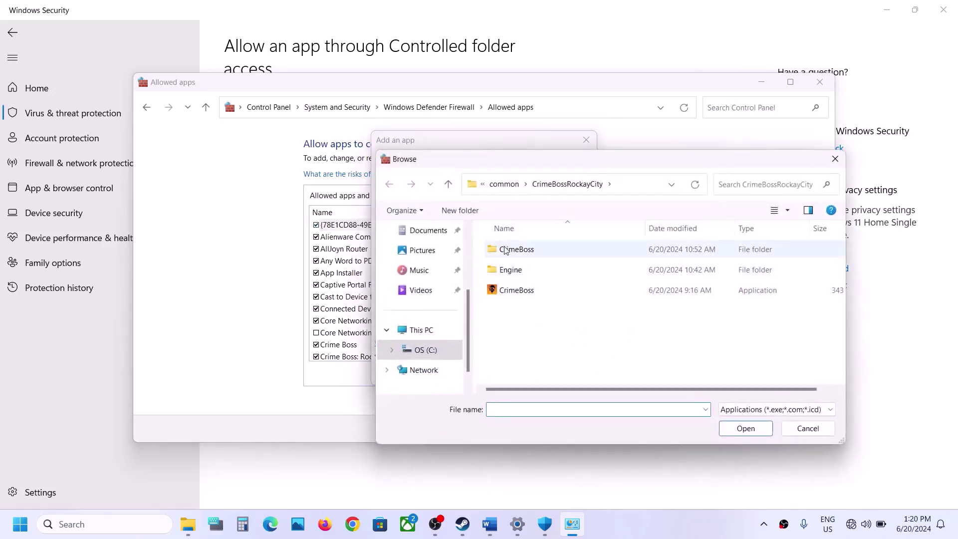
double_click(505, 250)
double_click(506, 249)
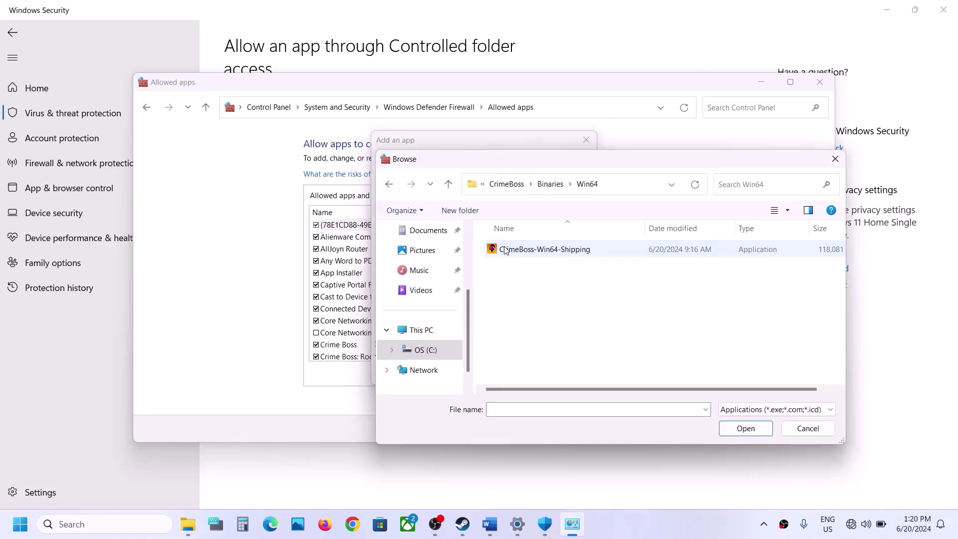
left_click(540, 257)
left_click(745, 427)
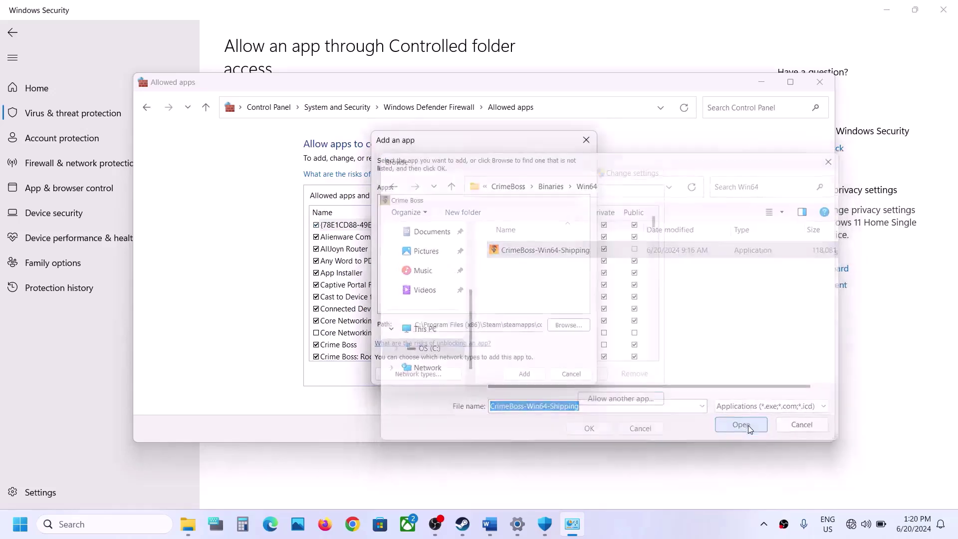
left_click(524, 374)
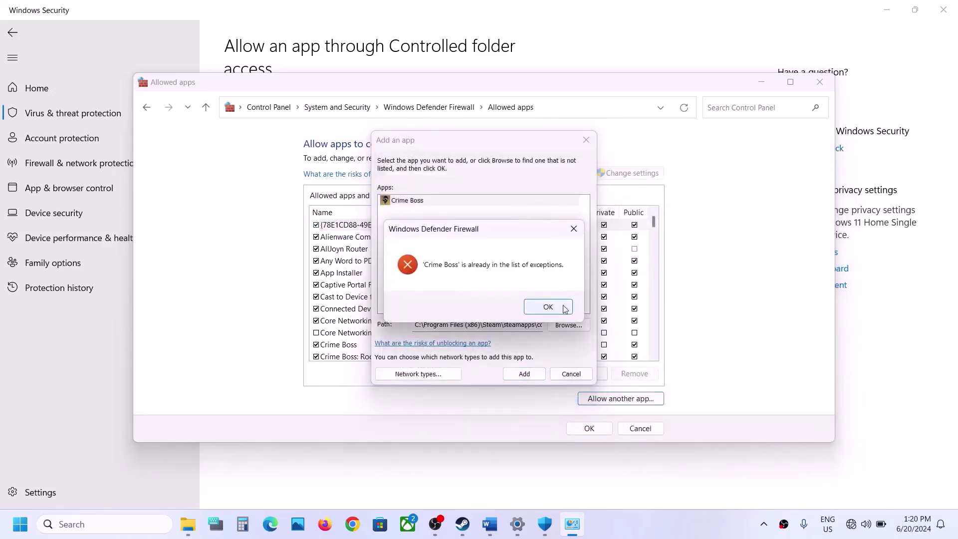
left_click(541, 307)
- Check the Crime Boss firewall entry, save the list, and close Control Panel and Windows Security
left_click(585, 141)
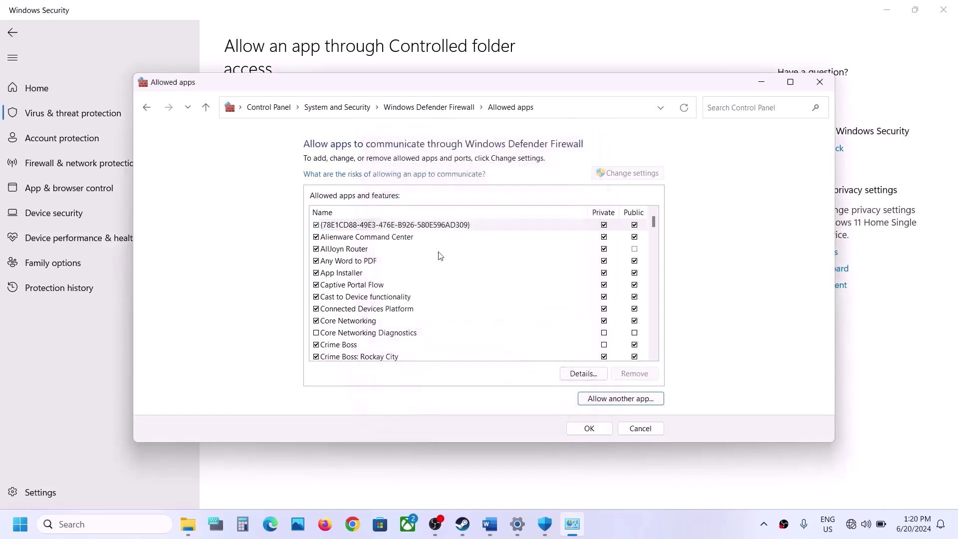
left_click(352, 345)
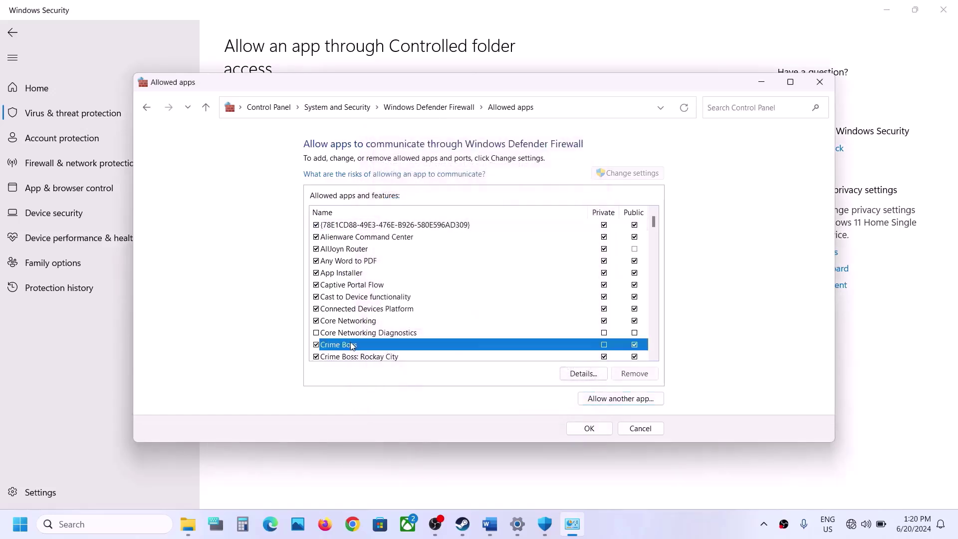
left_click(609, 428)
left_click(820, 81)
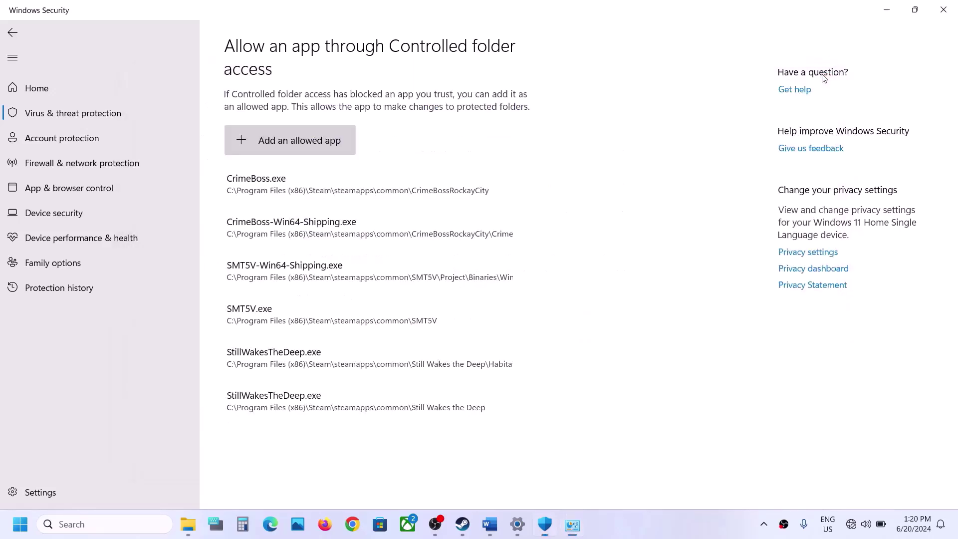
left_click(953, 9)
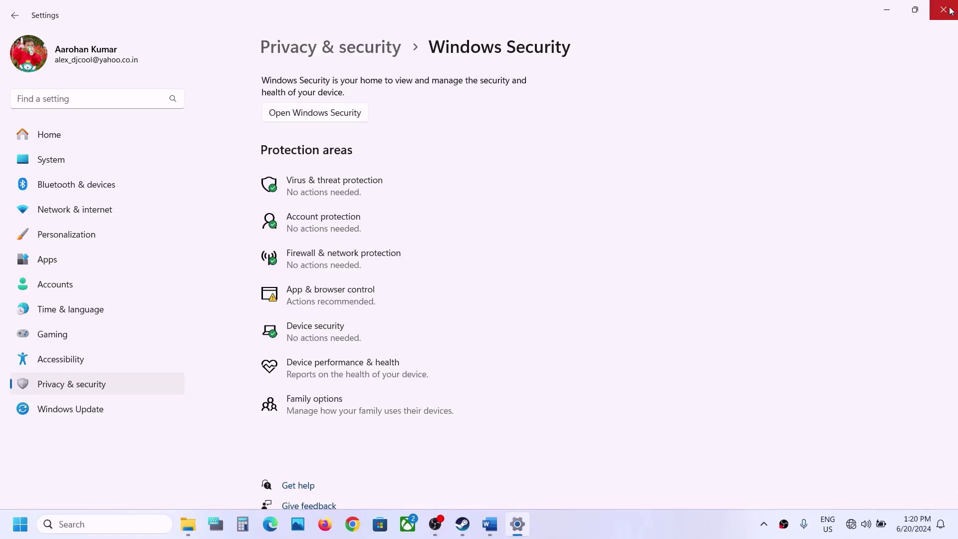
- Close Settings and highlight 'Update Windows' in Step 8 of the Word guide
left_click(950, 10)
scroll(492, 305, "down", 5)
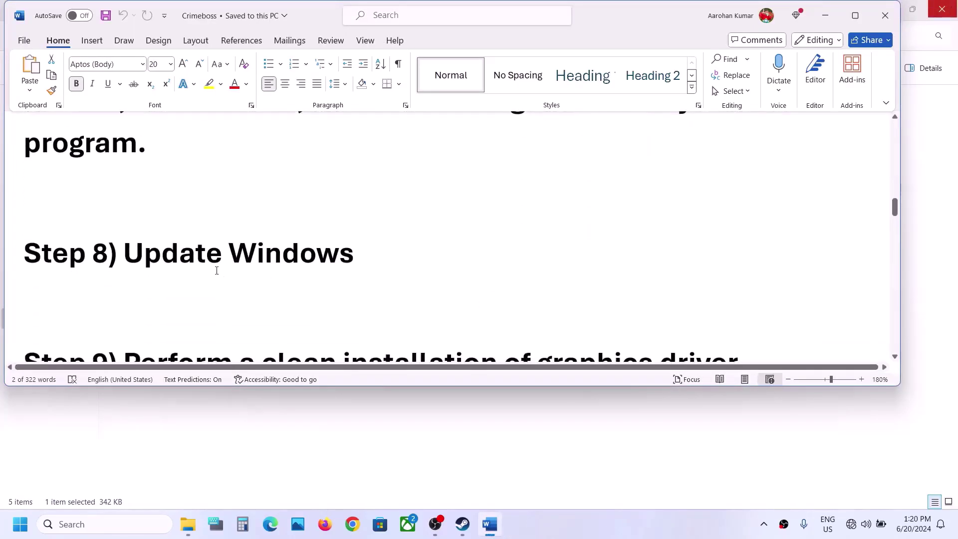
left_click_drag(216, 271, 354, 259)
- Run a Windows Update check in Settings, retrying it once
key("super")
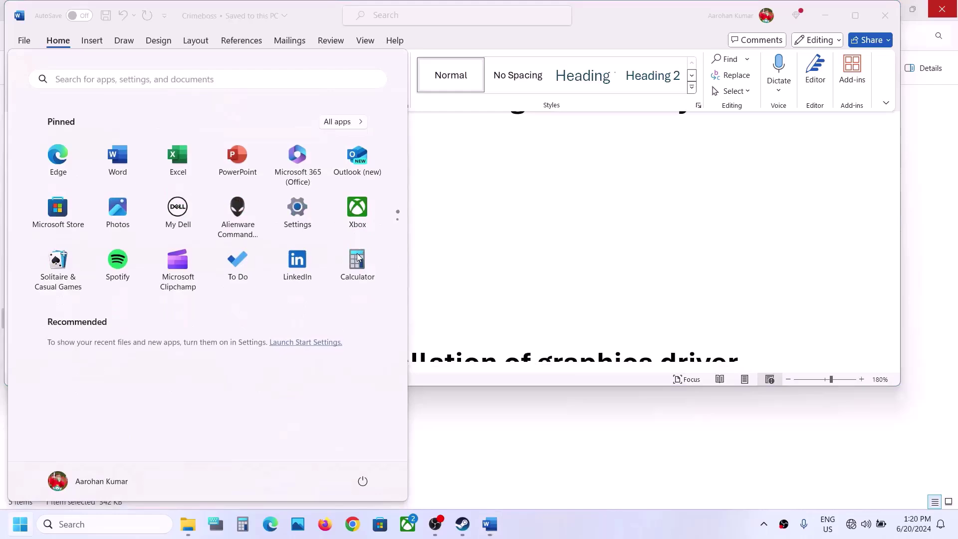
key("super+i")
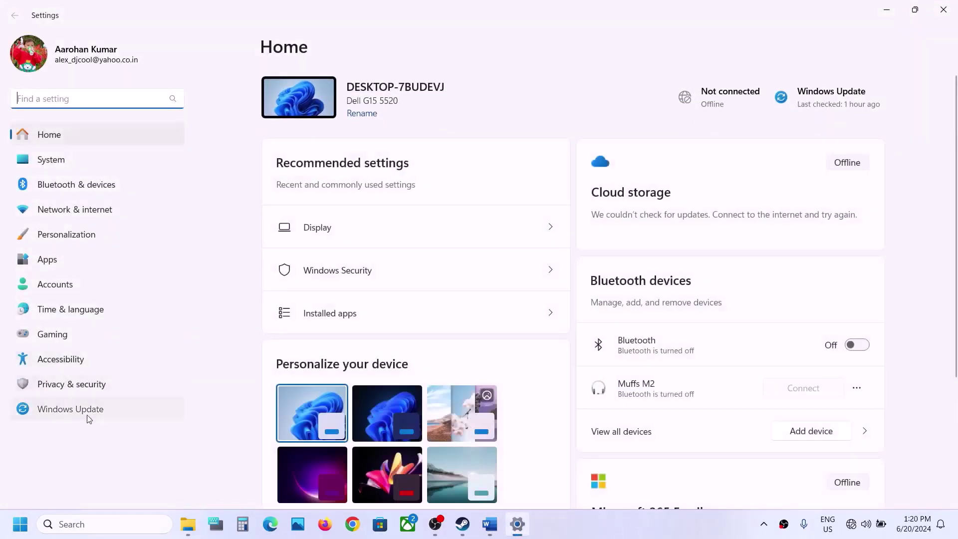
left_click(88, 418)
left_click(813, 103)
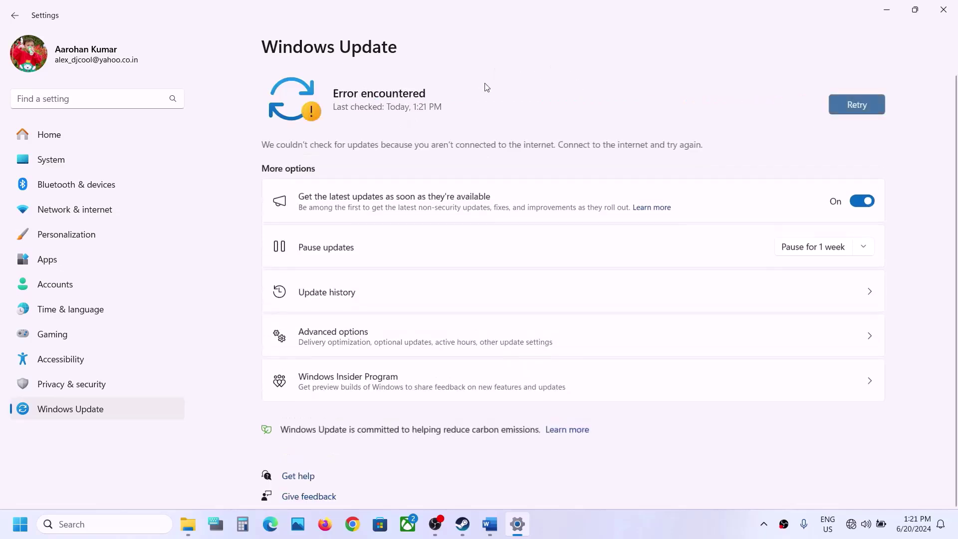
left_click(863, 104)
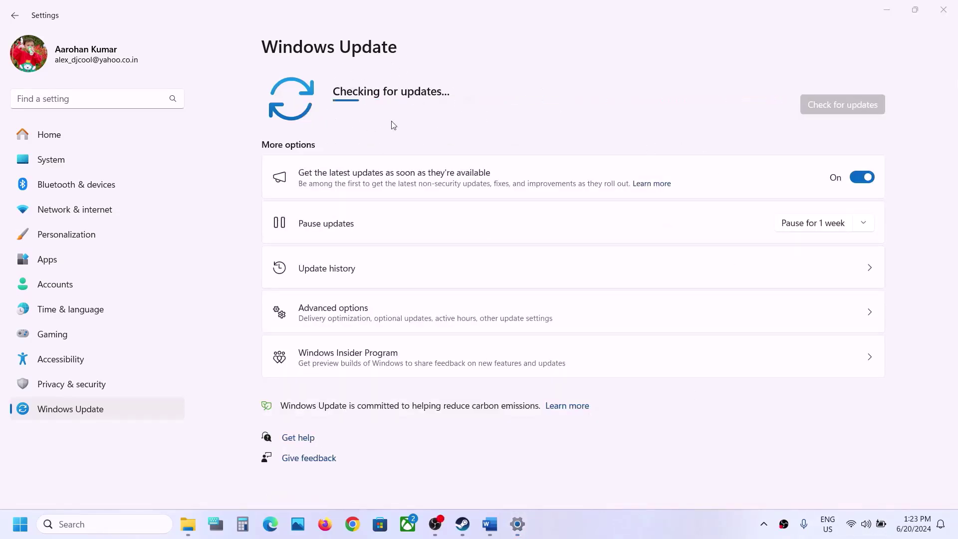
- Dismiss the Start menu's power options and return to the Word guide
left_click(5, 530)
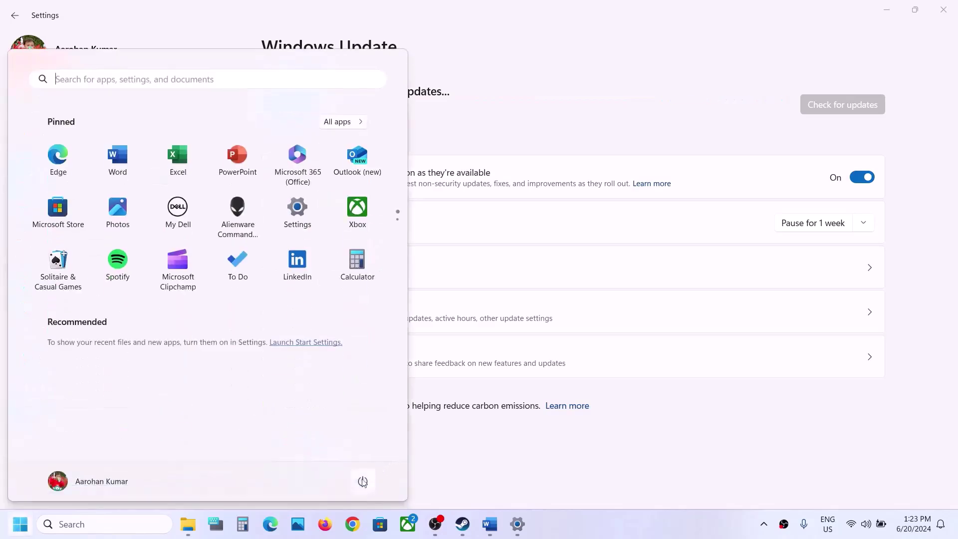
left_click(362, 482)
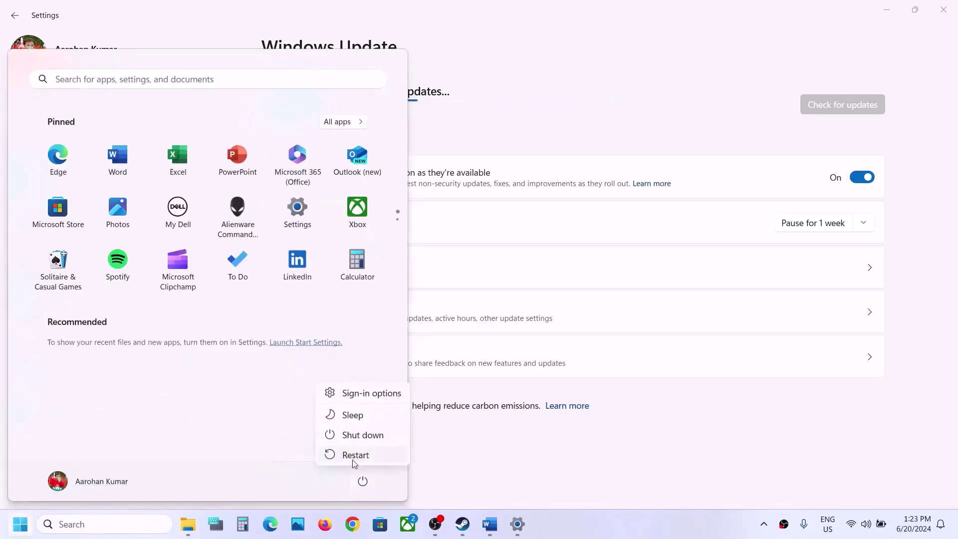
left_click(522, 454)
left_click(490, 524)
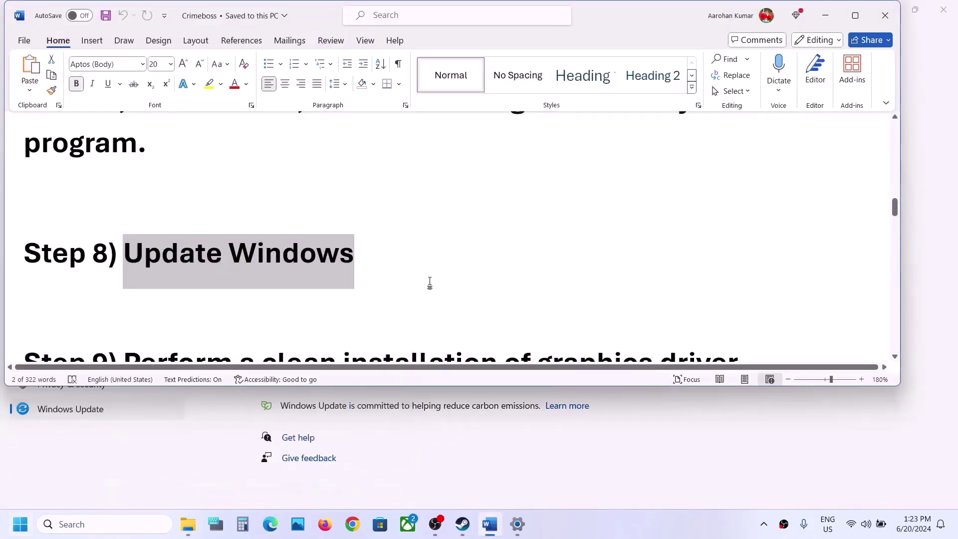
- Review the guide's clean graphics-driver installation notes and the NVIDIA and AMD links
scroll(427, 279, "down", 2)
left_click_drag(167, 215, 730, 208)
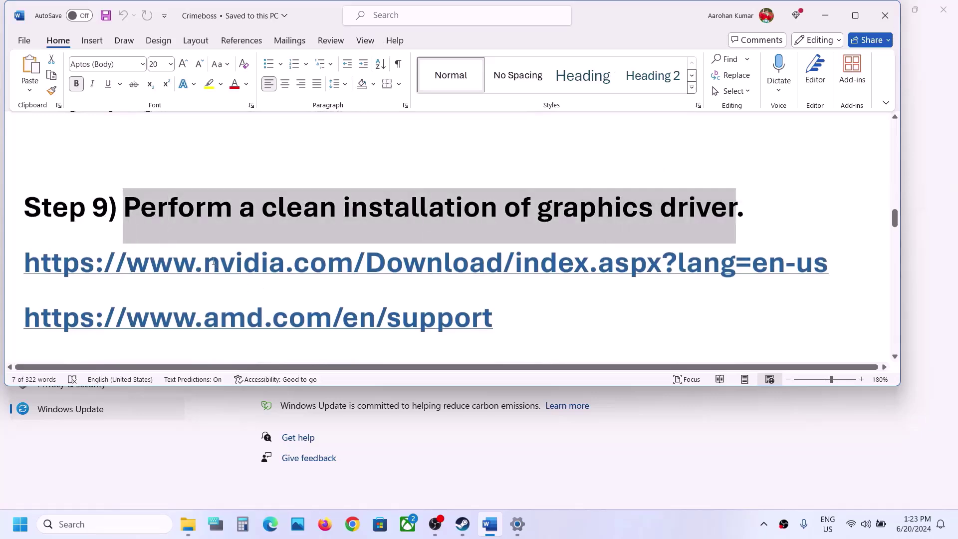
left_click_drag(214, 262, 557, 261)
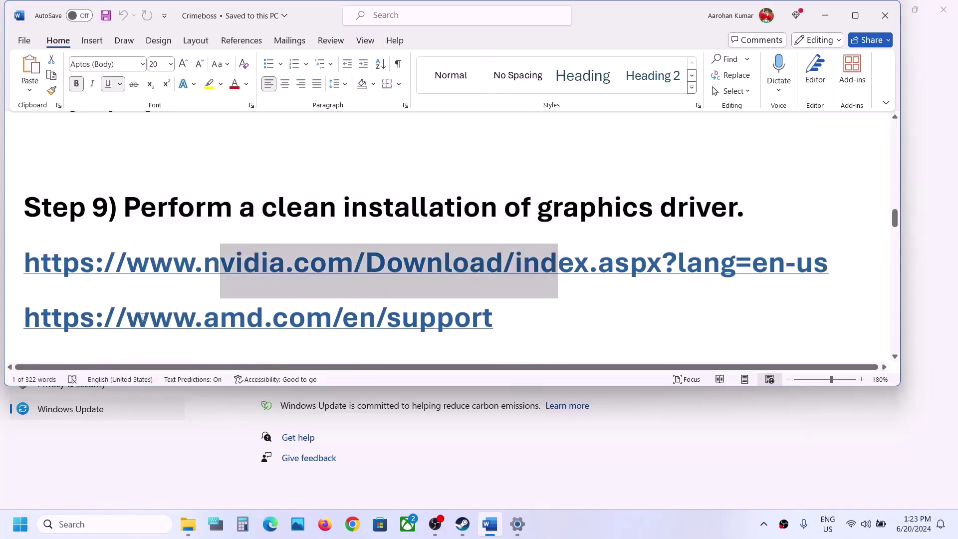
left_click_drag(143, 318, 438, 318)
left_click(462, 523)
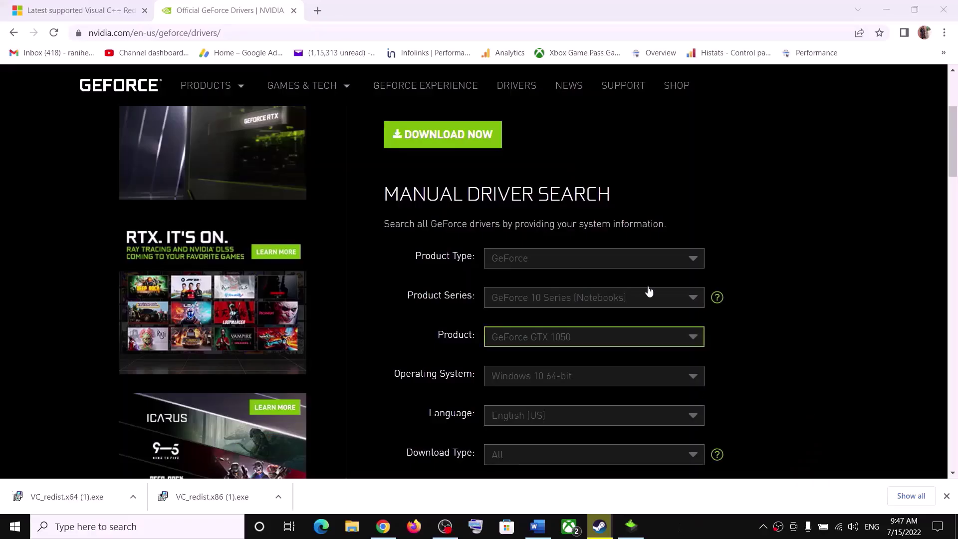
- Search NVIDIA drivers for GeForce 10 Series (Notebooks), GeForce GTX 1050, Windows 10 64-bit
left_click(574, 302)
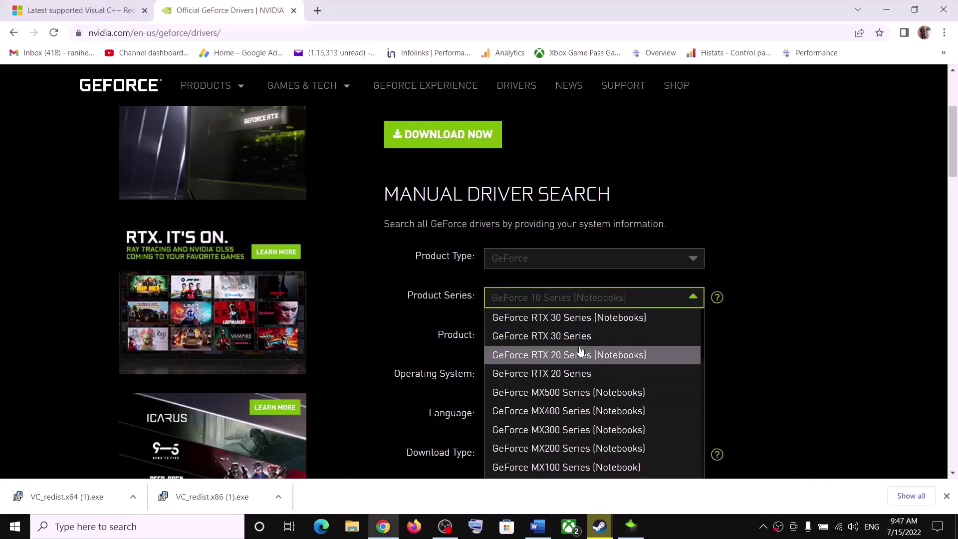
left_click(747, 333)
left_click(584, 342)
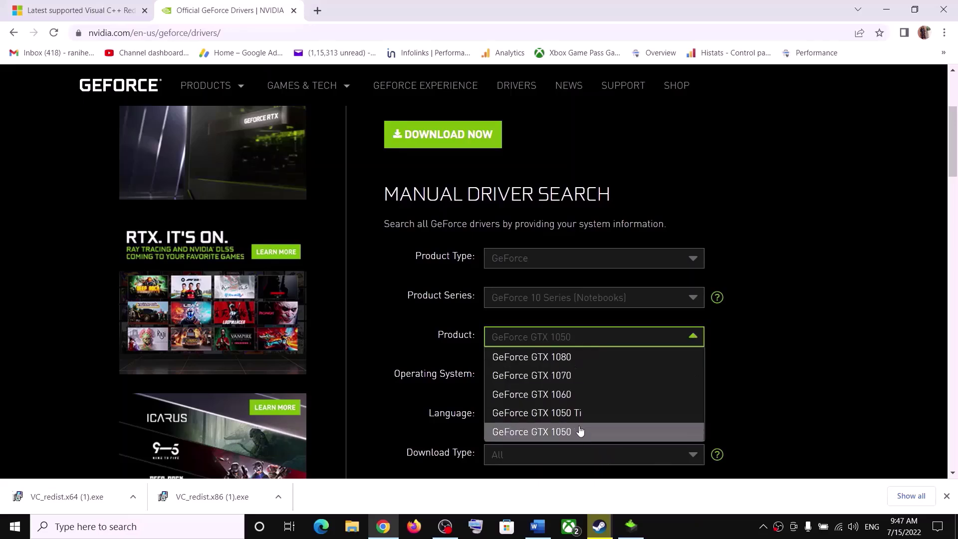
left_click(748, 359)
scroll(738, 348, "down", 3)
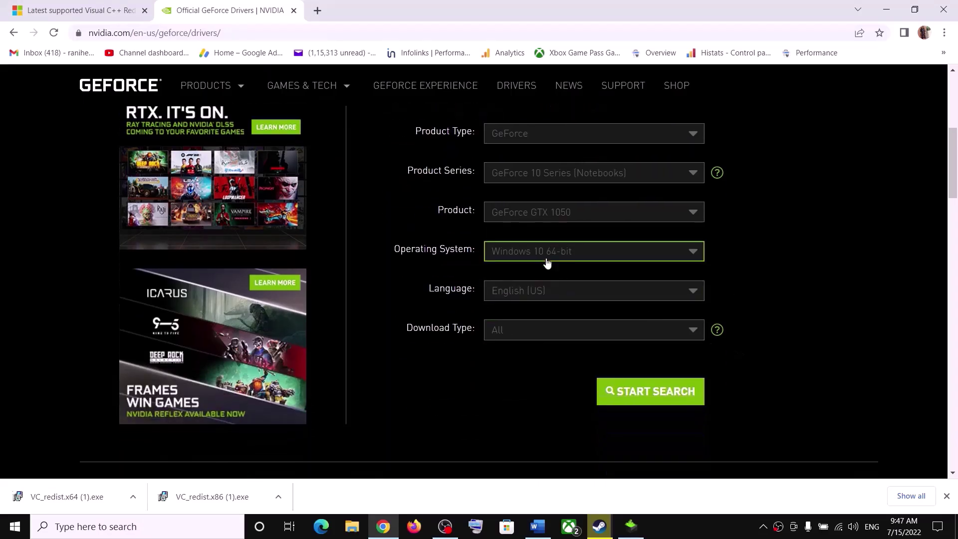
left_click(546, 250)
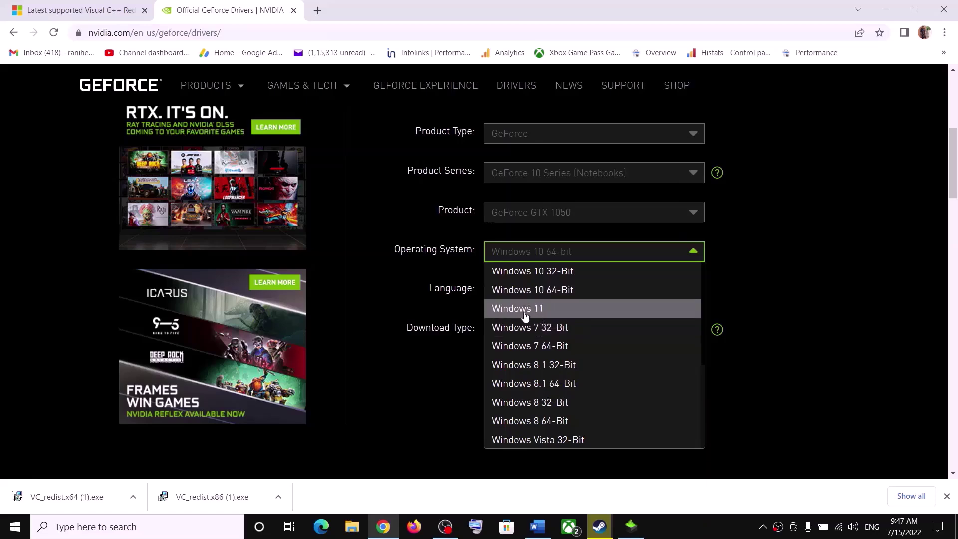
left_click(792, 283)
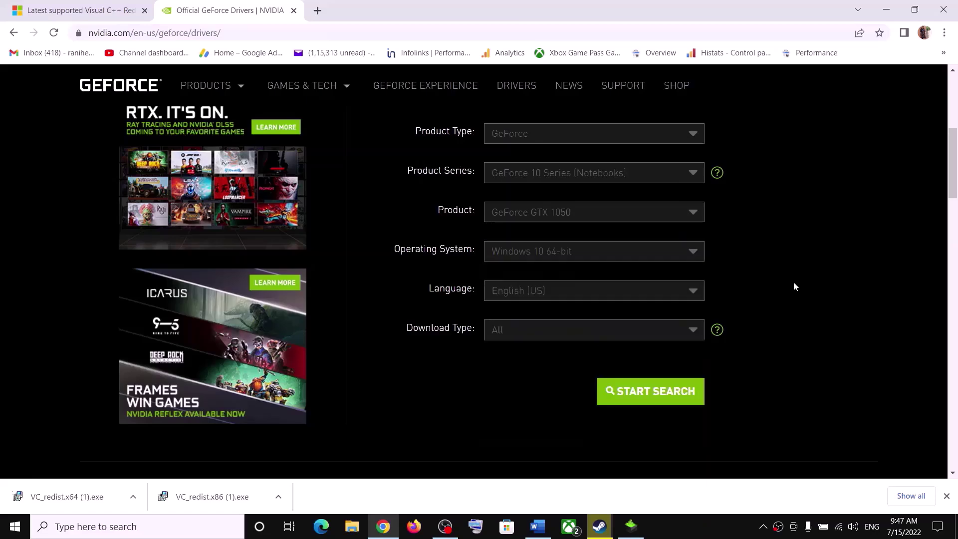
left_click(683, 393)
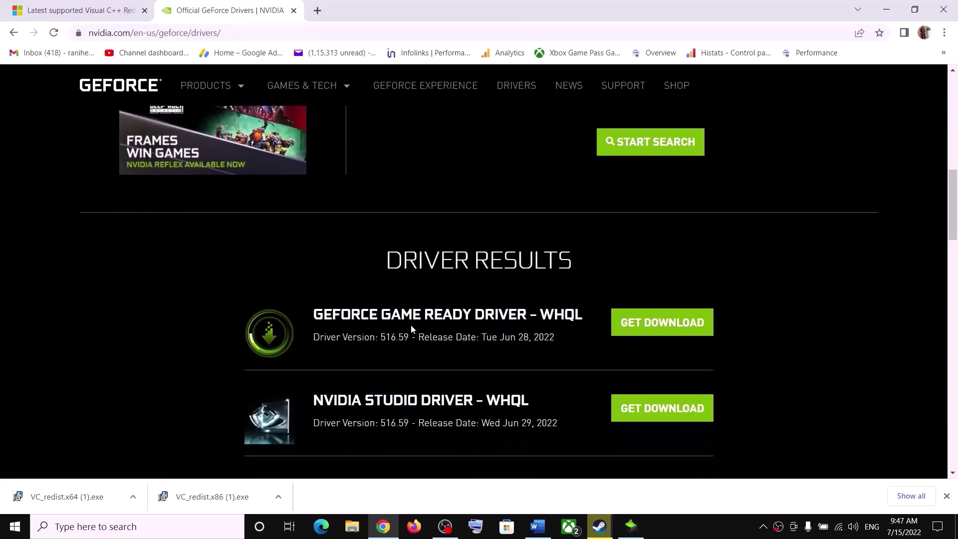
- Download the GeForce Game Ready Driver version 516.59
left_click_drag(314, 314, 462, 315)
left_click_drag(348, 338, 407, 337)
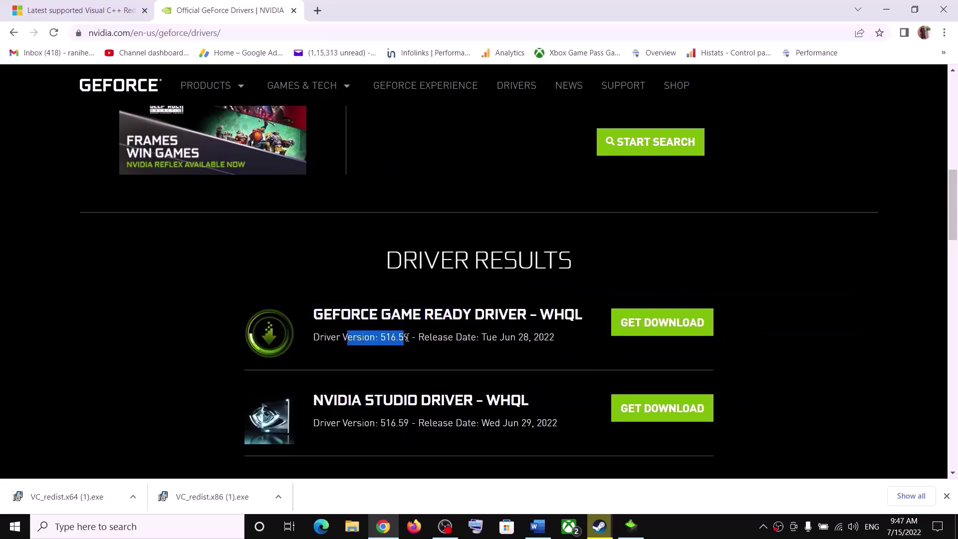
left_click(673, 326)
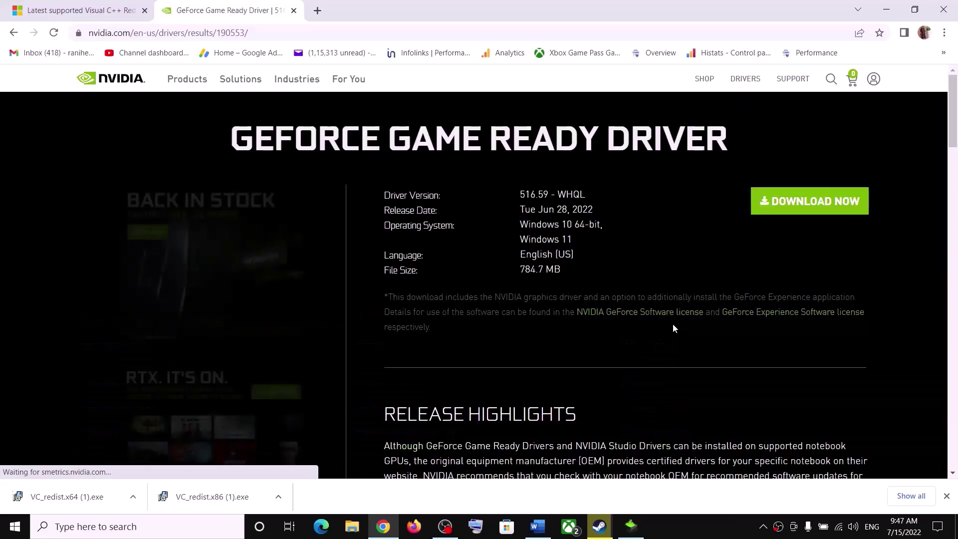
left_click(801, 205)
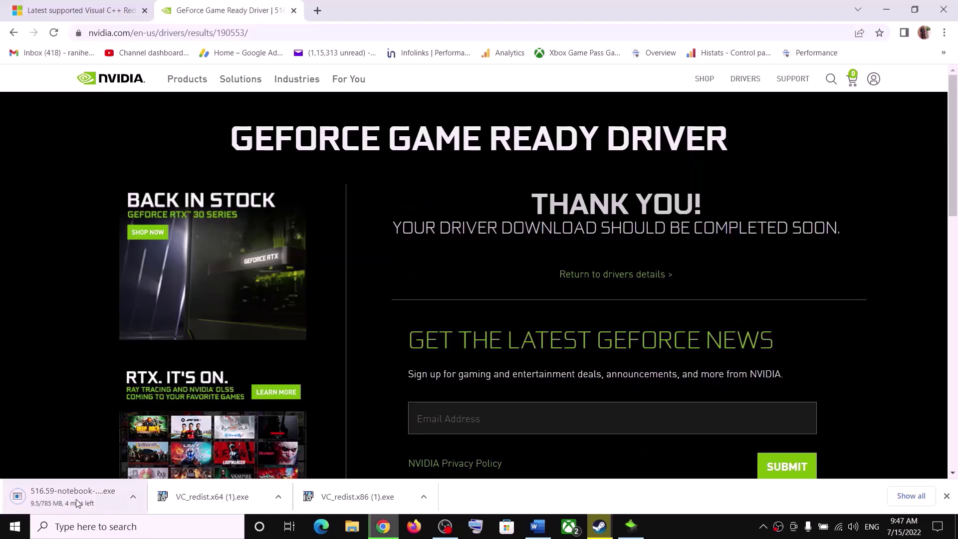
- Accept the NVIDIA Installer licence and proceed with a Custom (Advanced) installation
left_click(631, 526)
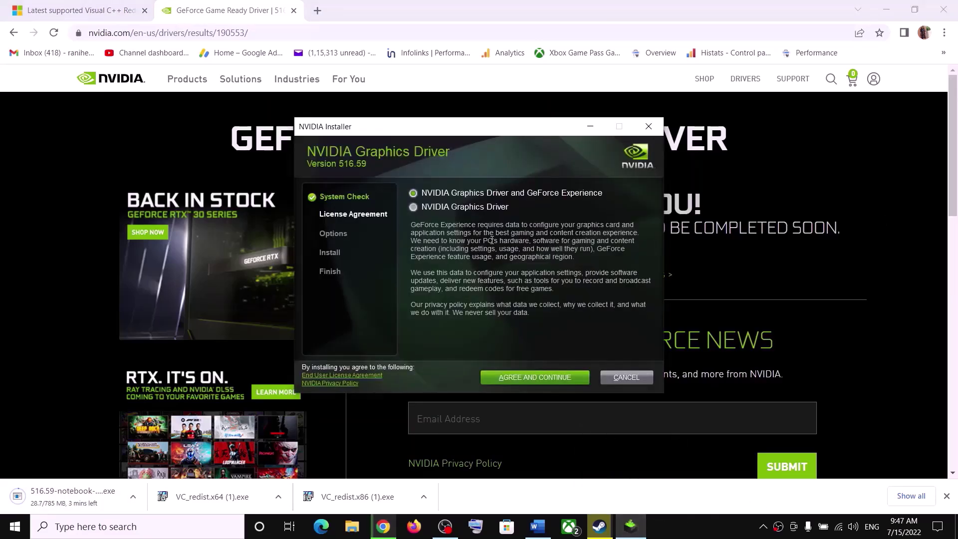
left_click(507, 378)
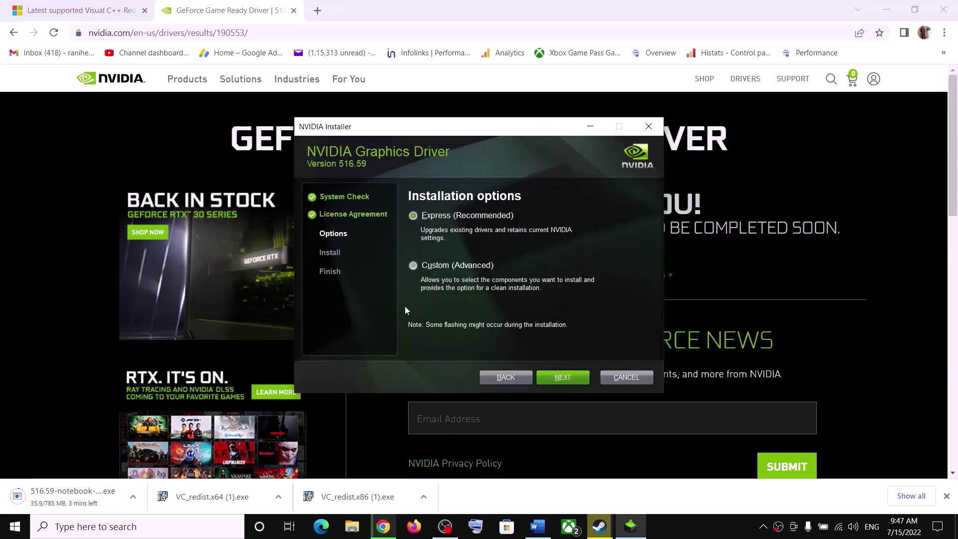
left_click(415, 265)
left_click(568, 381)
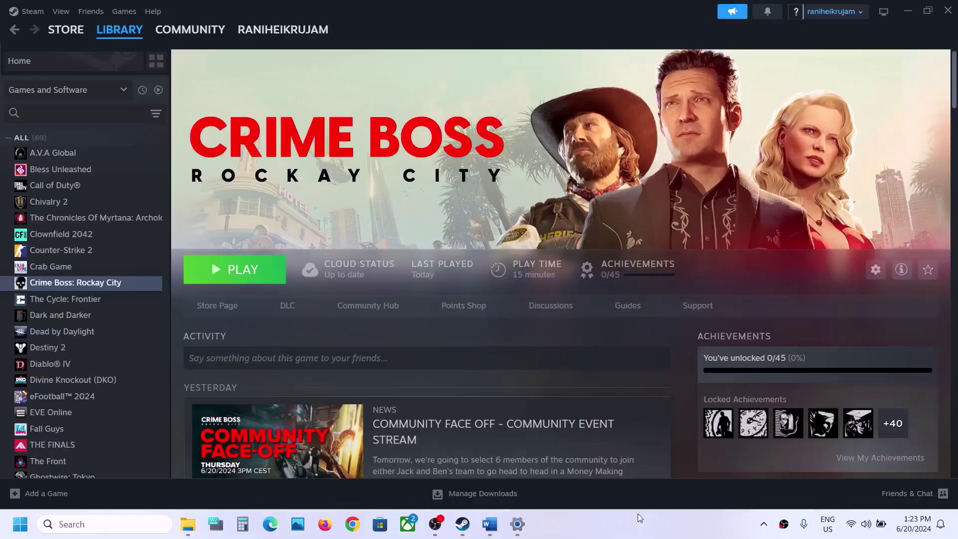
- Open Windows Graphics settings by searching for 'graphics' copied from the notes
left_click(489, 523)
scroll(337, 204, "down", 3)
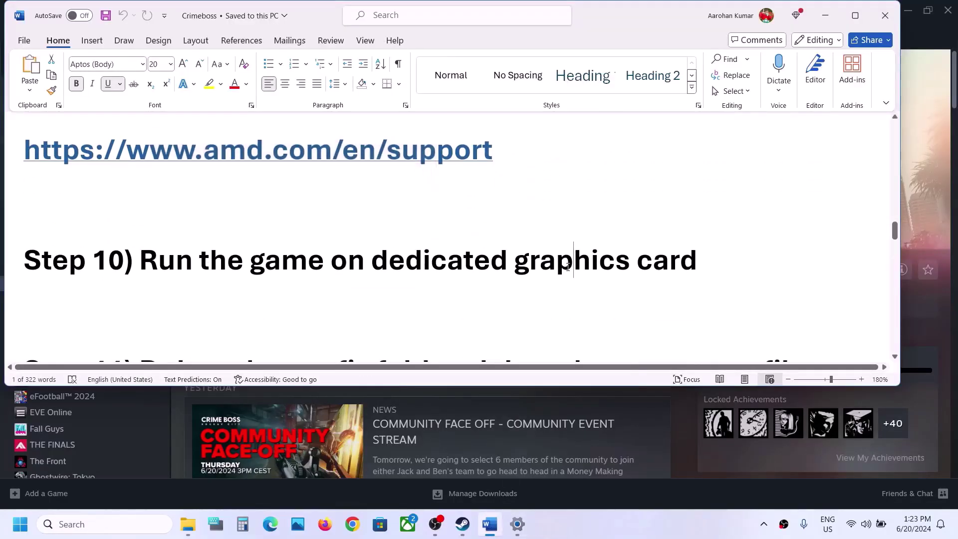
double_click(568, 268)
key("ctrl+c")
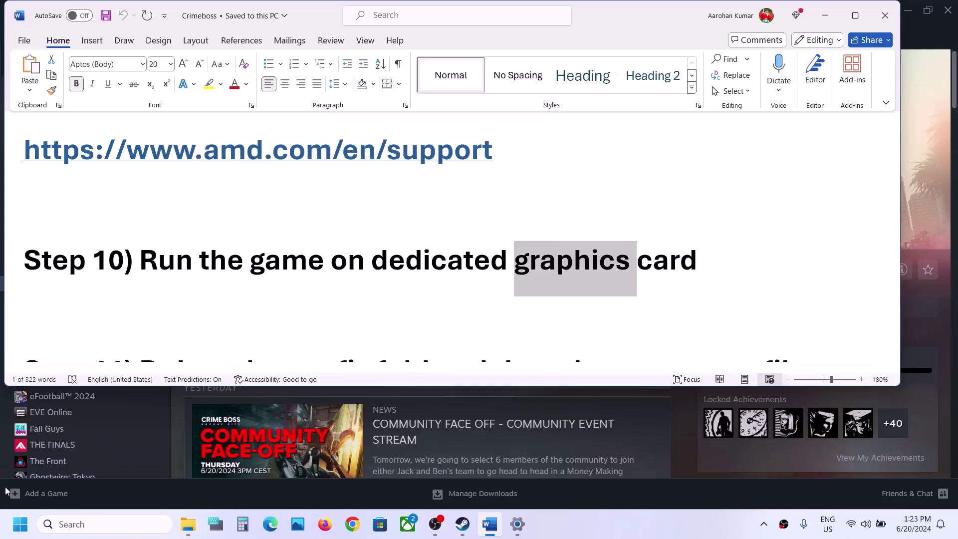
left_click(19, 524)
key("ctrl+v")
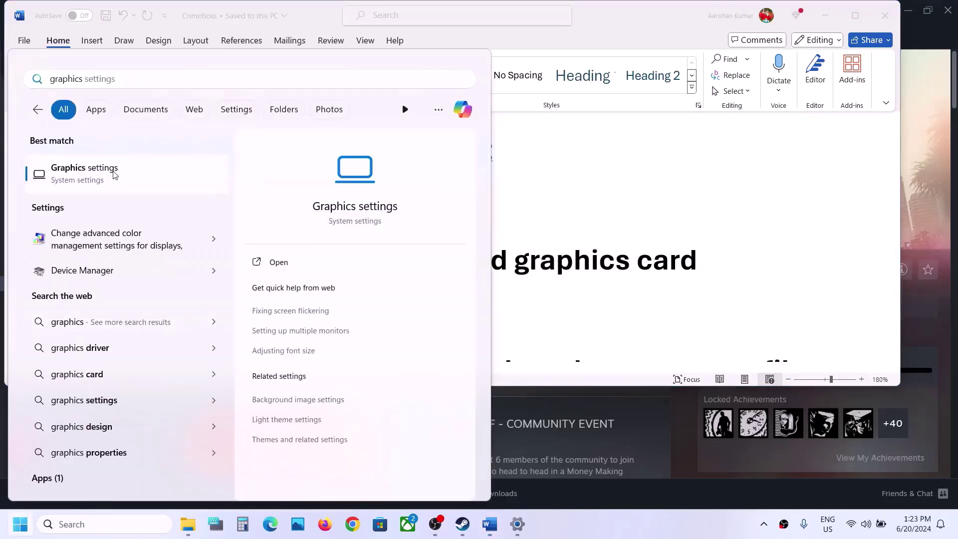
left_click(114, 169)
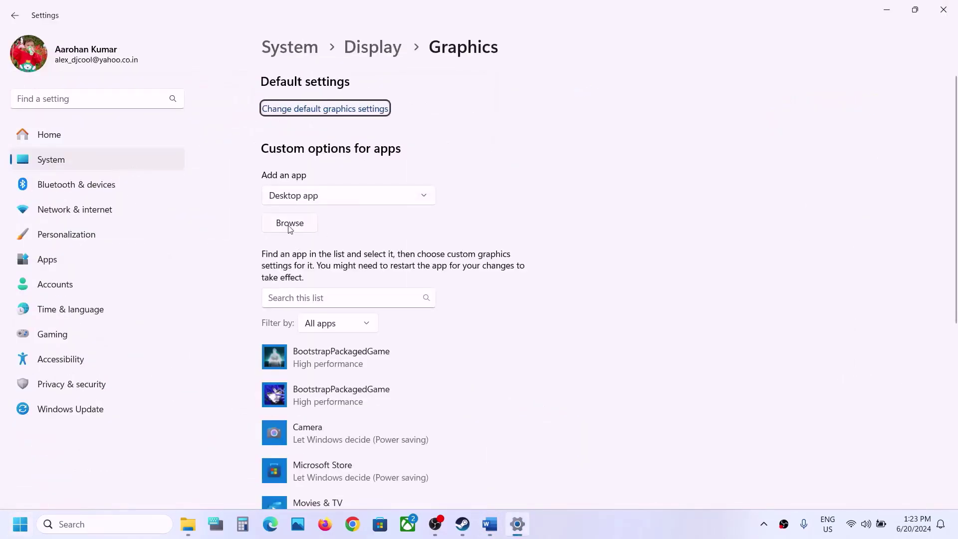
- Add CrimeBoss.exe from the CrimeBossRockayCity folder and set it to High performance
left_click(289, 223)
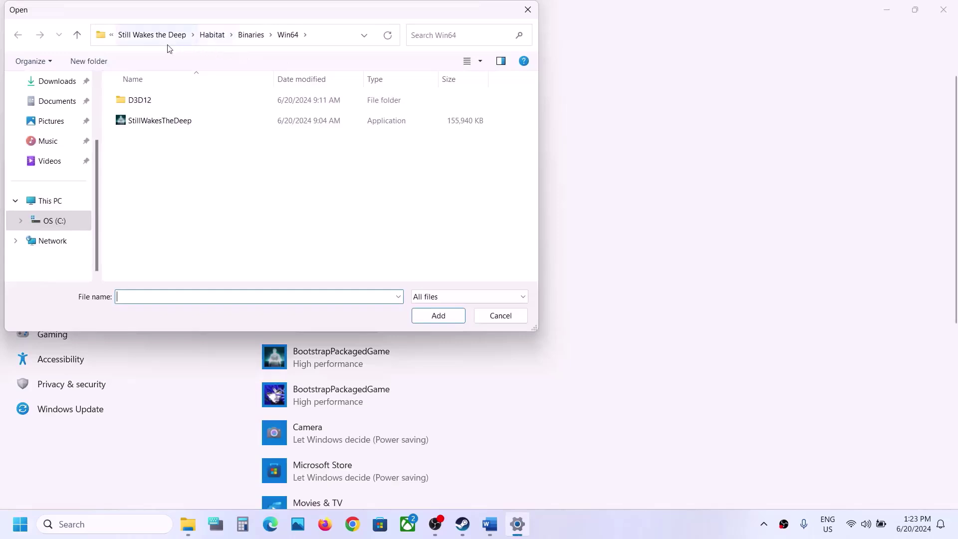
left_click(155, 36)
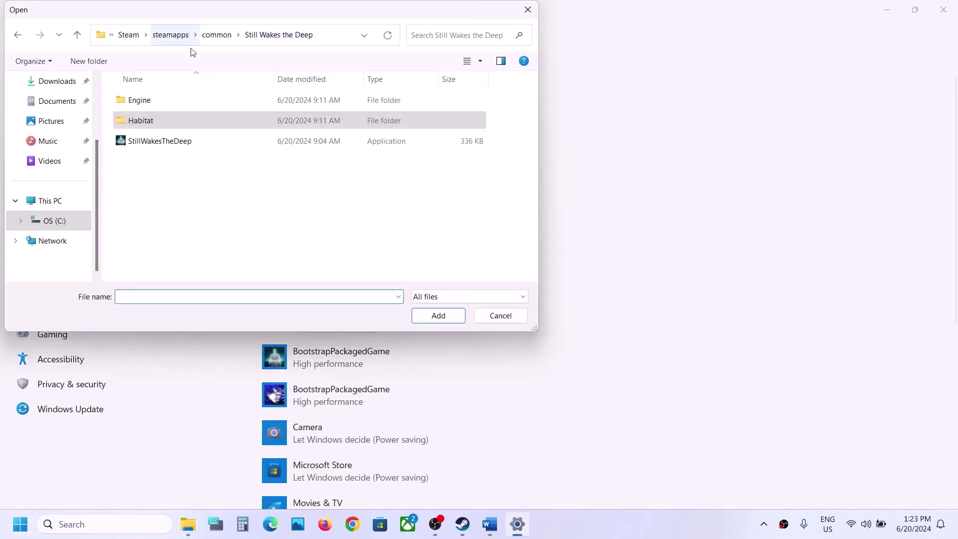
left_click(223, 35)
double_click(184, 100)
left_click(165, 141)
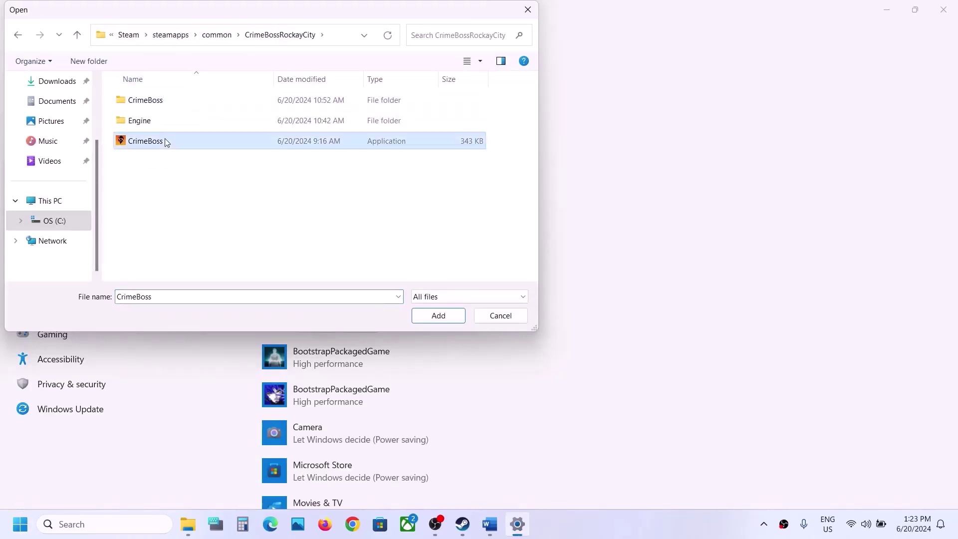
left_click(438, 315)
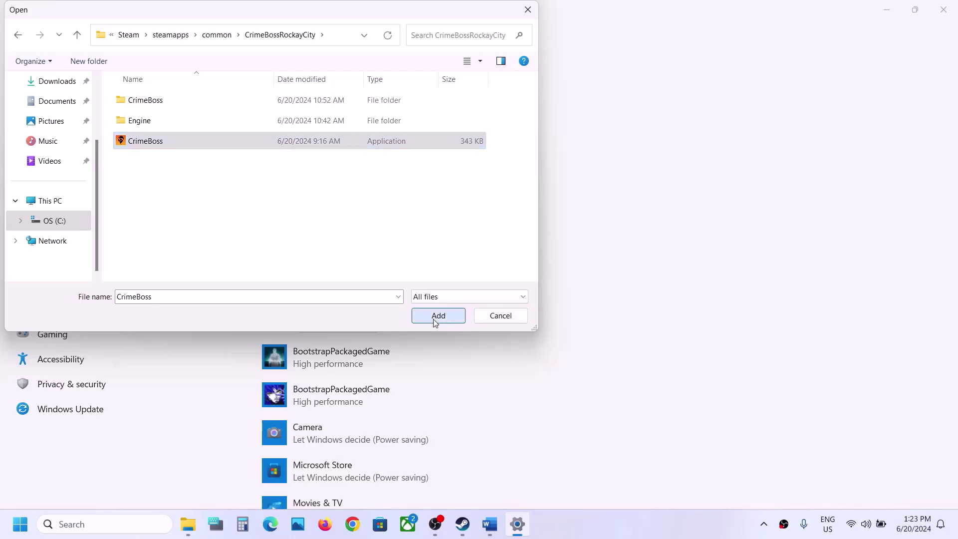
scroll(396, 343, "down", 2)
left_click(435, 332)
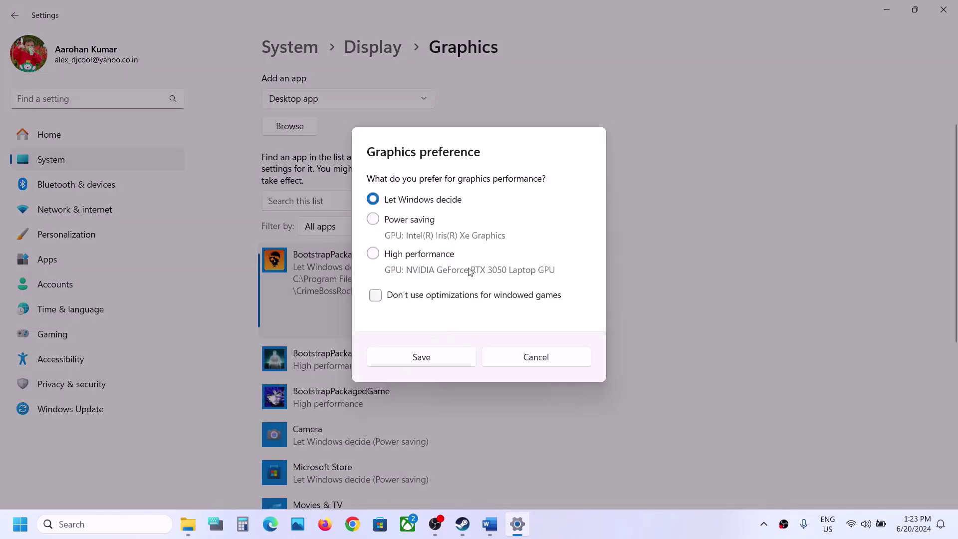
left_click(416, 256)
left_click(421, 357)
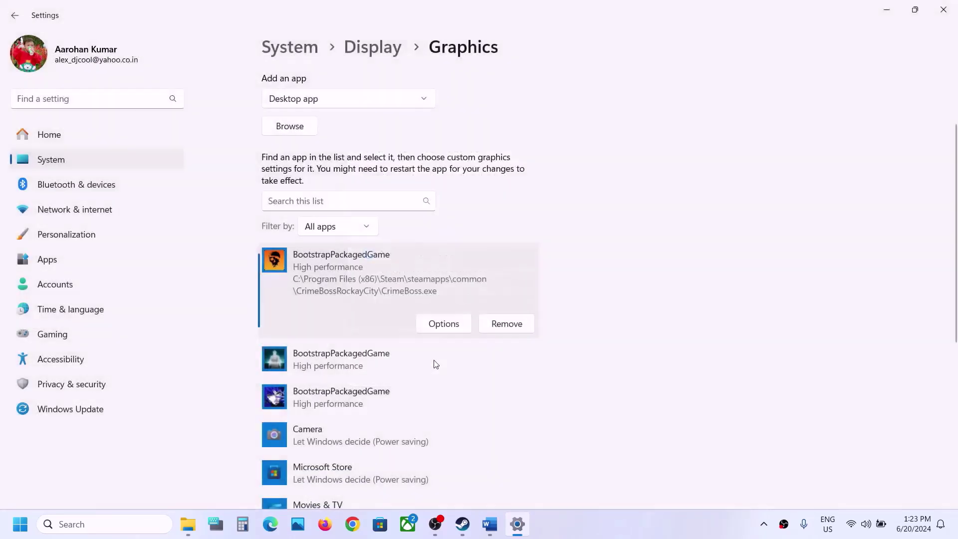
- Add CrimeBoss\Binaries\Win64\CrimeBoss-Win64-Shipping.exe and set it to High performance
scroll(325, 169, "up", 2)
left_click(295, 233)
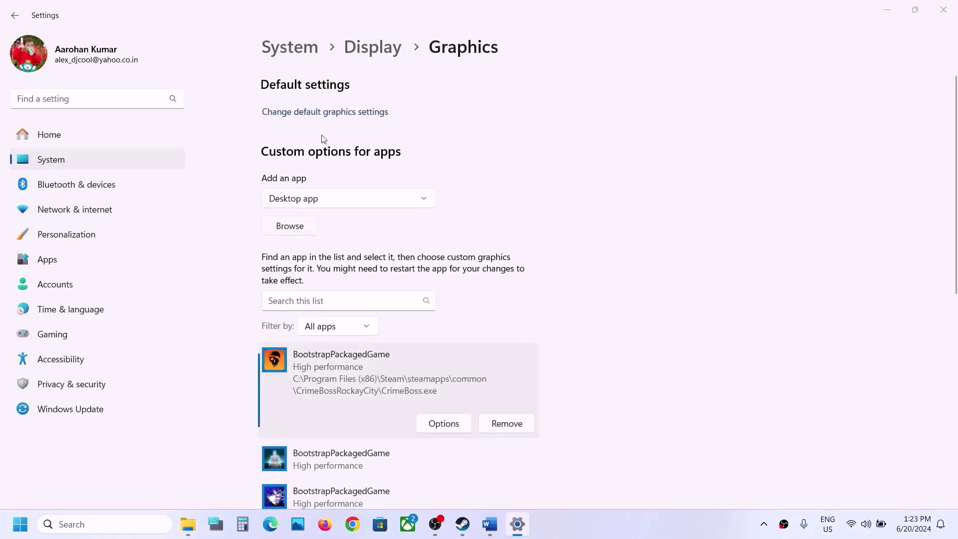
double_click(146, 101)
double_click(146, 102)
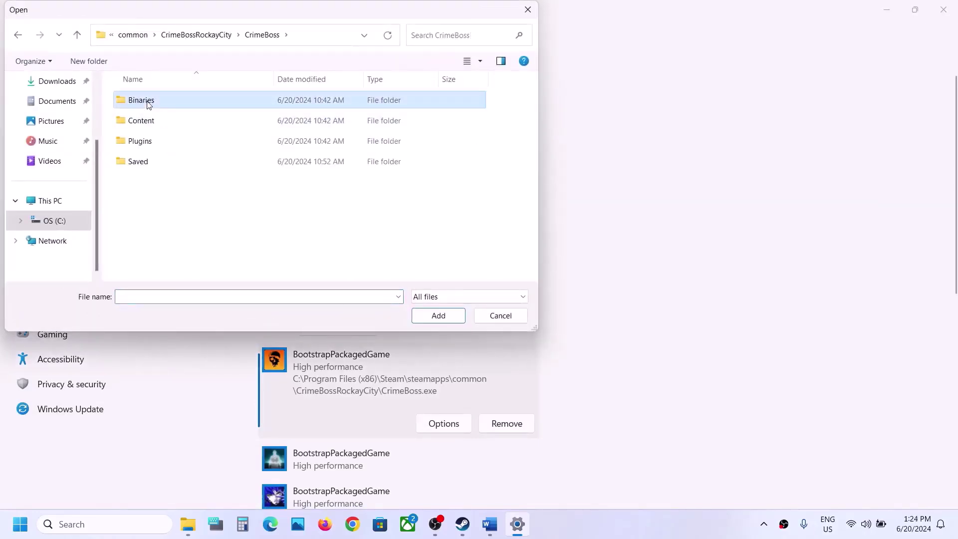
double_click(146, 102)
left_click(195, 102)
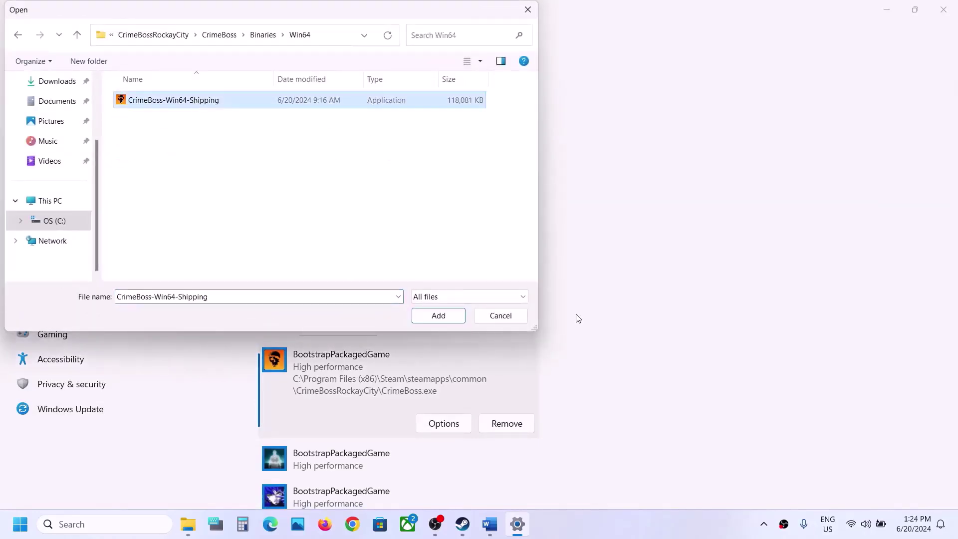
left_click(452, 316)
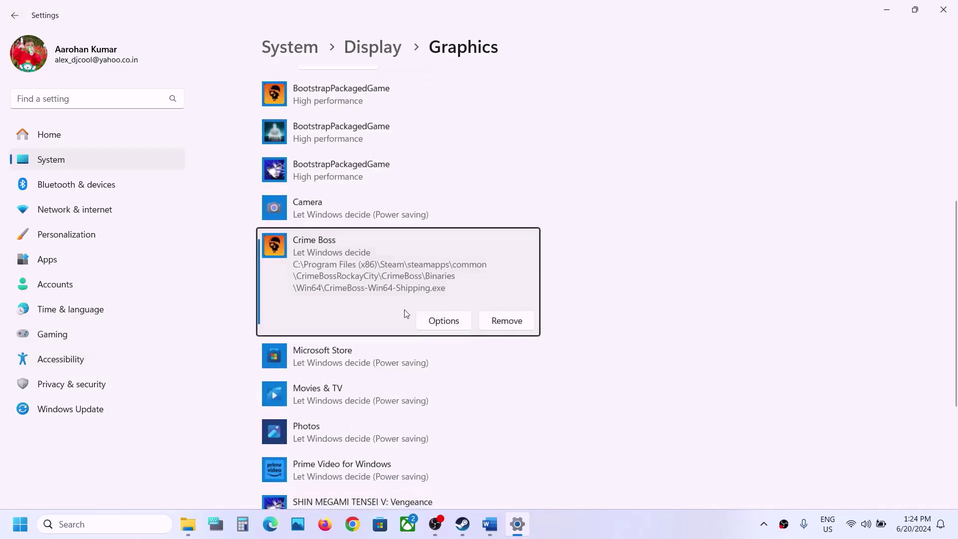
left_click(456, 322)
left_click(413, 259)
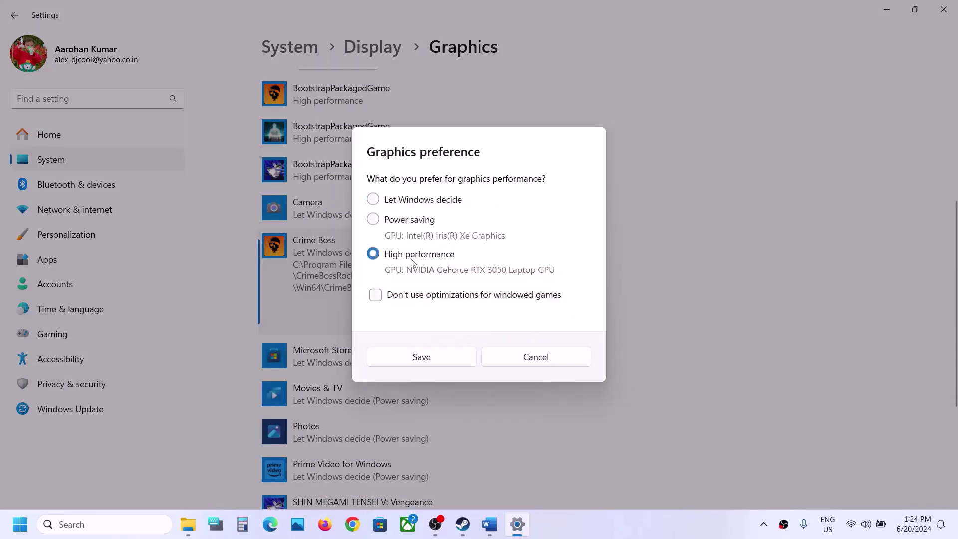
left_click(439, 357)
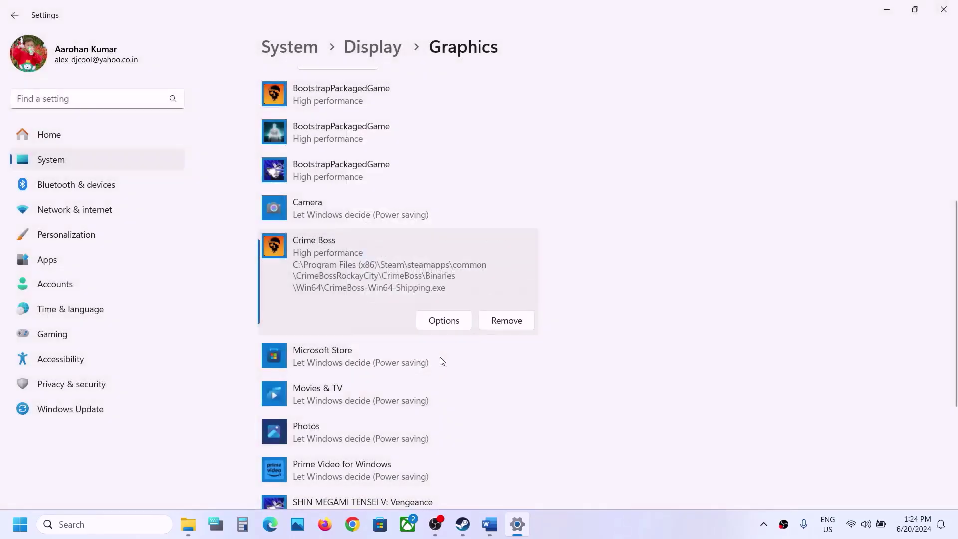
- Close Settings and review Step 11's config-folder instructions in the notes
left_click(939, 13)
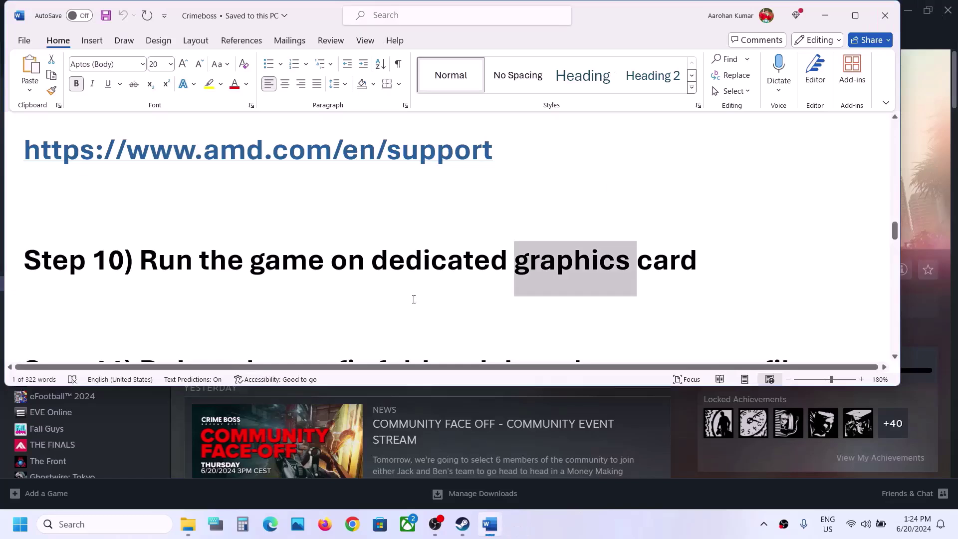
scroll(413, 299, "down", 3)
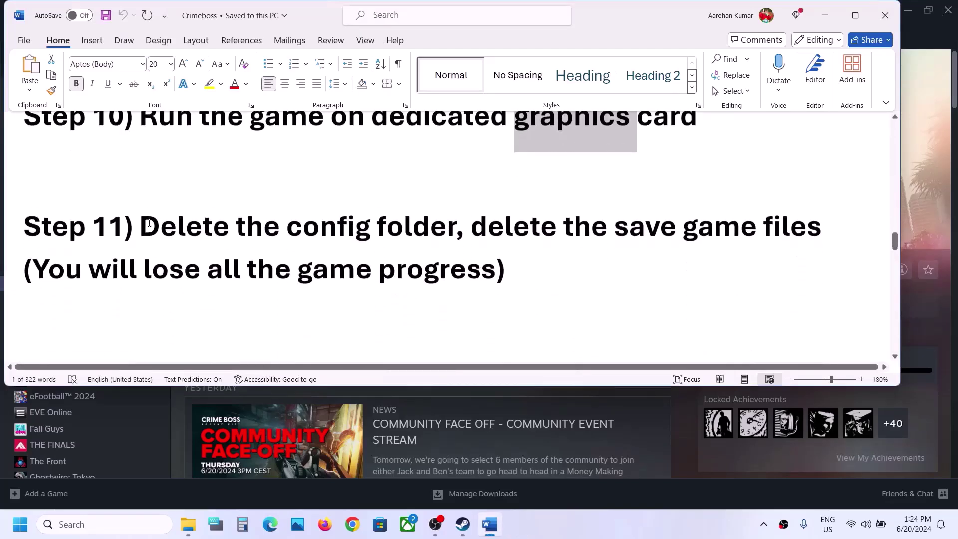
left_click_drag(149, 223, 470, 227)
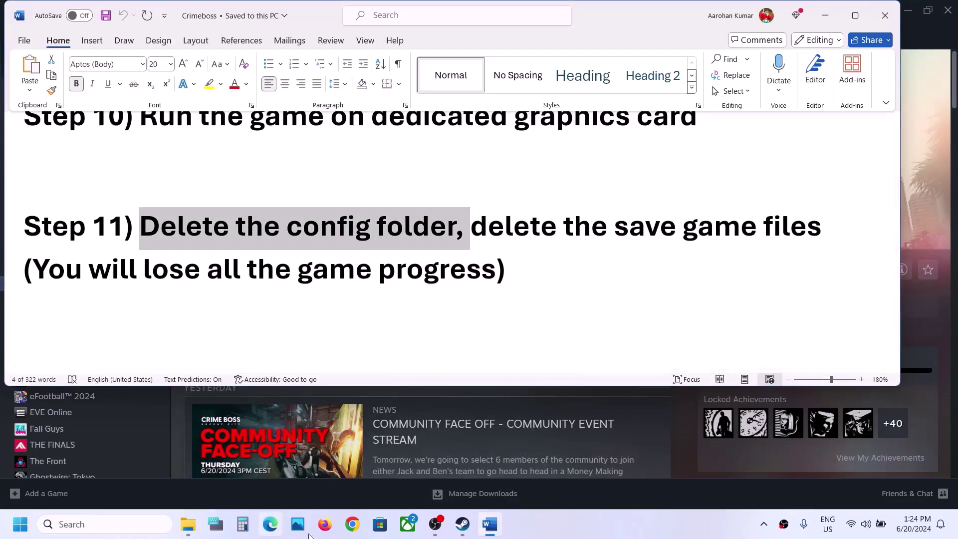
- Navigate File Explorer from This PC through OS (C:), Users and the profile to Saved Games
left_click(195, 533)
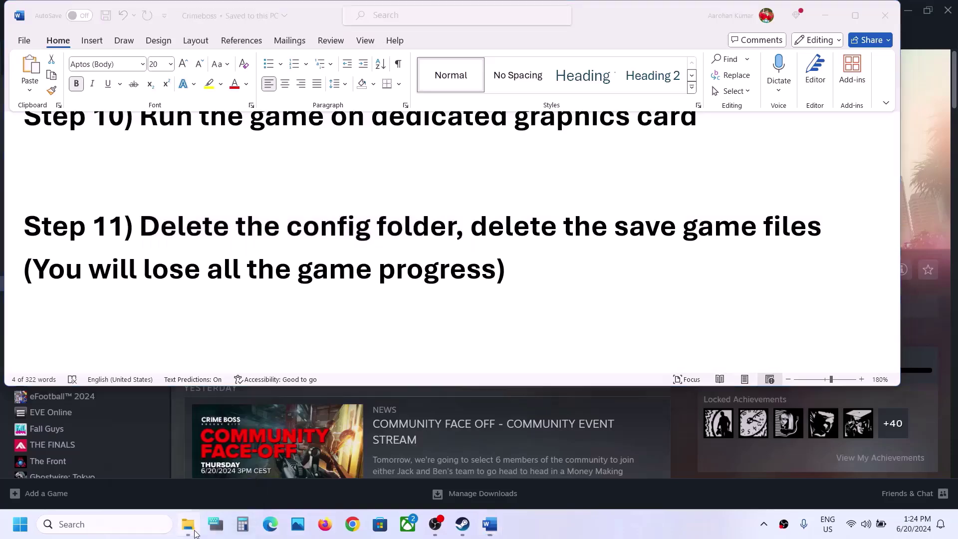
left_click(52, 299)
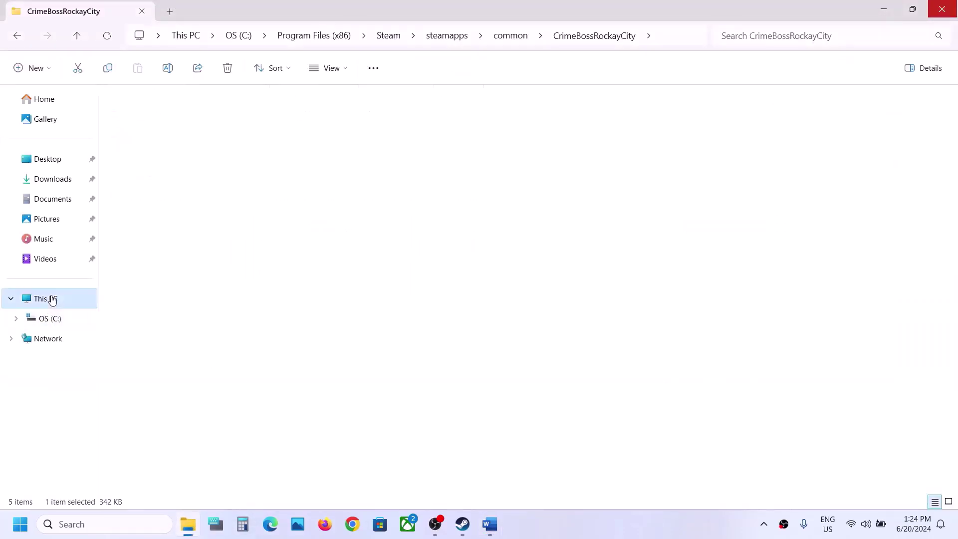
double_click(189, 113)
scroll(203, 309, "down", 2)
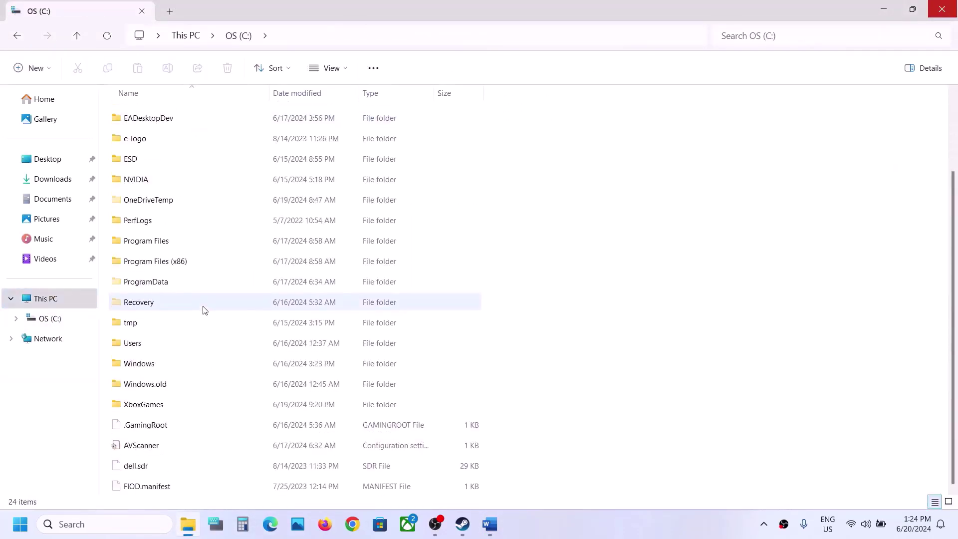
double_click(141, 342)
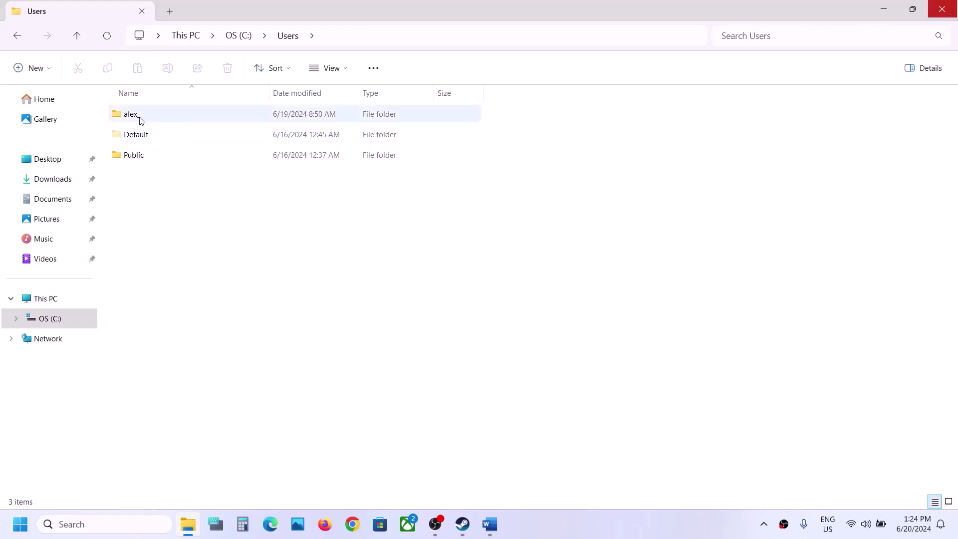
left_click(141, 120)
double_click(188, 116)
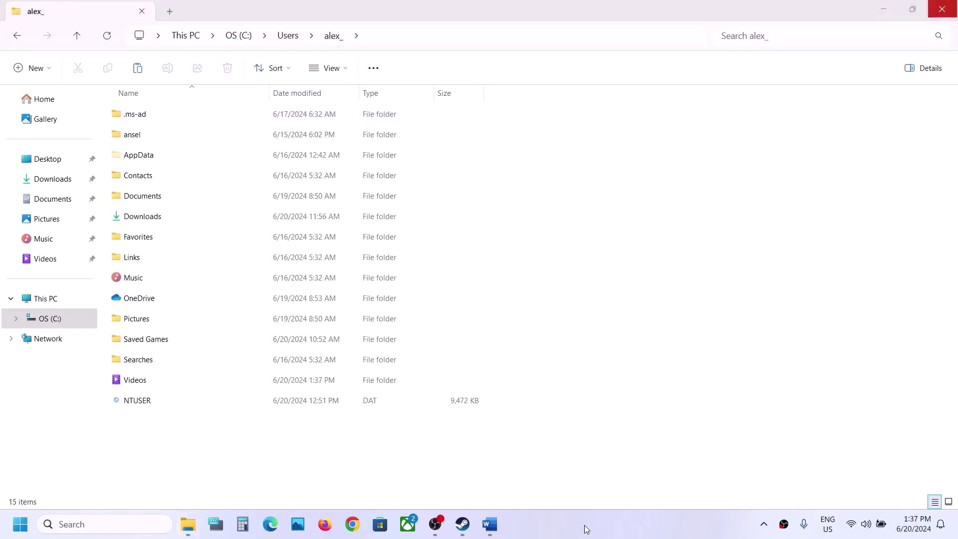
double_click(178, 334)
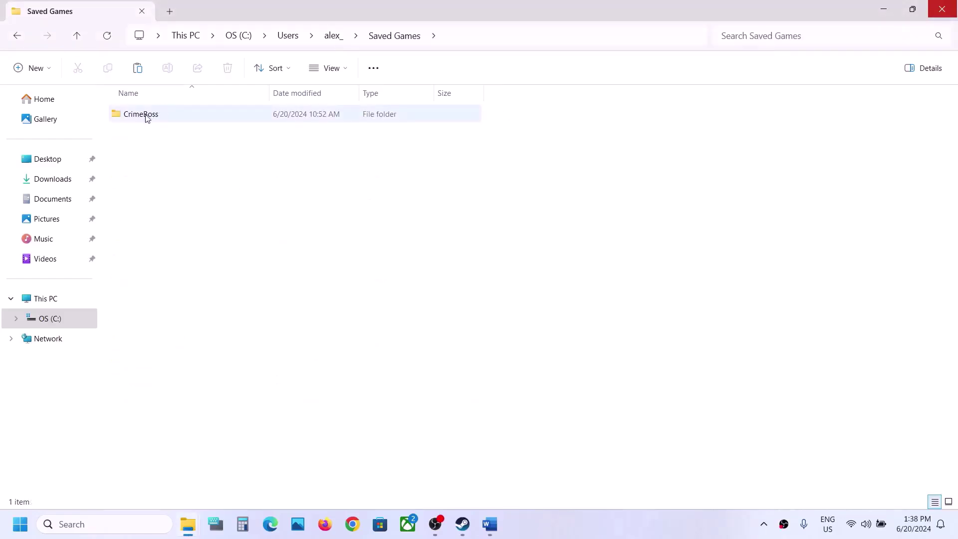
- Open CrimeBoss\Steam\Saved, inspect Config\WindowsNoEditor, then go back up to Saved
double_click(147, 117)
double_click(178, 114)
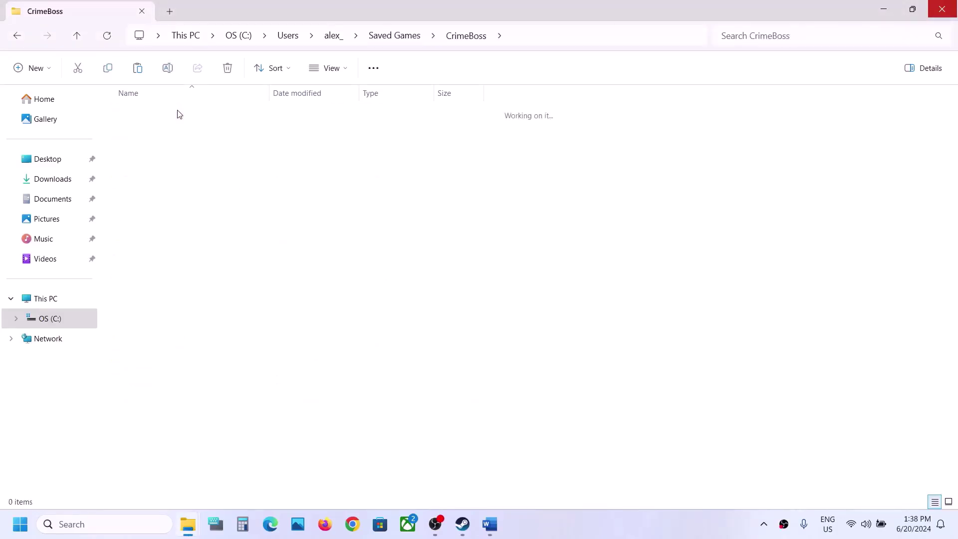
double_click(178, 114)
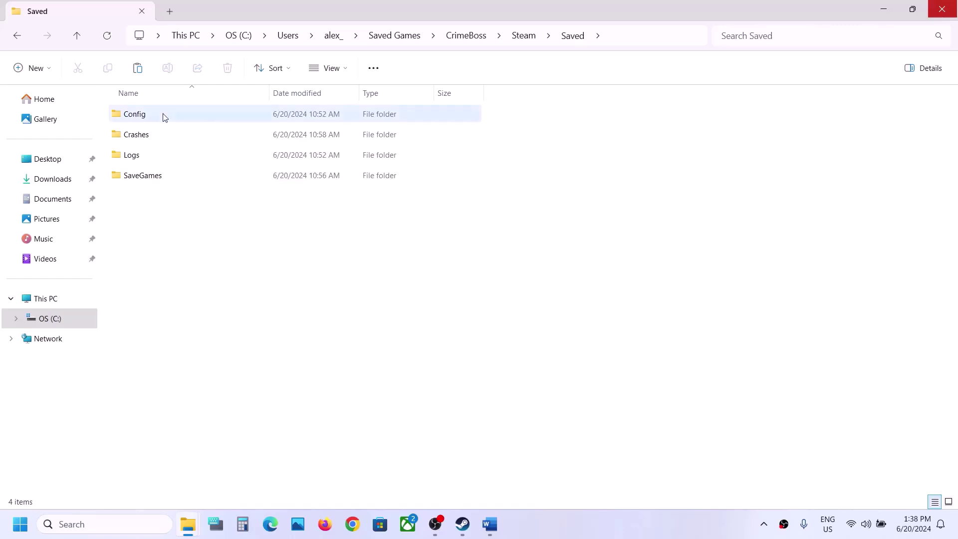
left_click(165, 117)
double_click(164, 117)
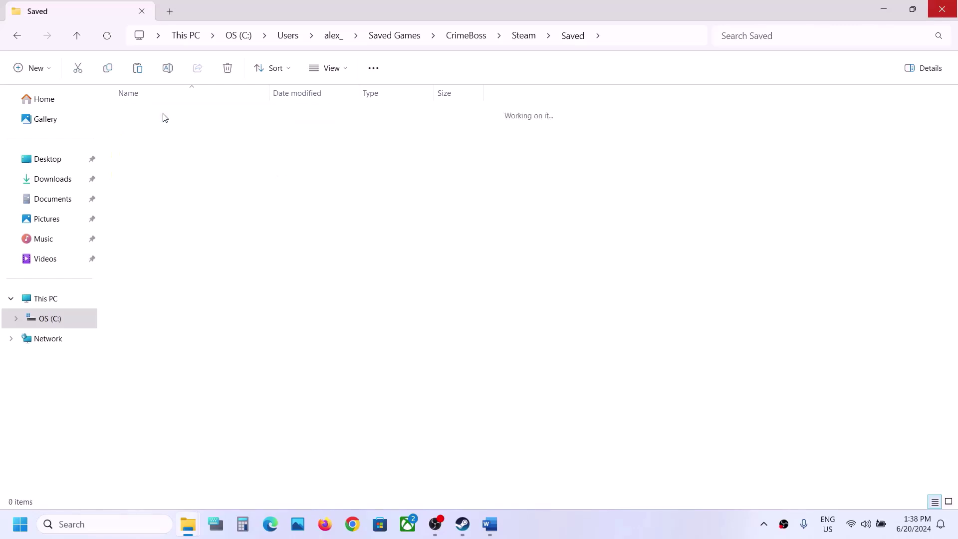
double_click(166, 136)
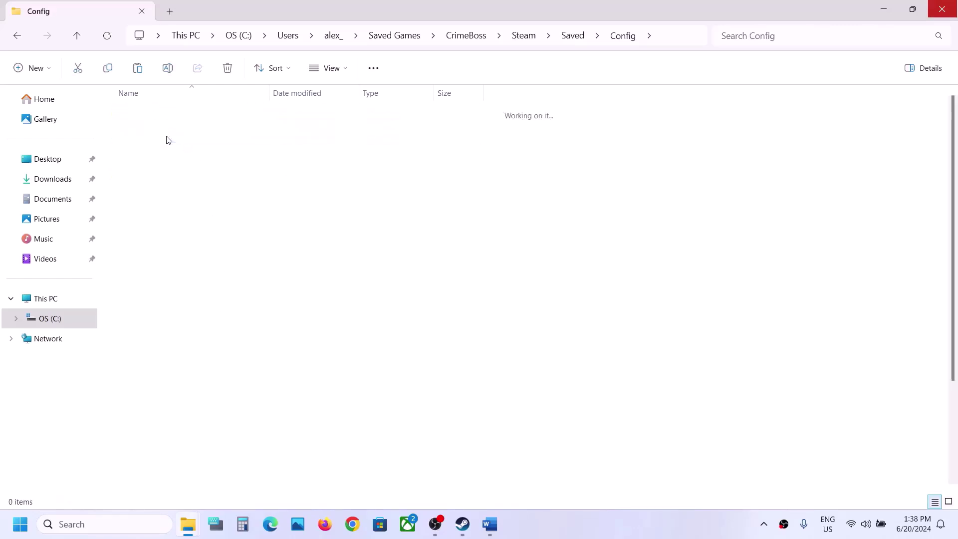
left_click(84, 38)
left_click(84, 38)
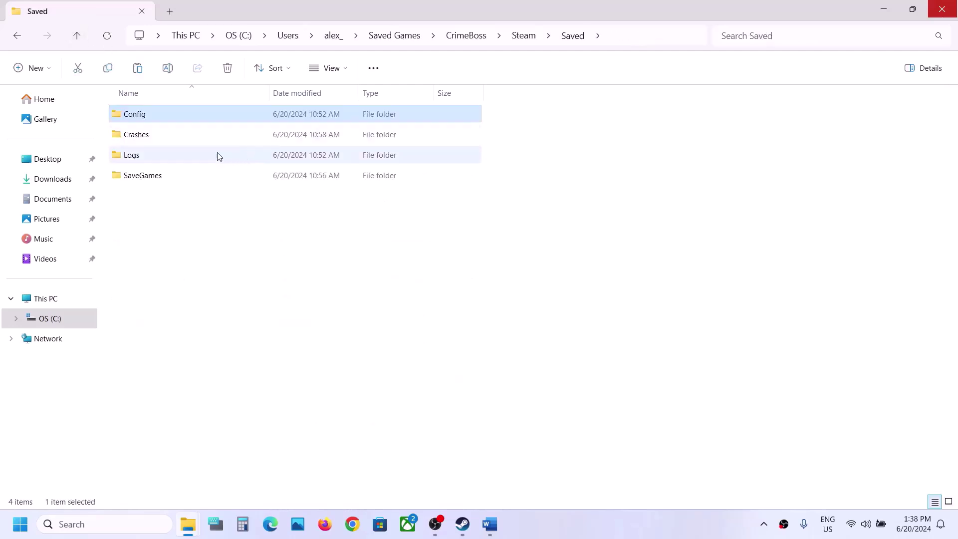
- Bring up the Config folder's menu, dismiss it, and return to the Word guide
right_click(159, 118)
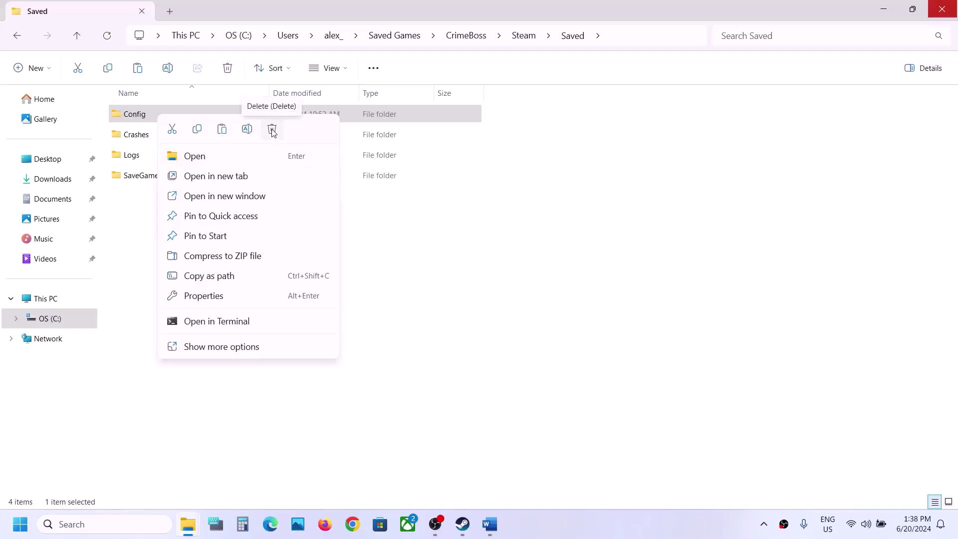
left_click(471, 294)
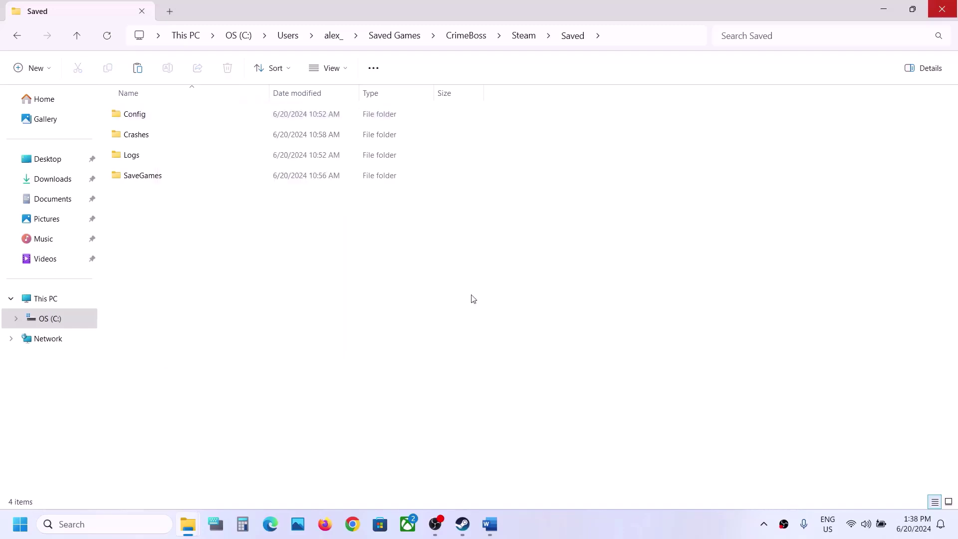
left_click(463, 530)
left_click(489, 524)
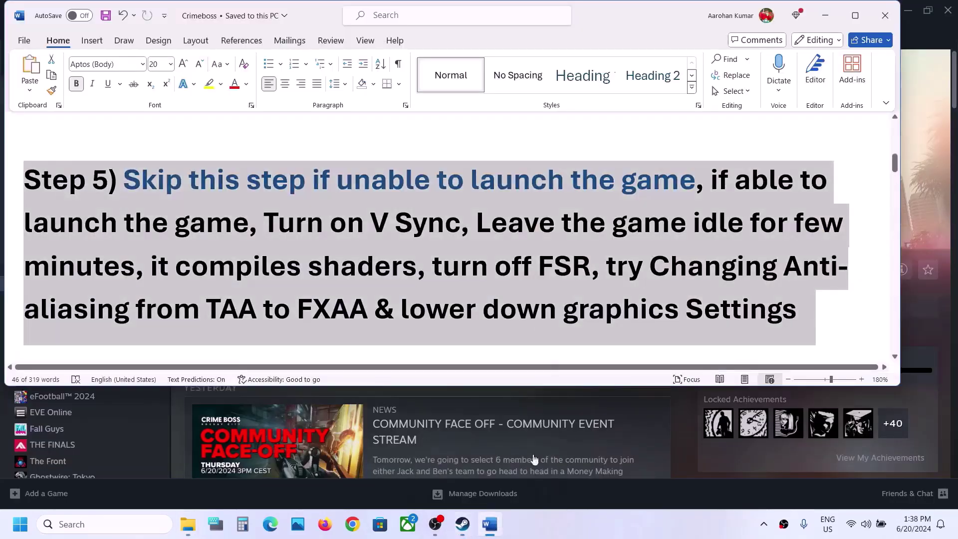
scroll(506, 291, "down", 15)
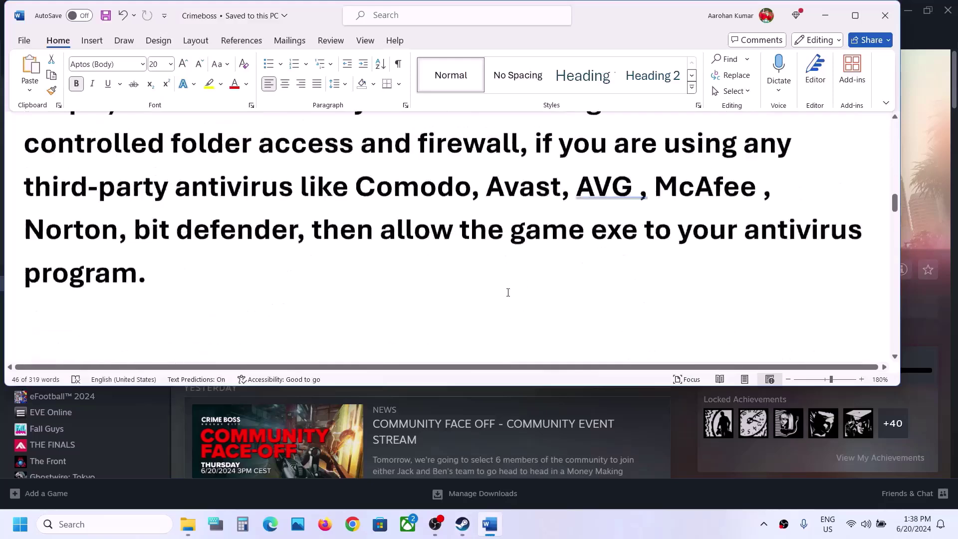
scroll(506, 293, "down", 8)
scroll(506, 293, "up", 5)
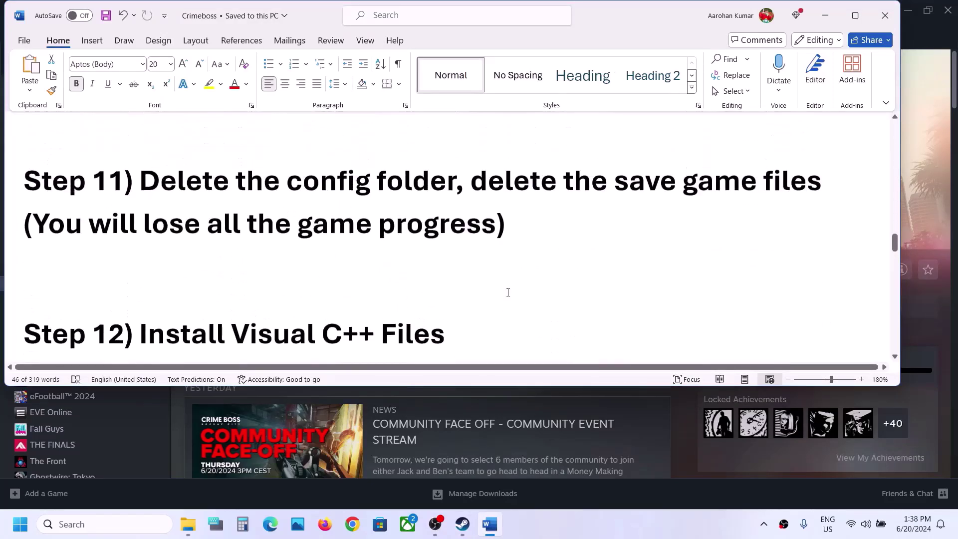
left_click_drag(467, 182, 517, 222)
left_click(516, 218)
left_click_drag(471, 182, 512, 214)
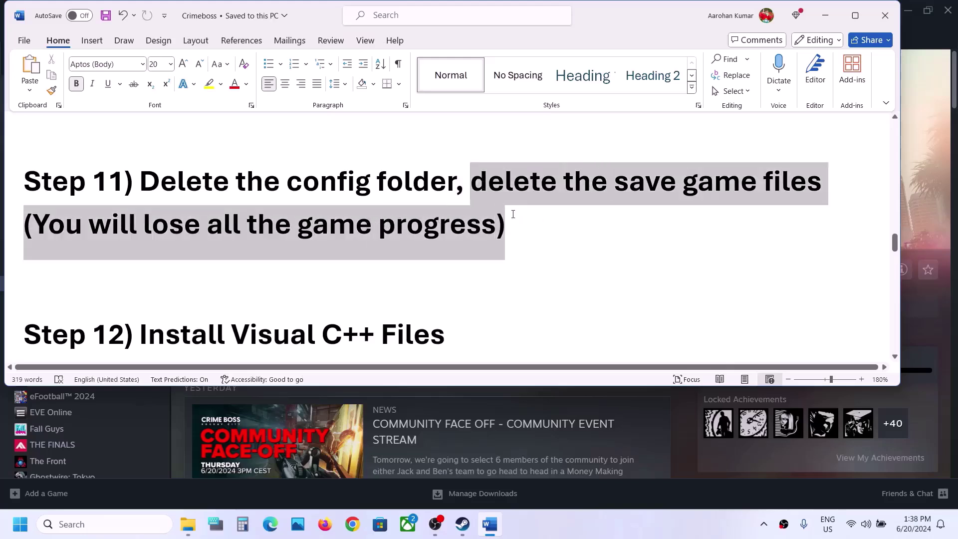
left_click(512, 214)
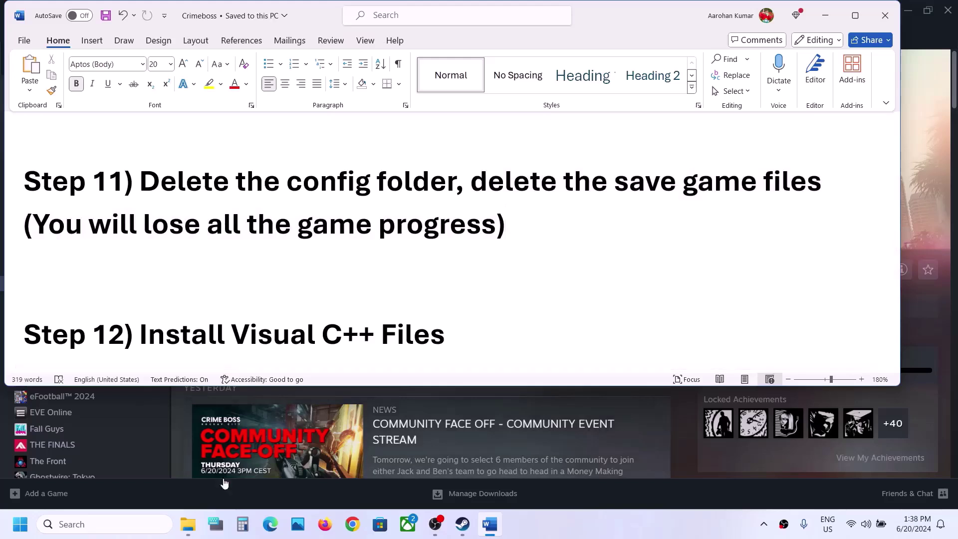
left_click(187, 524)
- Navigate Explorer from This PC through OS (C:), Users and the profile to Saved Games
left_click(238, 473)
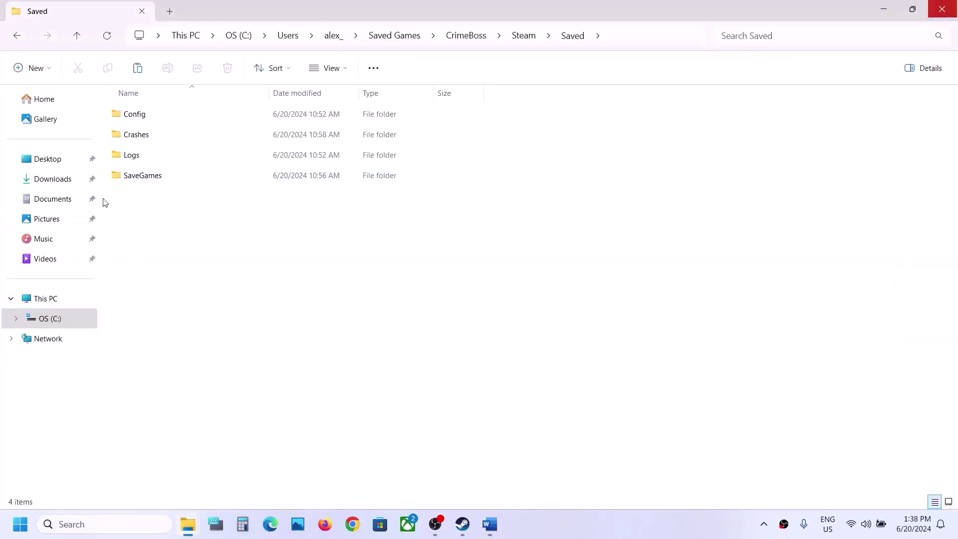
left_click(55, 299)
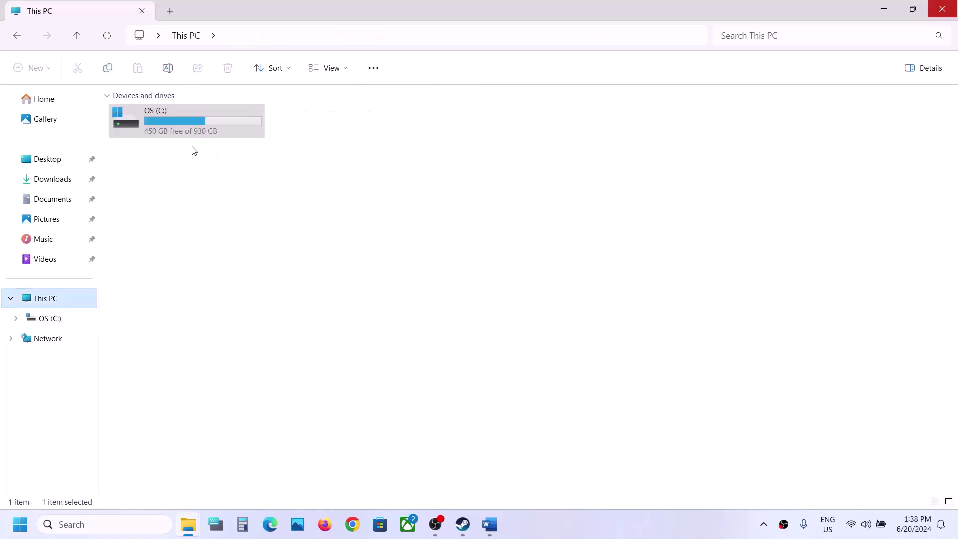
double_click(172, 123)
scroll(207, 309, "down", 2)
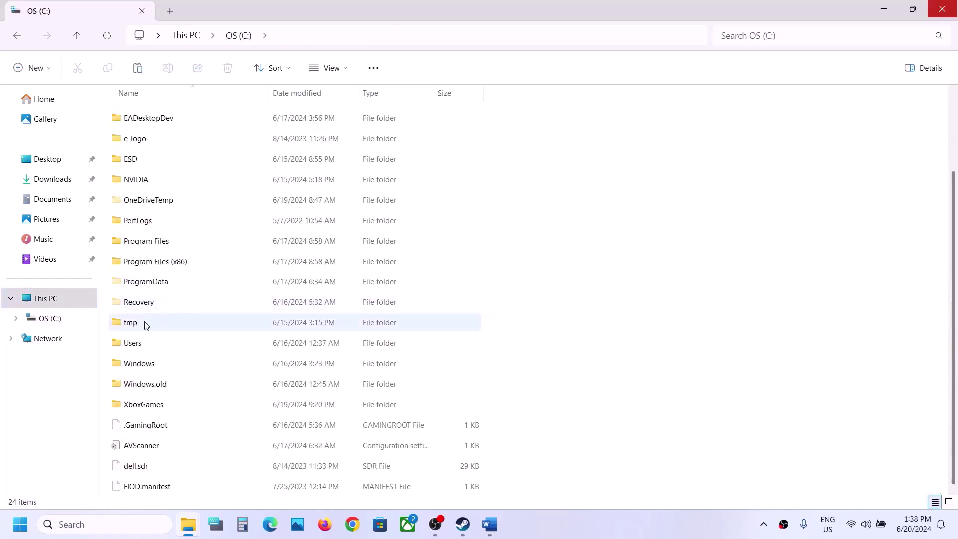
double_click(138, 344)
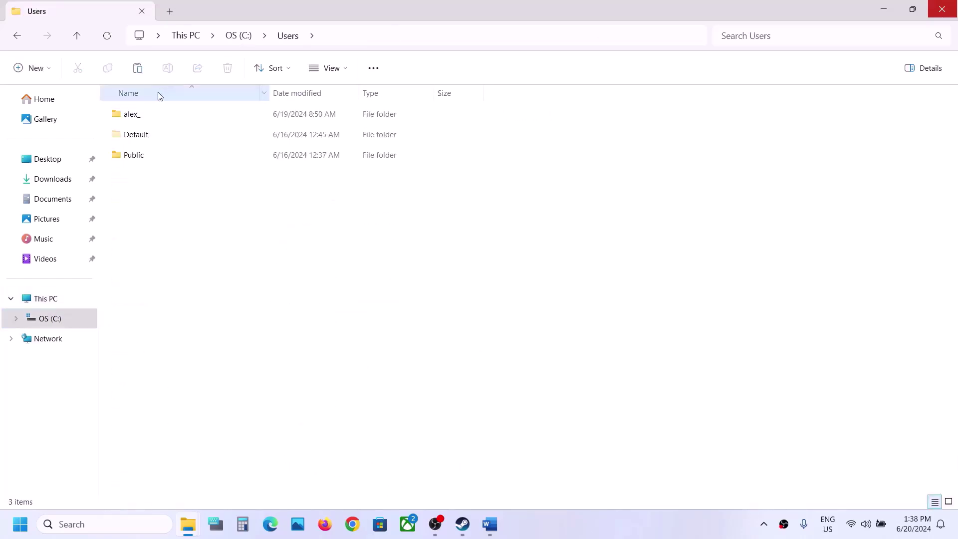
double_click(138, 118)
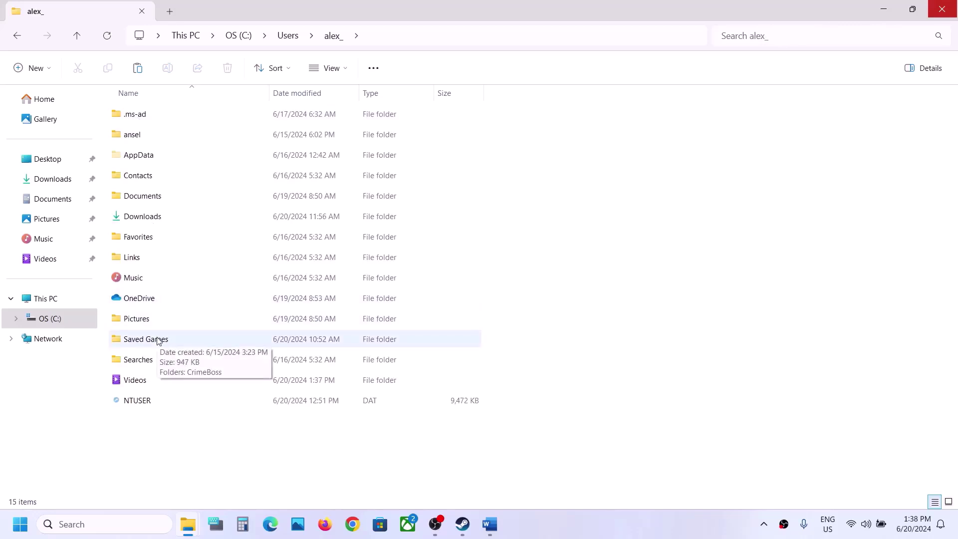
double_click(157, 340)
- Bring up the CrimeBoss folder's menu, dismiss it, and return to the Word guide
left_click(152, 120)
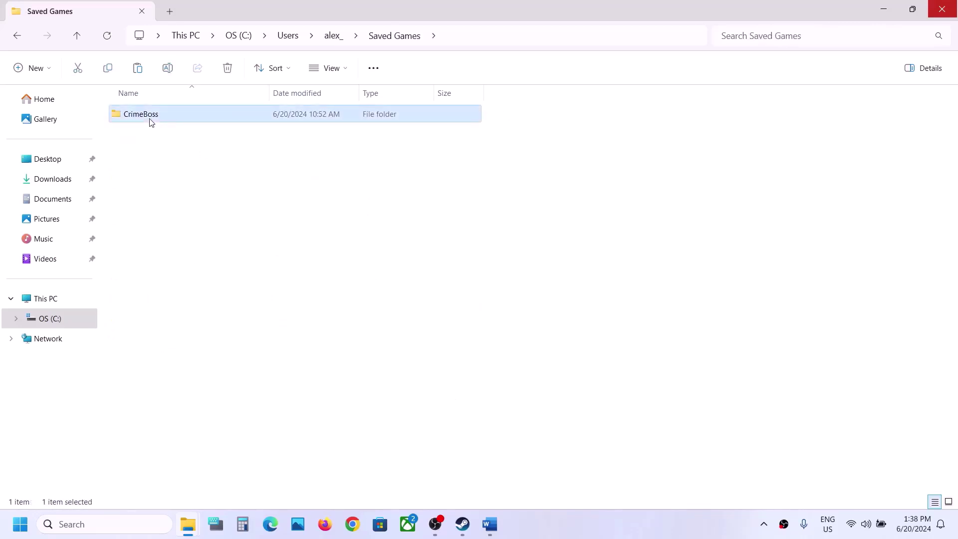
right_click(178, 113)
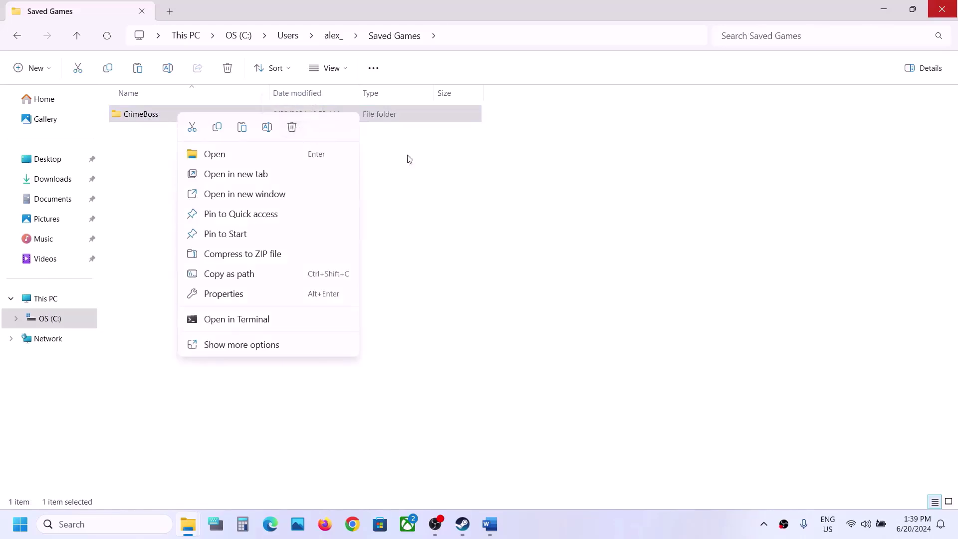
left_click(450, 182)
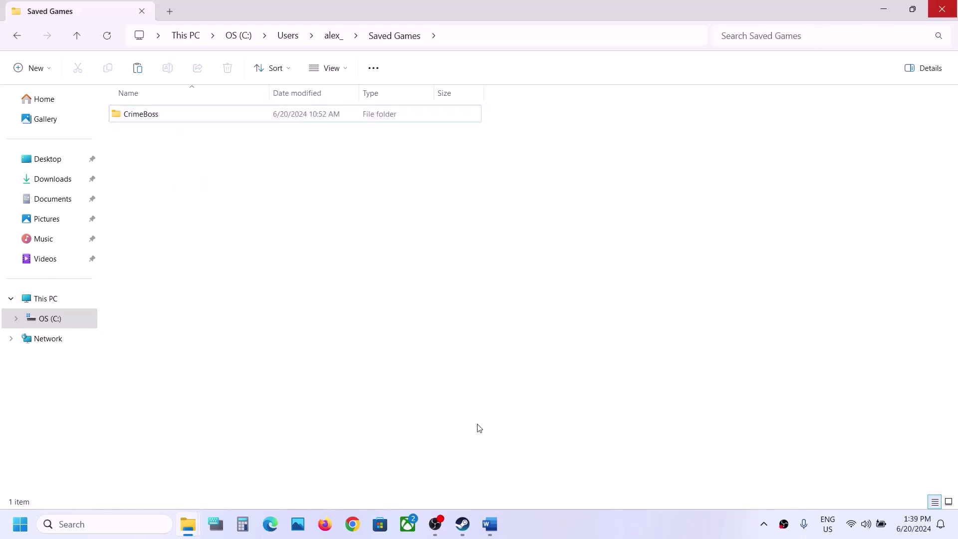
left_click(465, 522)
left_click(500, 532)
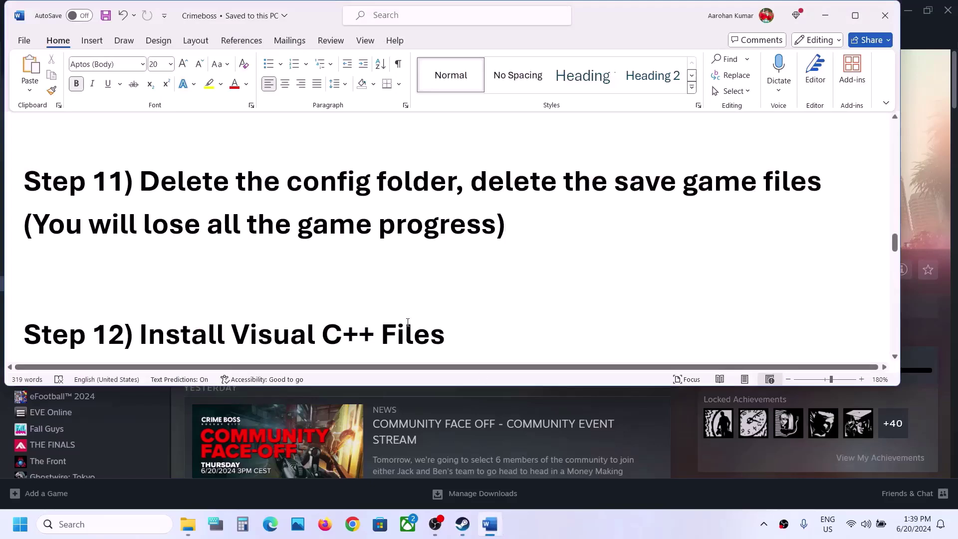